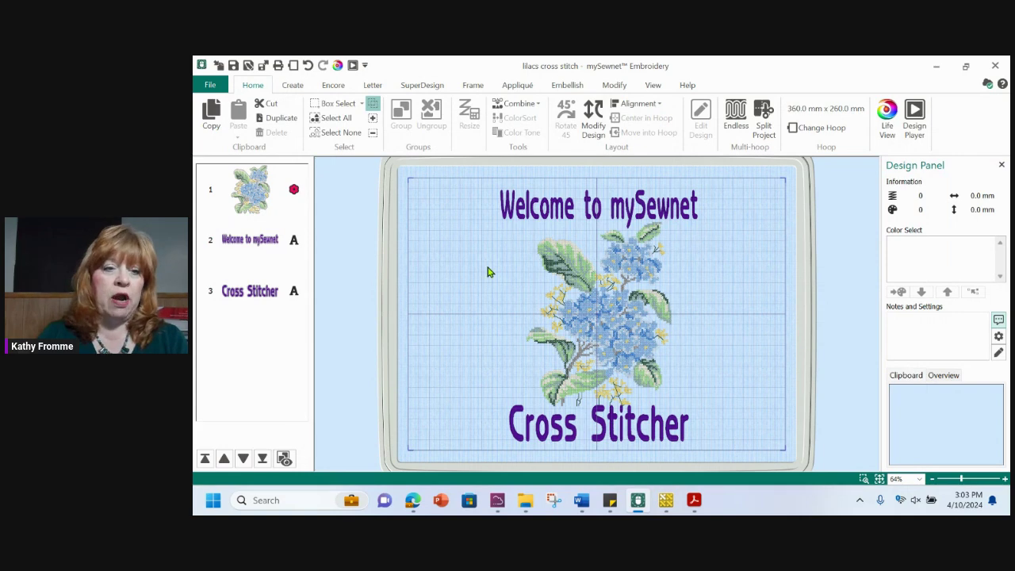
- Start a new Cross Stitch project, discard the changes to the lilacs design, and skip the design wizard for a blank grid
{"action": "left_click", "coordinate": [211, 86]}
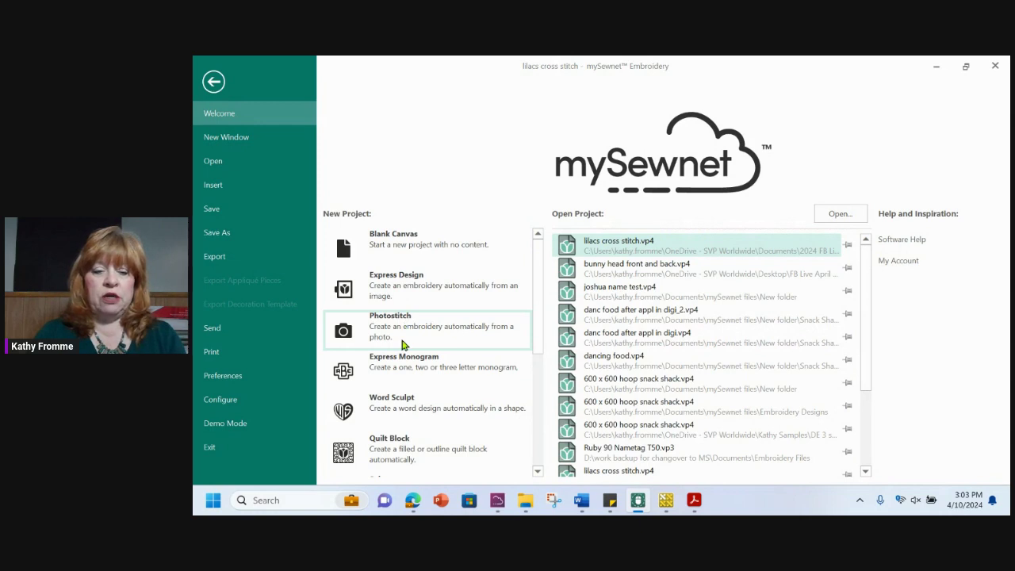
{"action": "left_click_drag", "start_coordinate": [539, 312], "coordinate": [536, 451]}
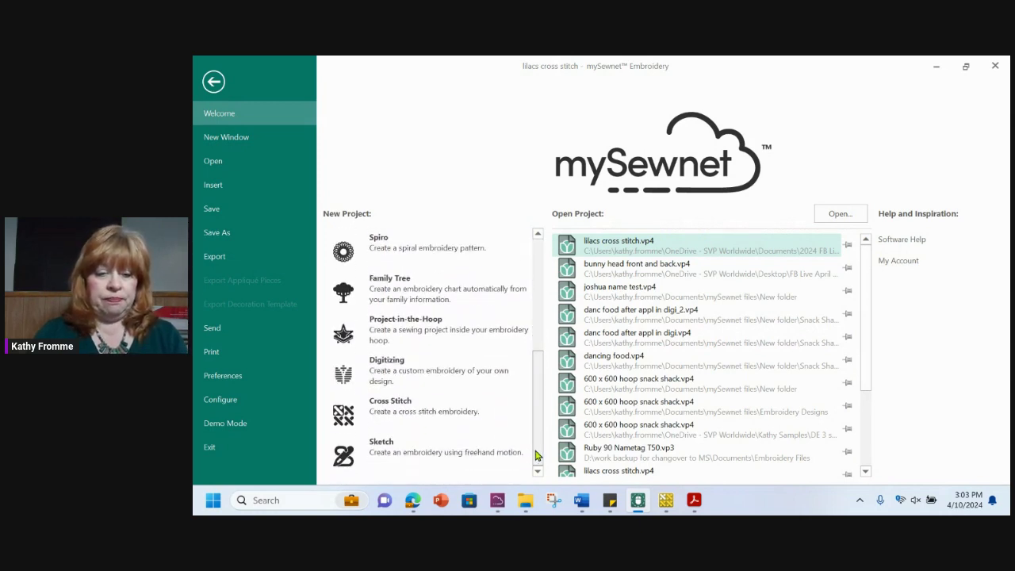
{"action": "left_click", "coordinate": [389, 408]}
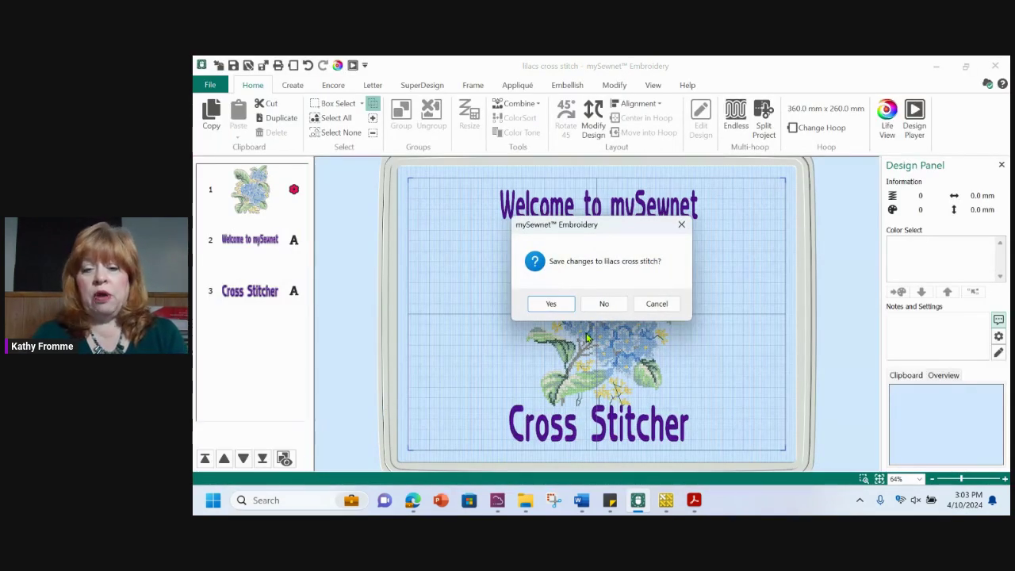
{"action": "left_click", "coordinate": [602, 305]}
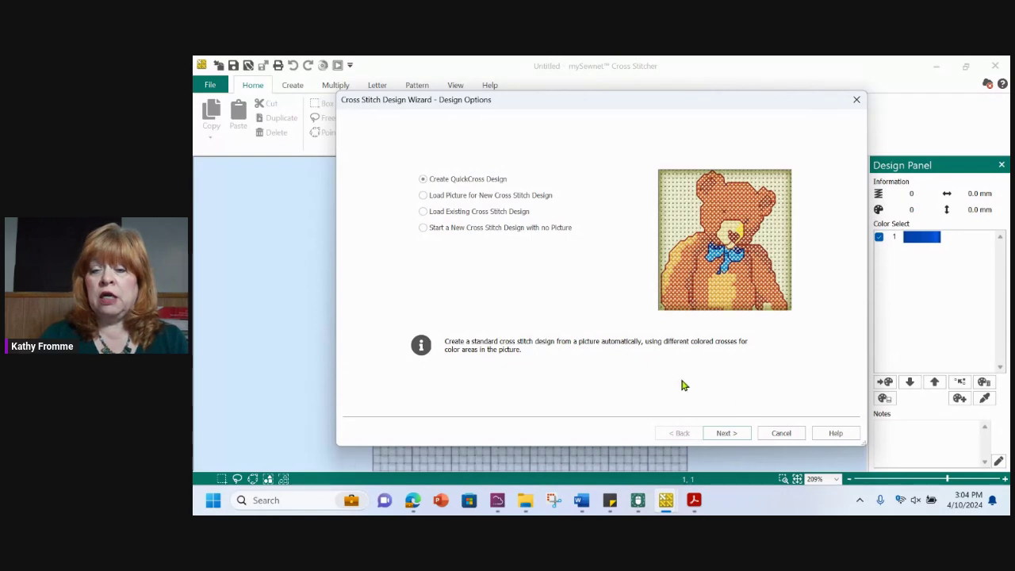
{"action": "left_click", "coordinate": [781, 439]}
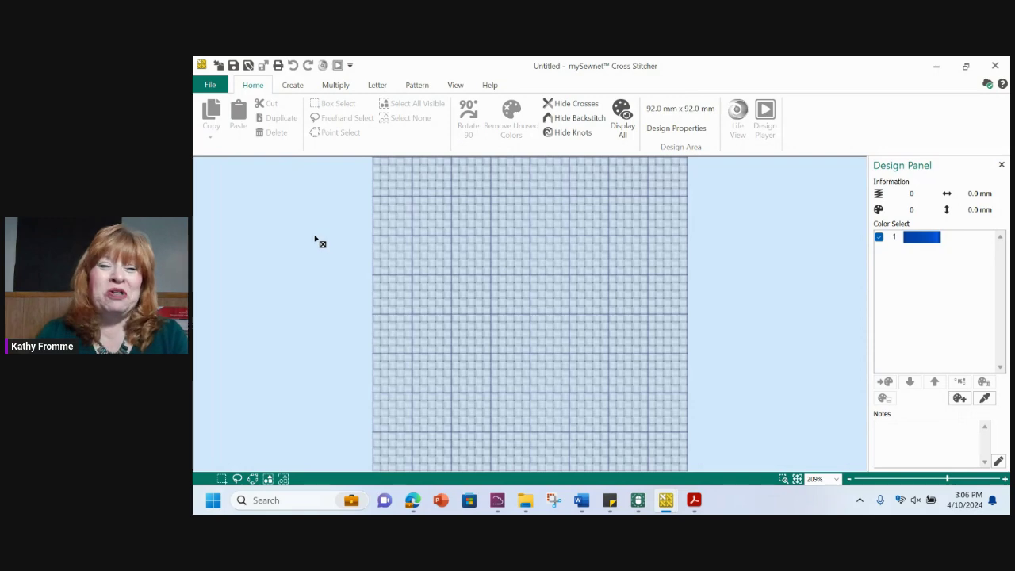
- Add Robison-Anton Rayon 40 thread 2415 Floral Pink to the palette as the current stitch color
{"action": "left_click", "coordinate": [292, 85]}
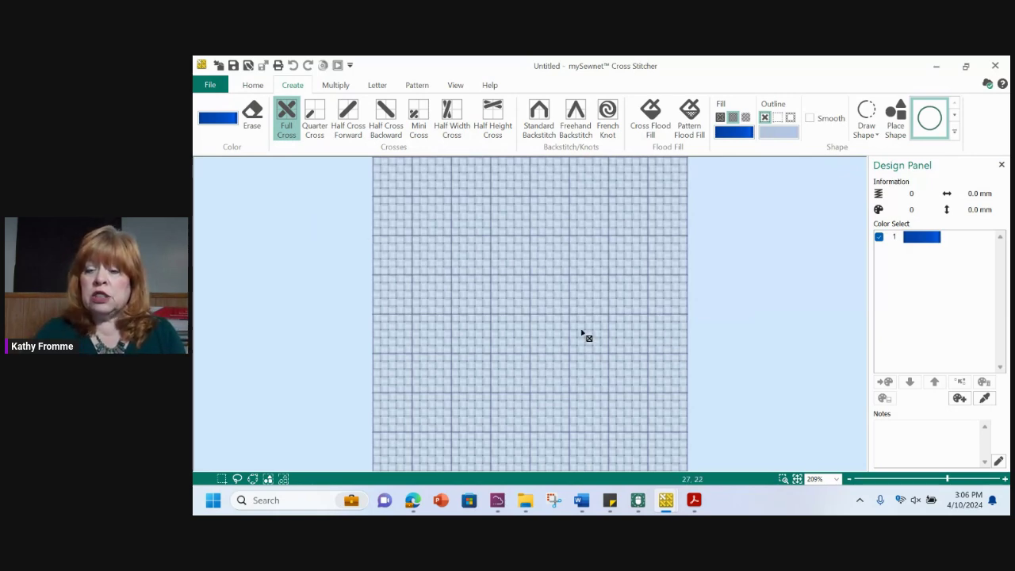
{"action": "left_click", "coordinate": [784, 481]}
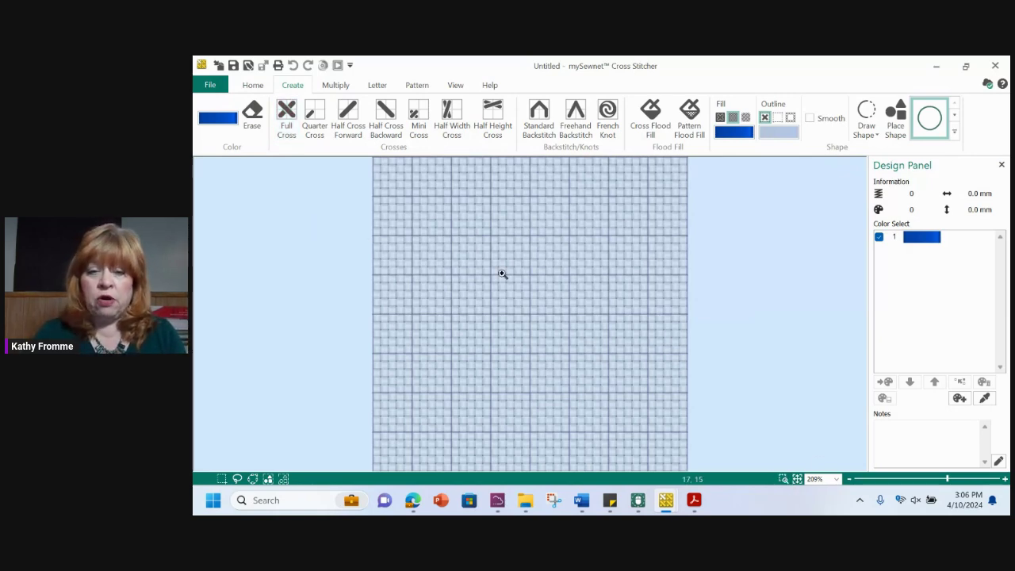
{"action": "left_click_drag", "start_coordinate": [452, 212], "coordinate": [655, 368]}
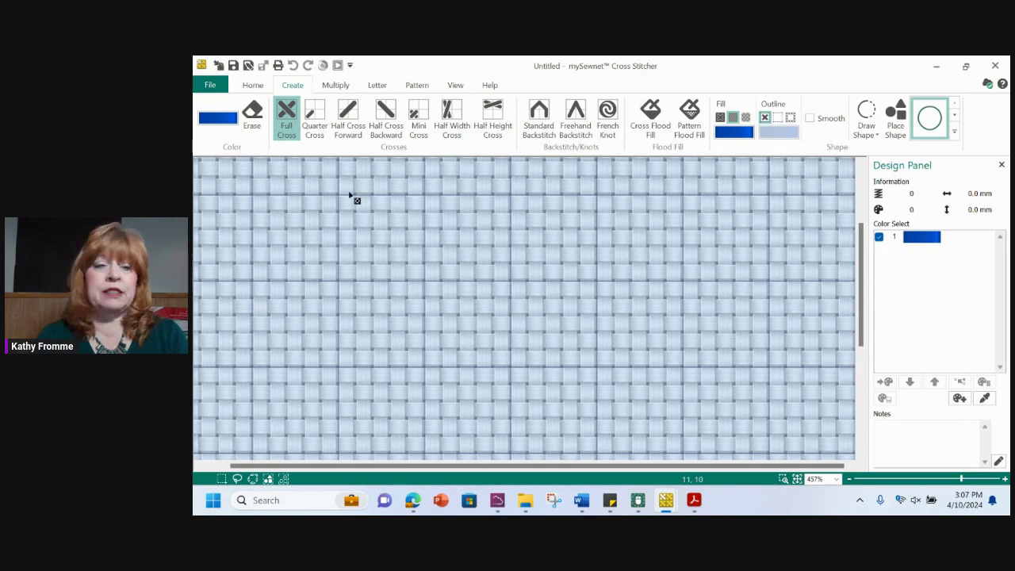
{"action": "left_click", "coordinate": [215, 119]}
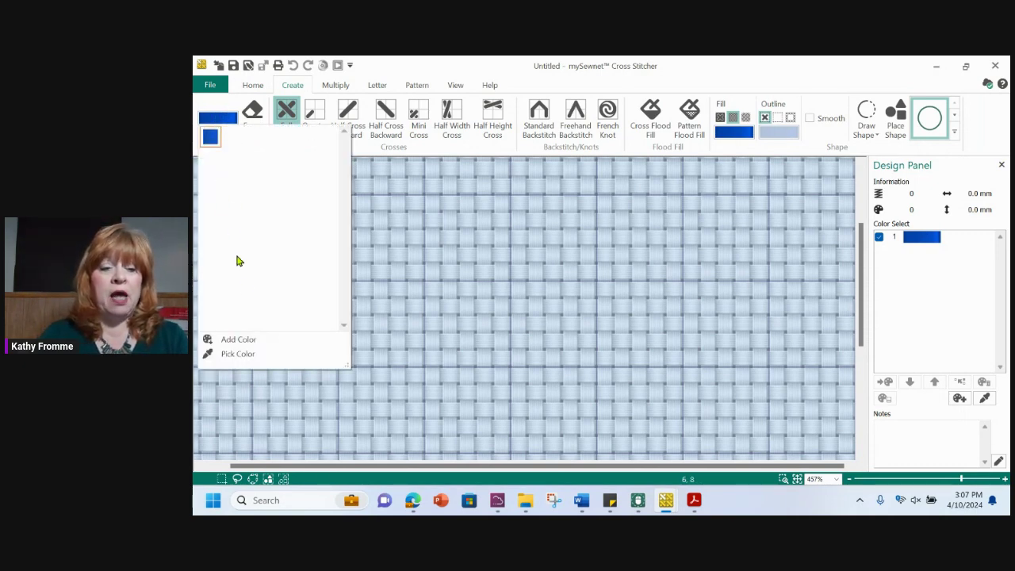
{"action": "left_click", "coordinate": [238, 340]}
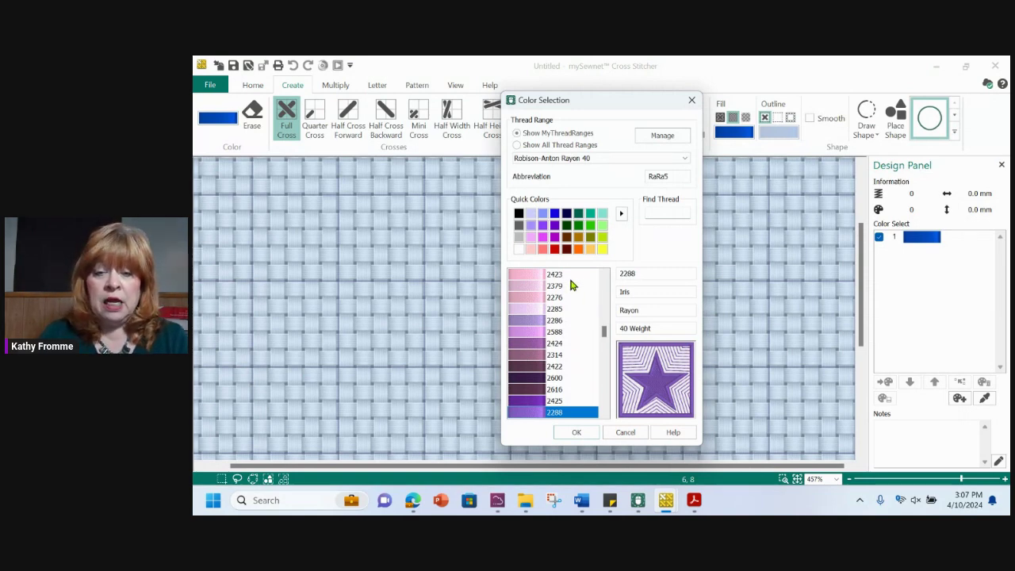
{"action": "left_click", "coordinate": [542, 237]}
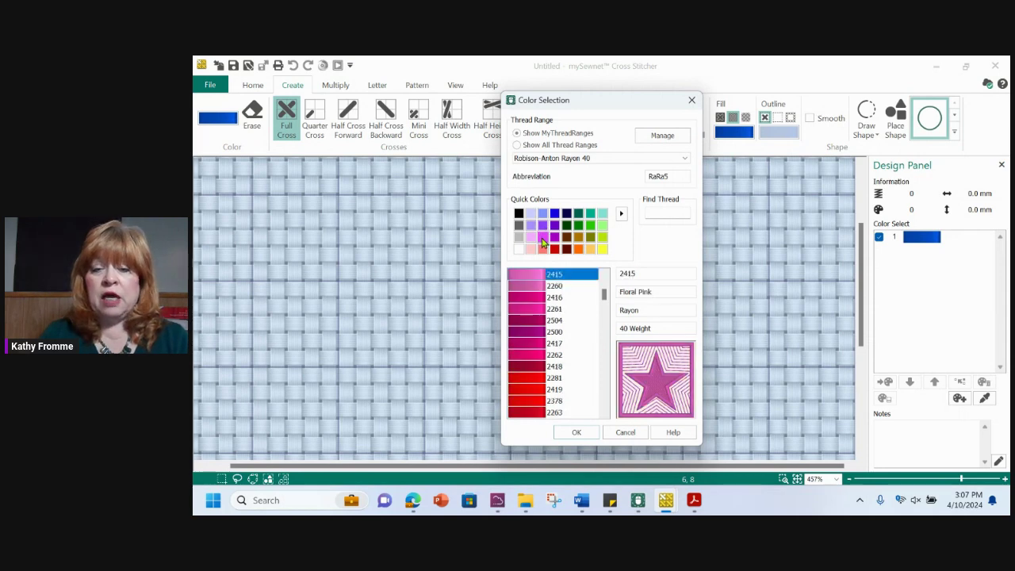
{"action": "left_click", "coordinate": [585, 434]}
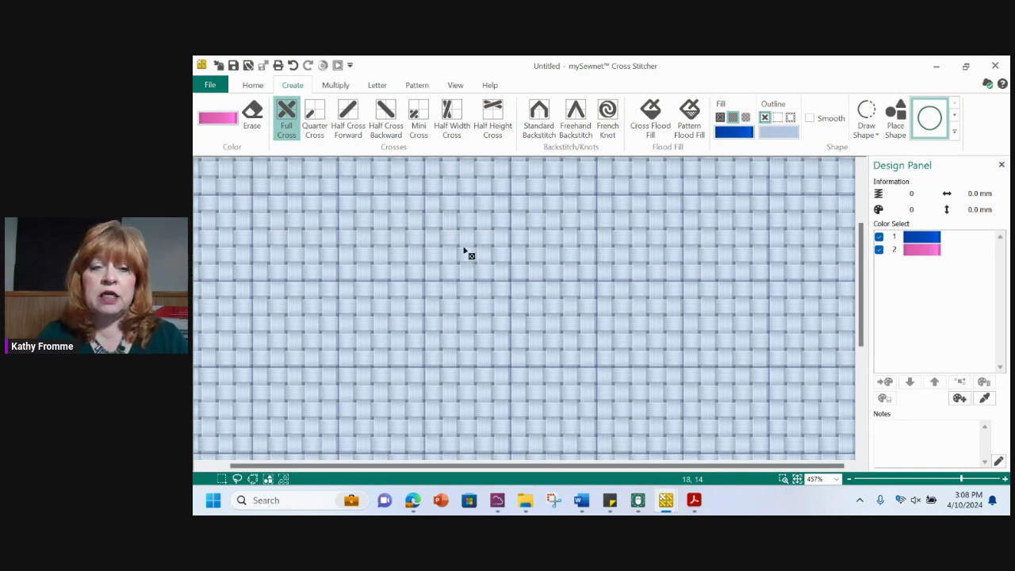
- Draw an irregular patch of pink full crosses near the middle of the grid, about 13.8 mm wide and 11.5 mm high
{"action": "mouse_move", "coordinate": [468, 240]}
{"action": "left_mouse_down"}
{"action": "mouse_move", "coordinate": [499, 240]}
{"action": "mouse_move", "coordinate": [500, 257]}
{"action": "left_mouse_up"}
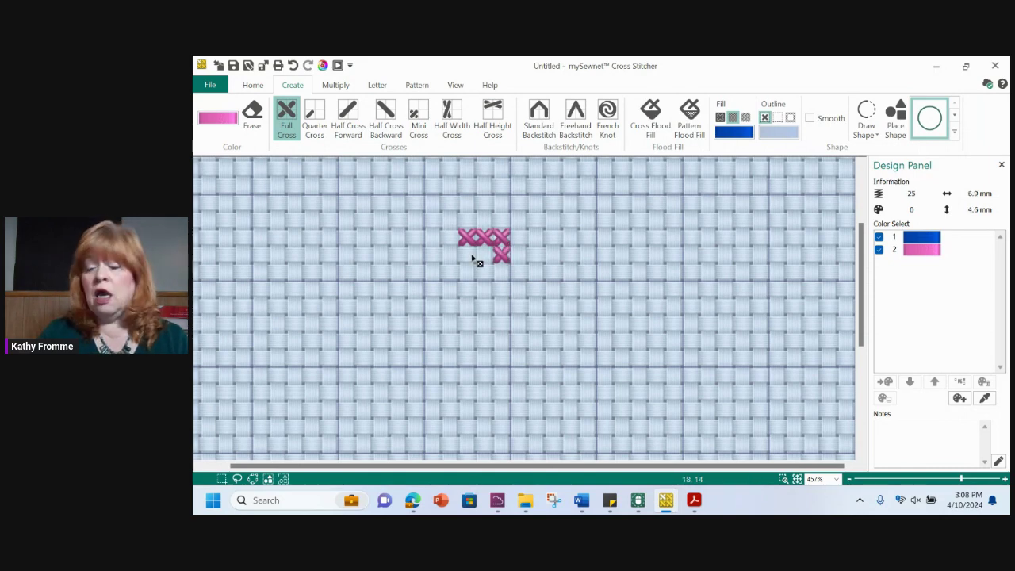
{"action": "left_click", "coordinate": [472, 255]}
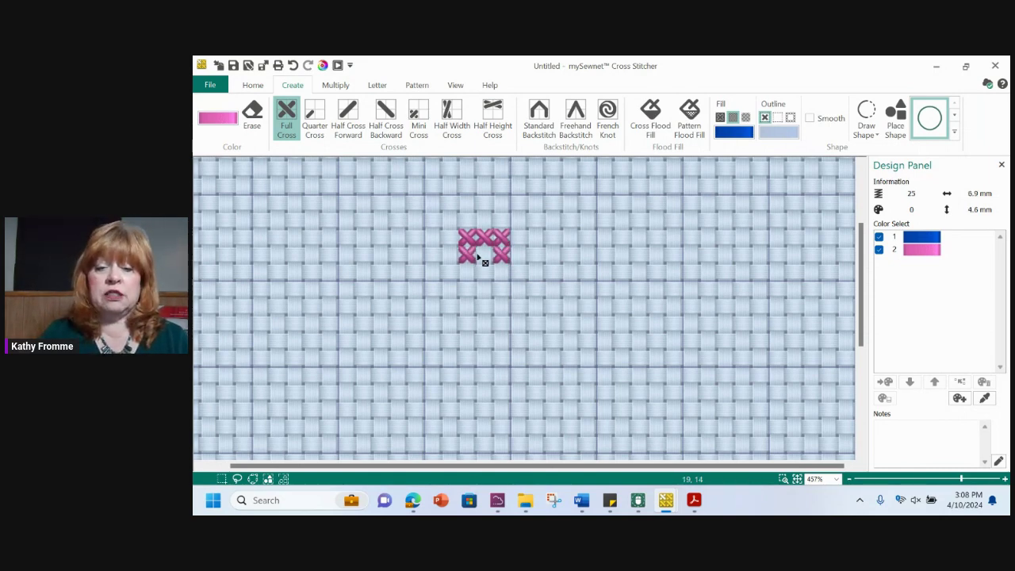
{"action": "left_click", "coordinate": [484, 272]}
{"action": "left_click", "coordinate": [493, 236]}
{"action": "left_click", "coordinate": [483, 221]}
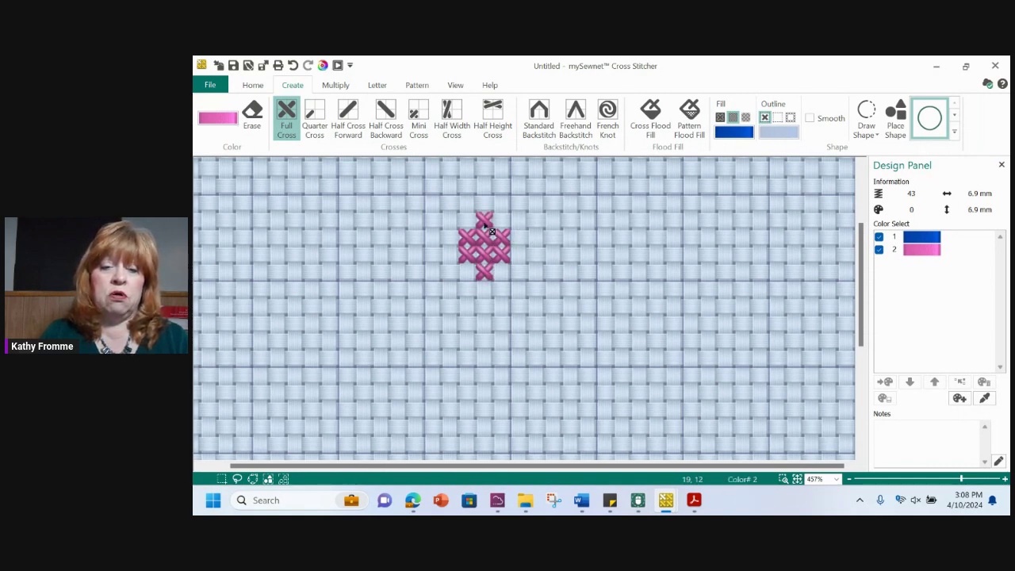
{"action": "left_click", "coordinate": [519, 236]}
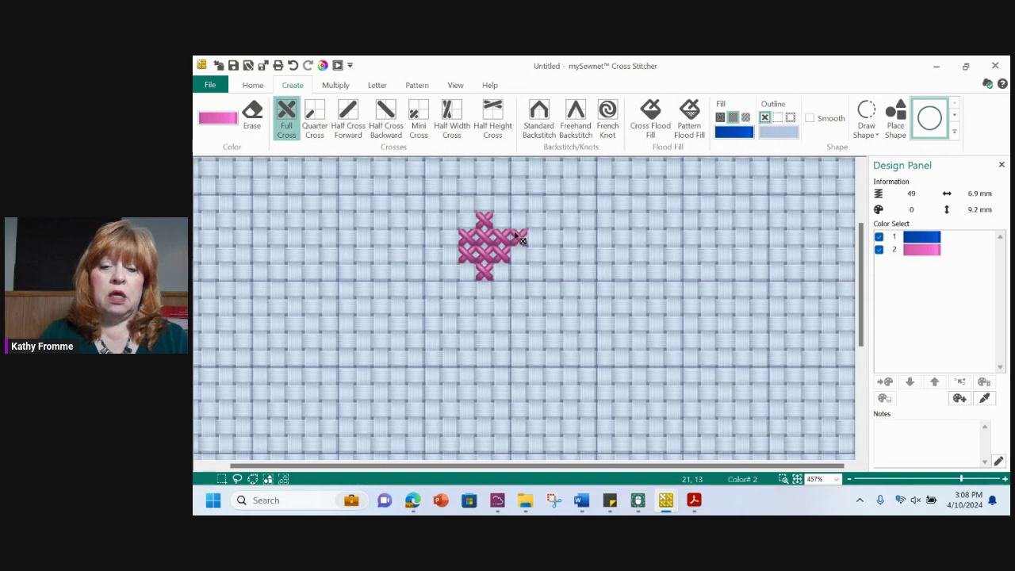
{"action": "left_click", "coordinate": [520, 254]}
{"action": "left_click", "coordinate": [502, 221]}
{"action": "left_click", "coordinate": [501, 271]}
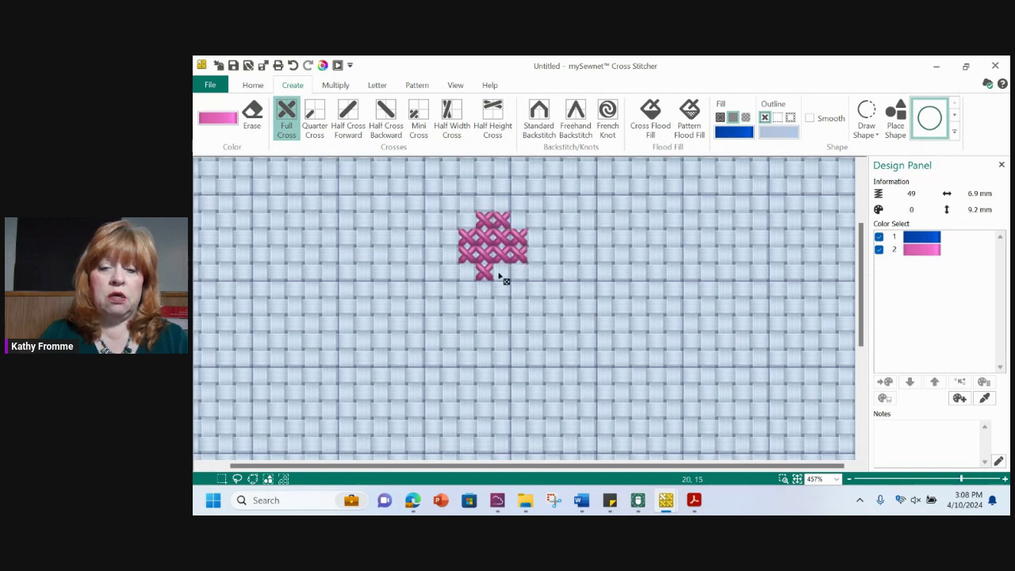
{"action": "left_click", "coordinate": [502, 288]}
{"action": "left_click", "coordinate": [485, 289]}
{"action": "left_click", "coordinate": [519, 289]}
{"action": "left_click", "coordinate": [537, 288]}
{"action": "left_click", "coordinate": [555, 272]}
{"action": "left_click", "coordinate": [537, 271]}
{"action": "left_click", "coordinate": [537, 255]}
{"action": "left_click", "coordinate": [519, 272]}
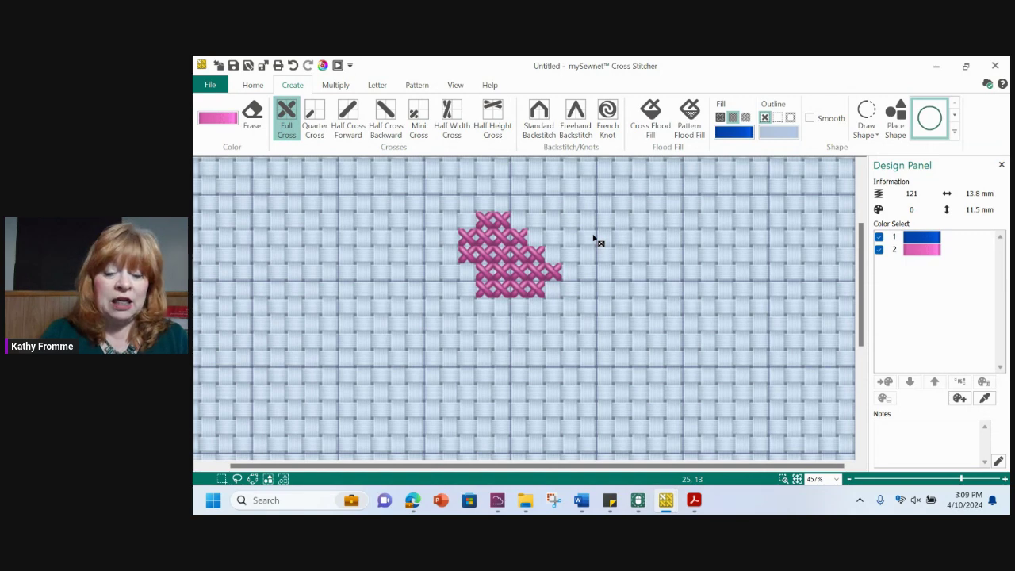
- Remove the cross protruding from the pink patch's right edge and the two rightmost crosses of its bottom row
{"action": "left_click", "coordinate": [553, 273]}
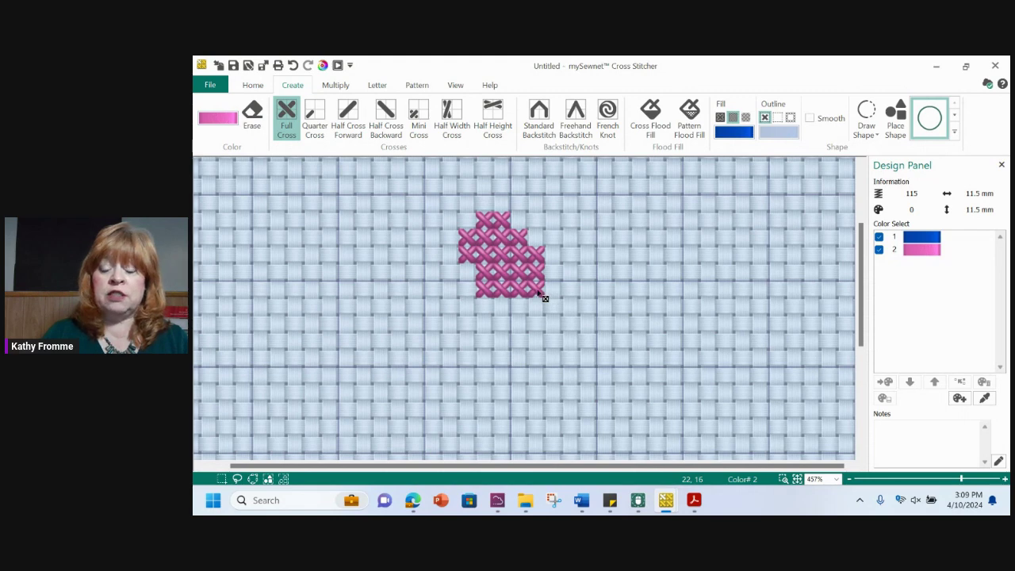
{"action": "left_click", "coordinate": [538, 292]}
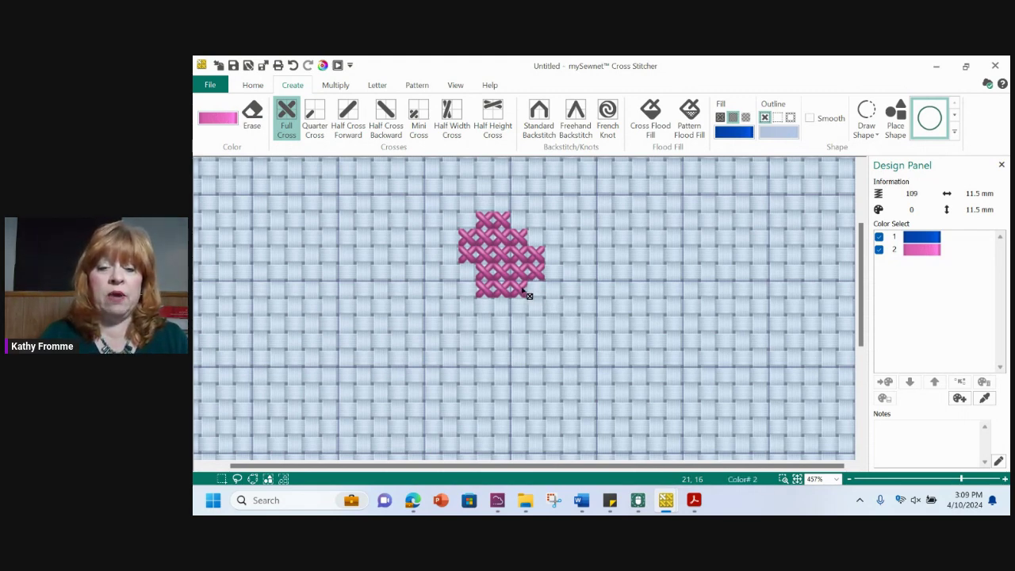
{"action": "left_click", "coordinate": [525, 293]}
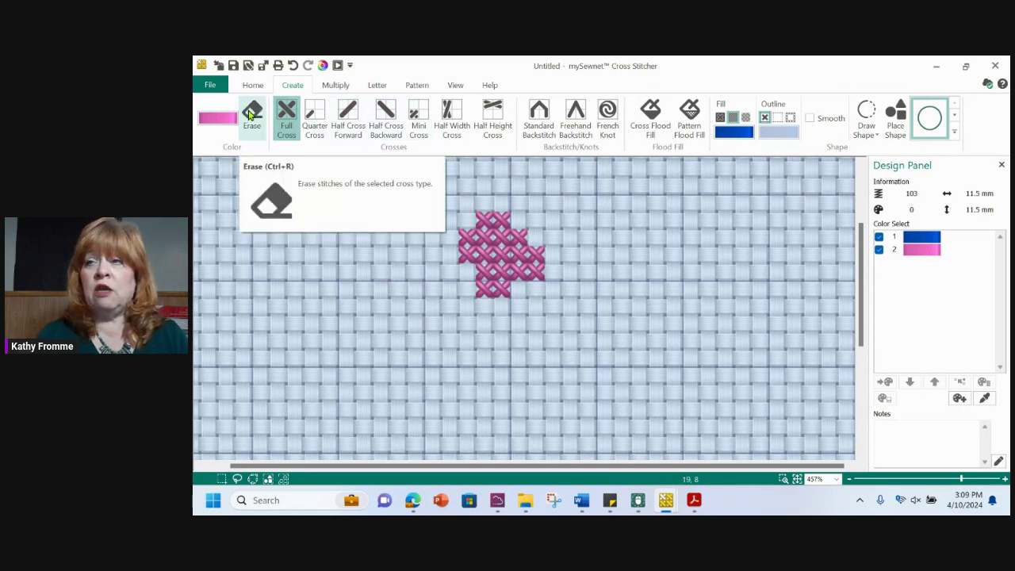
- Erase the patch's outer side crosses and the left cross of its top and bottom rows, leaving a symmetrical shape three crosses wide
{"action": "left_click", "coordinate": [250, 115]}
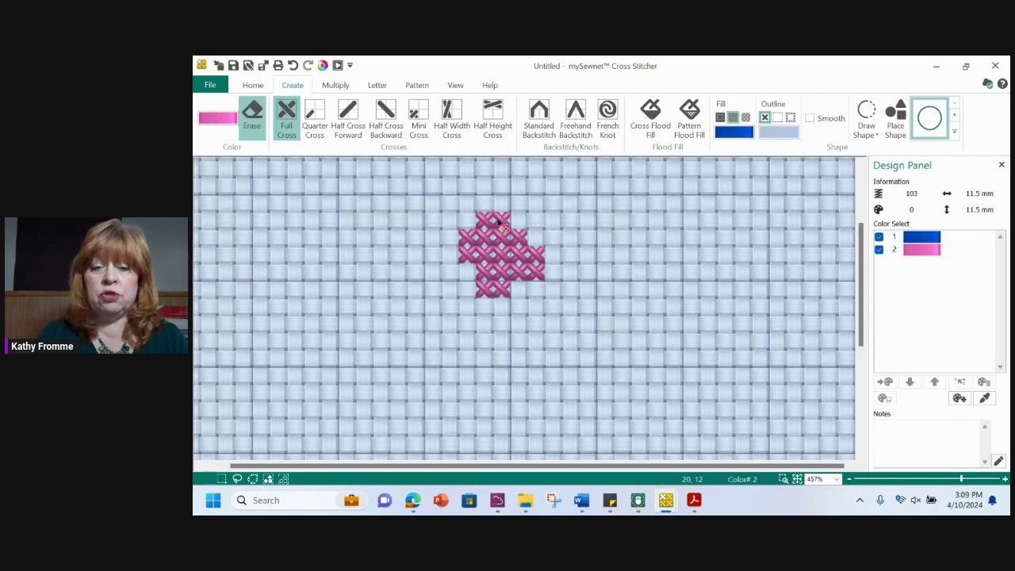
{"action": "left_click", "coordinate": [487, 222]}
{"action": "left_click", "coordinate": [468, 238]}
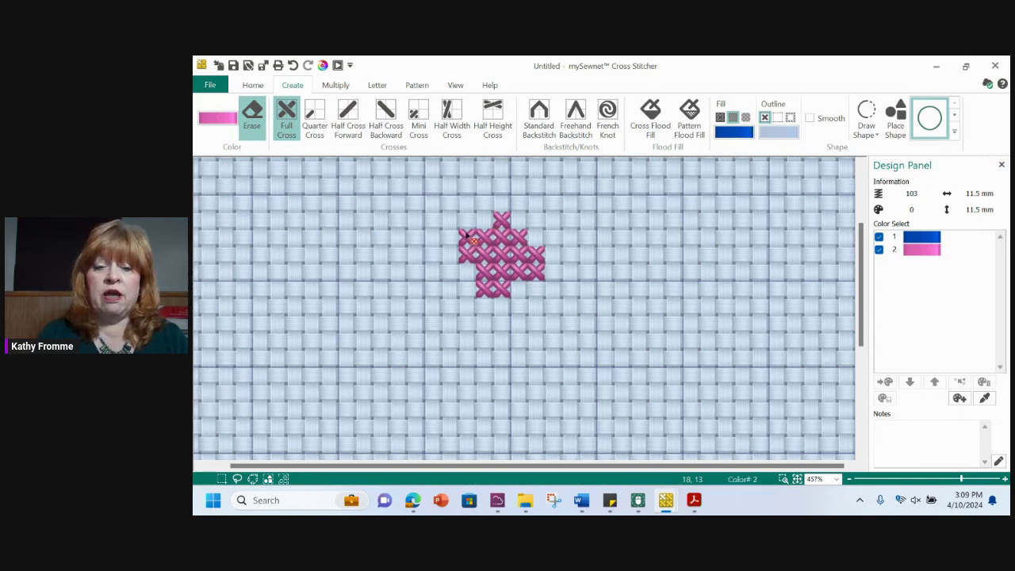
{"action": "left_click", "coordinate": [466, 254]}
{"action": "left_click", "coordinate": [536, 254]}
{"action": "left_click", "coordinate": [537, 271]}
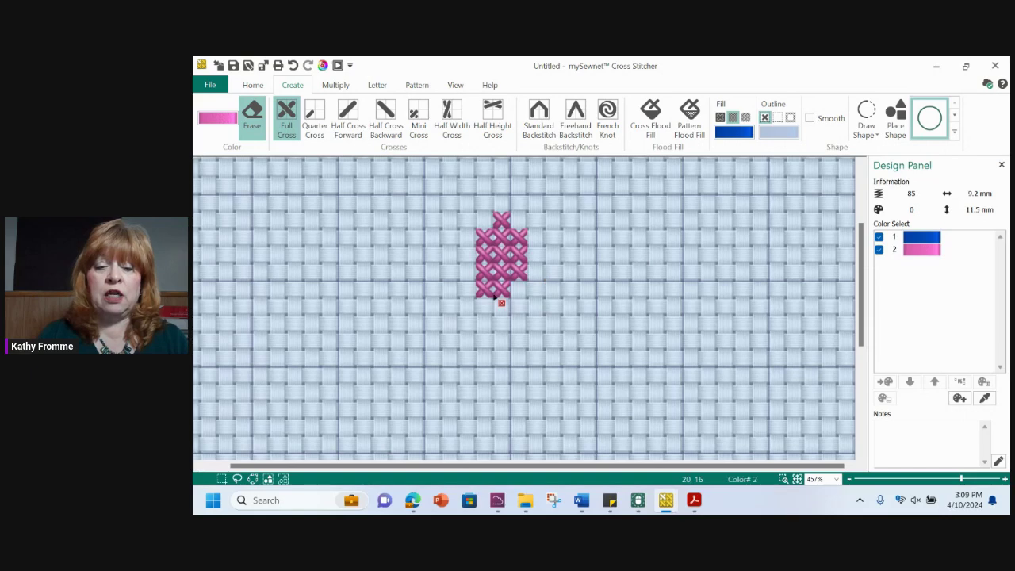
{"action": "left_click", "coordinate": [485, 290]}
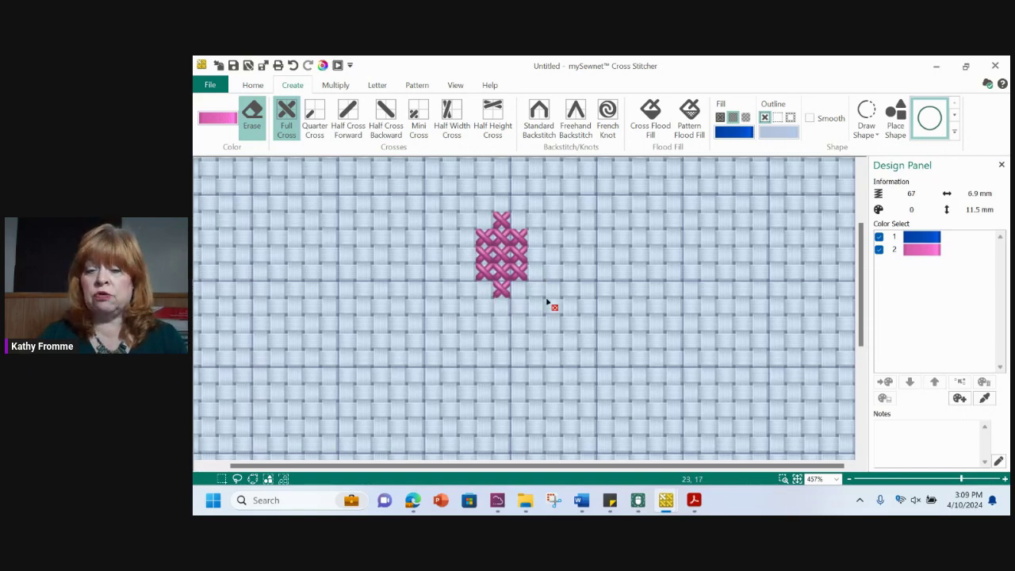
{"action": "left_click", "coordinate": [253, 85]}
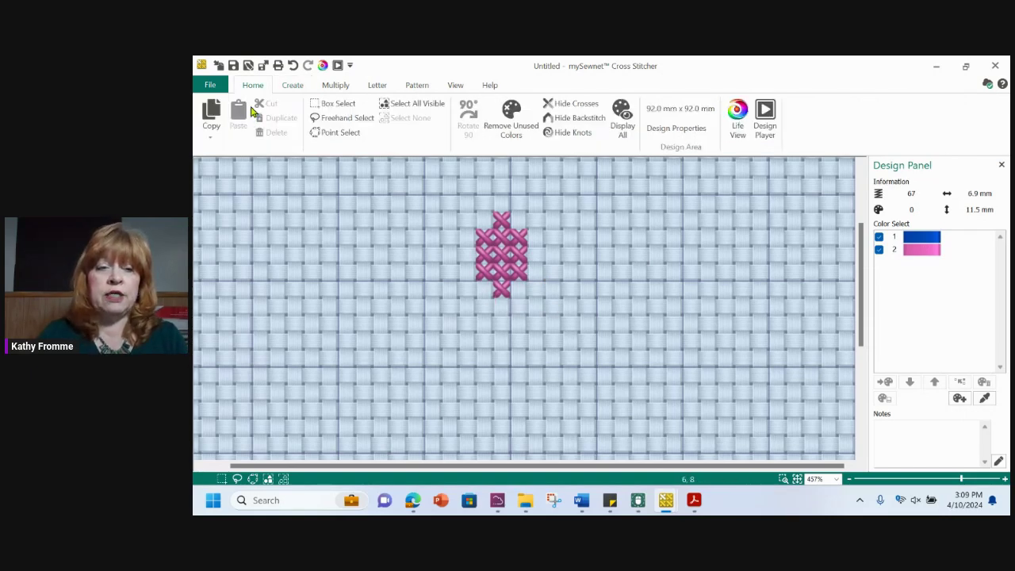
{"action": "left_click", "coordinate": [295, 87]}
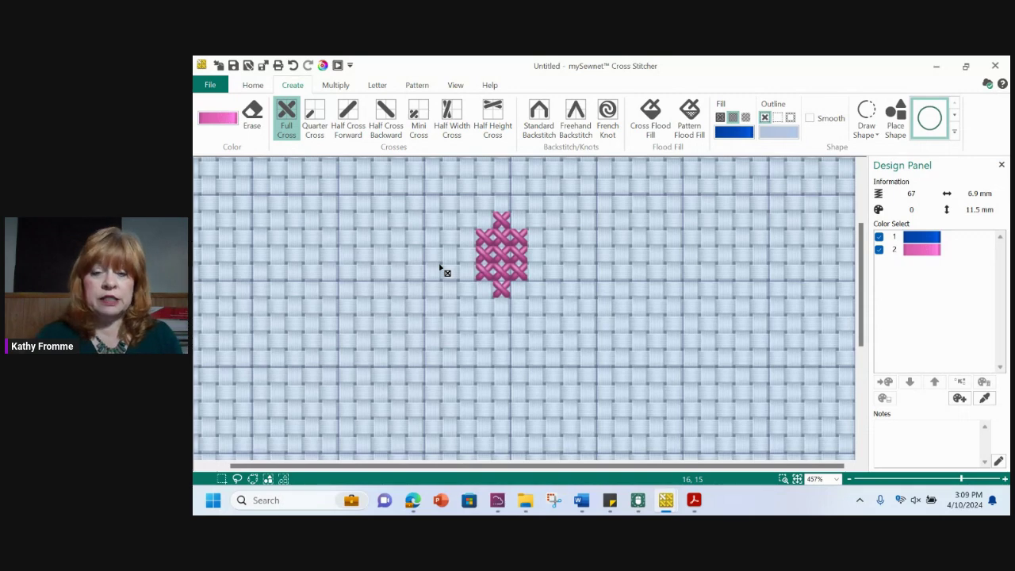
- Place four separate pink quarter crosses to the right of the full-cross shape, undoing any stray stitch beside that shape
{"action": "left_click", "coordinate": [316, 120]}
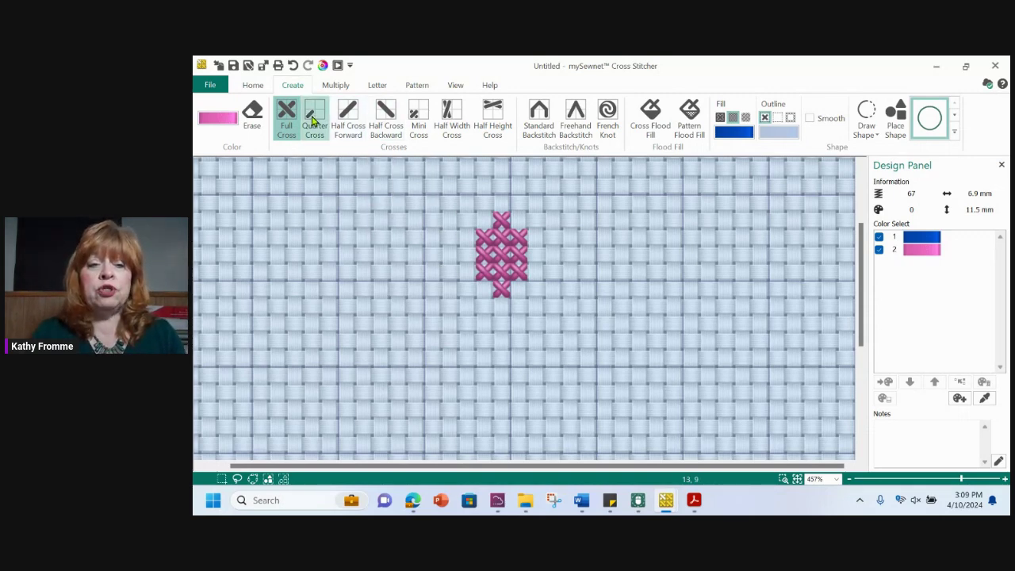
{"action": "left_click", "coordinate": [566, 277]}
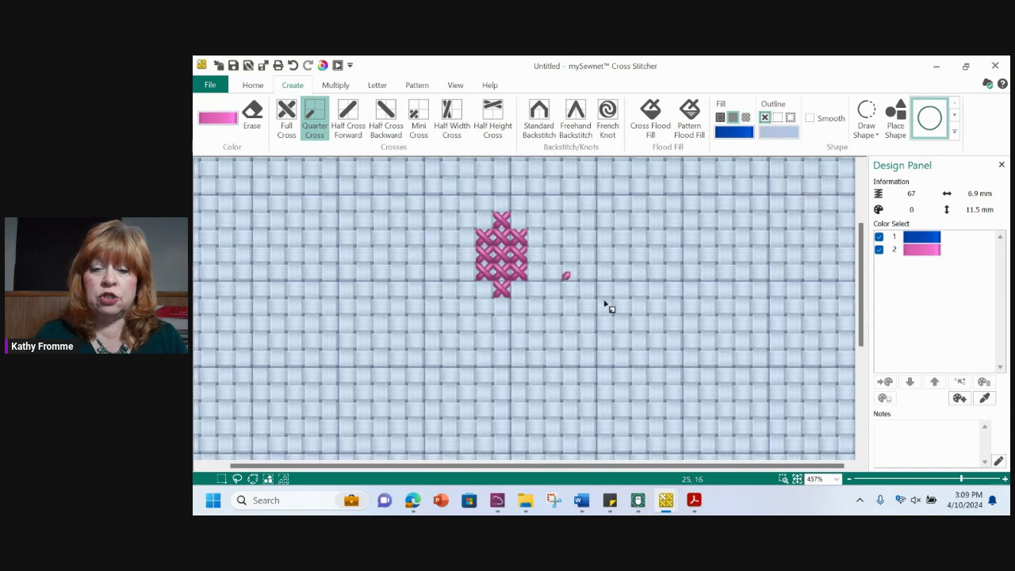
{"action": "left_click", "coordinate": [782, 480]}
{"action": "left_click_drag", "start_coordinate": [476, 194], "coordinate": [657, 329]}
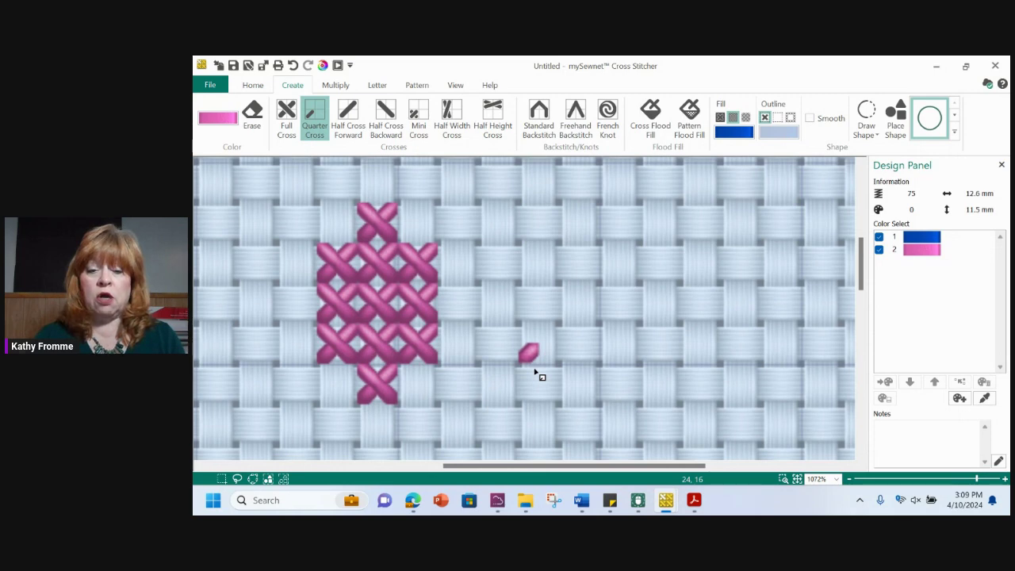
{"action": "left_click", "coordinate": [593, 336]}
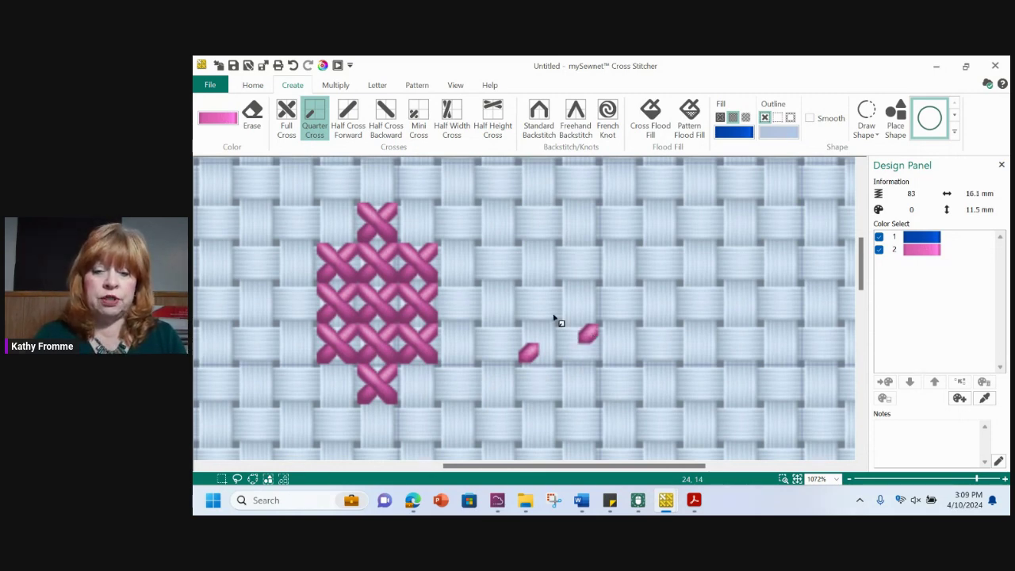
{"action": "left_click", "coordinate": [551, 315]}
{"action": "left_click", "coordinate": [568, 315]}
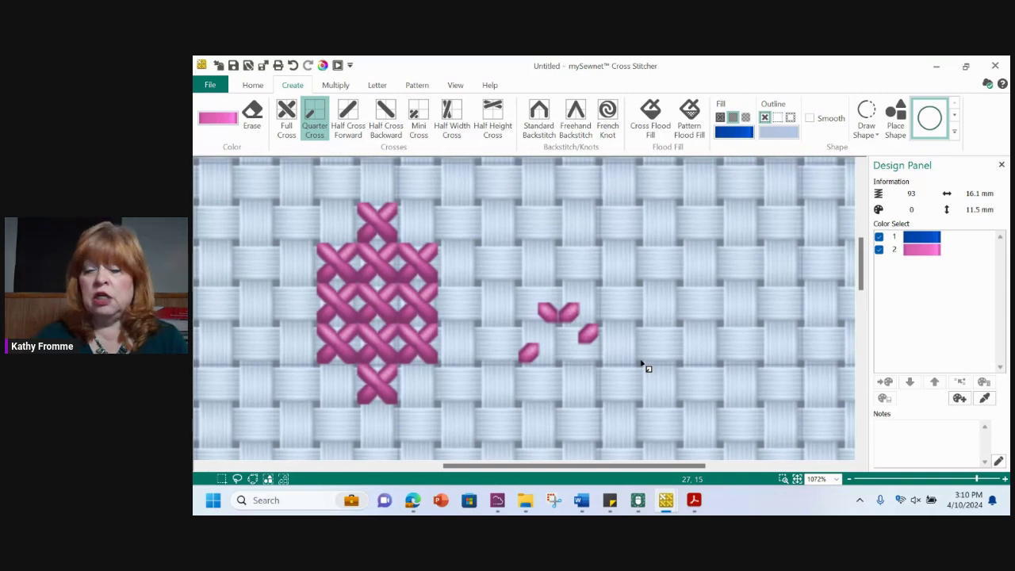
{"action": "left_click", "coordinate": [409, 380]}
{"action": "key", "text": "ctrl+z"}
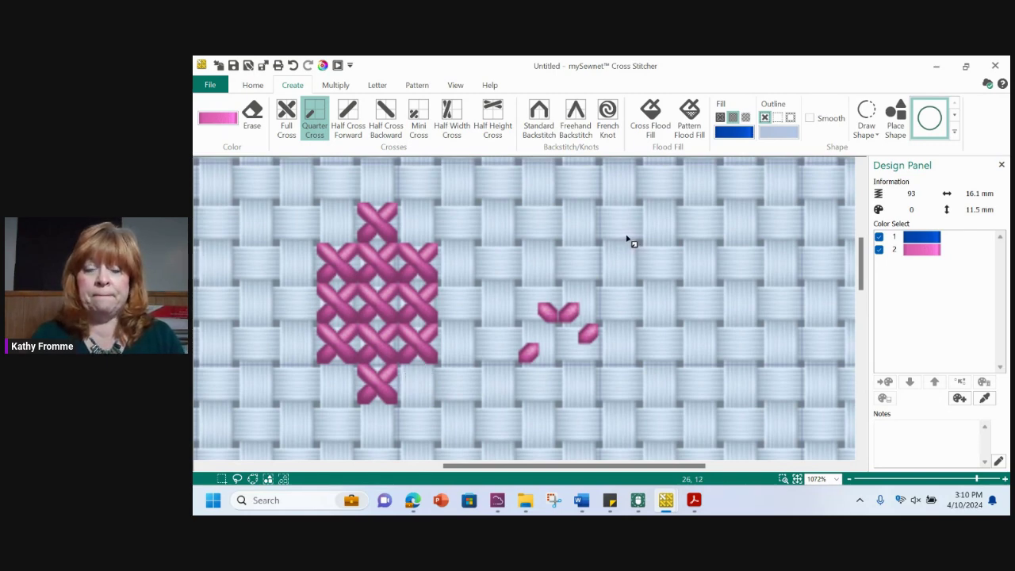
- Place one pink forward half cross above the quarter crosses
{"action": "left_click", "coordinate": [339, 111]}
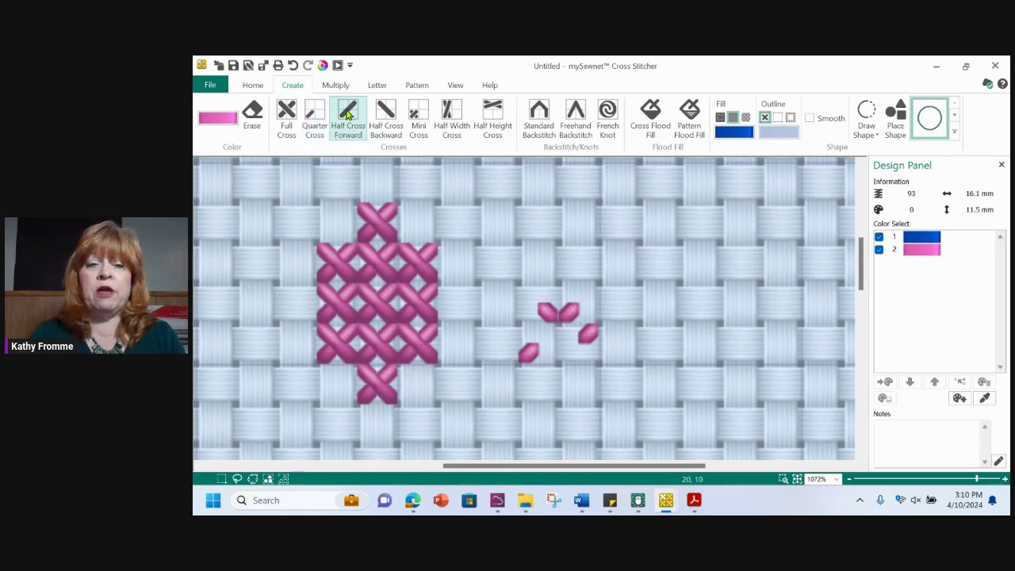
{"action": "left_click", "coordinate": [537, 236]}
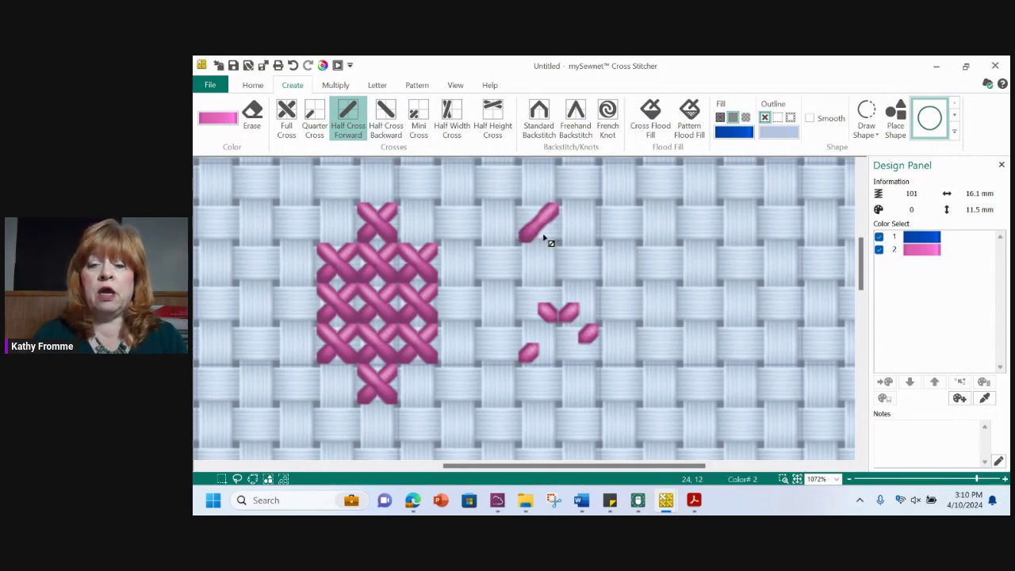
- Place two more pink forward half crosses beside the first and a row of seven below the quarter crosses
{"action": "left_click", "coordinate": [576, 241]}
{"action": "left_click", "coordinate": [608, 240]}
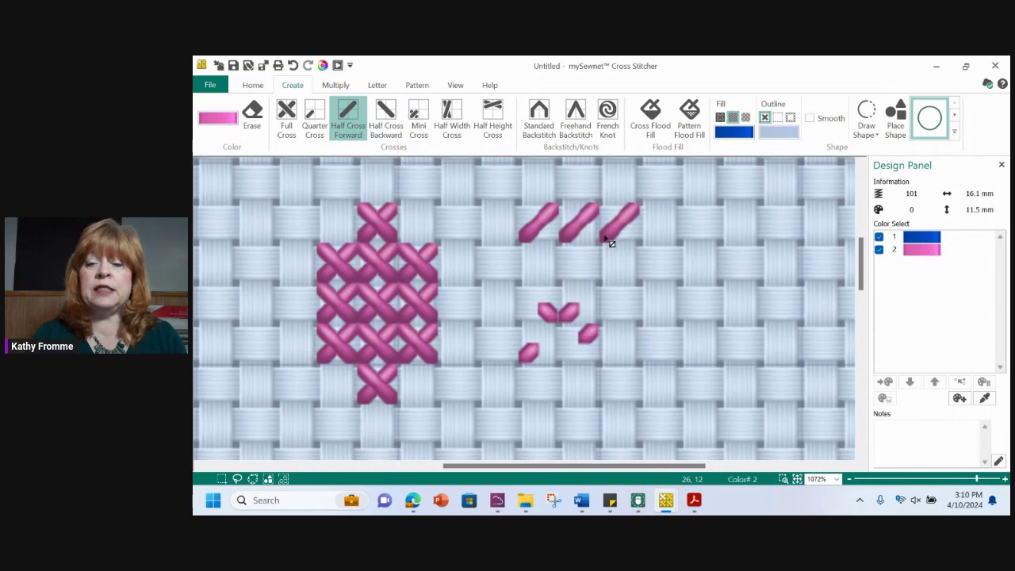
{"action": "left_click", "coordinate": [493, 392]}
{"action": "left_click_drag", "start_coordinate": [493, 393], "coordinate": [744, 386]}
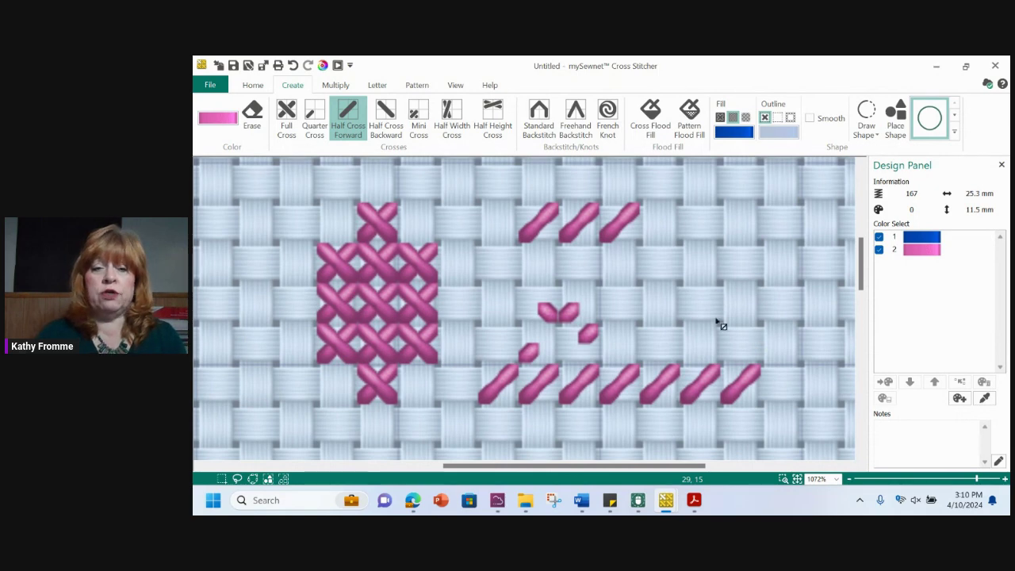
- Place a row of four pink backward half crosses to the right of the quarter crosses, removing any stray stitch
{"action": "left_click", "coordinate": [386, 121]}
{"action": "left_click_drag", "start_coordinate": [788, 306], "coordinate": [646, 312]}
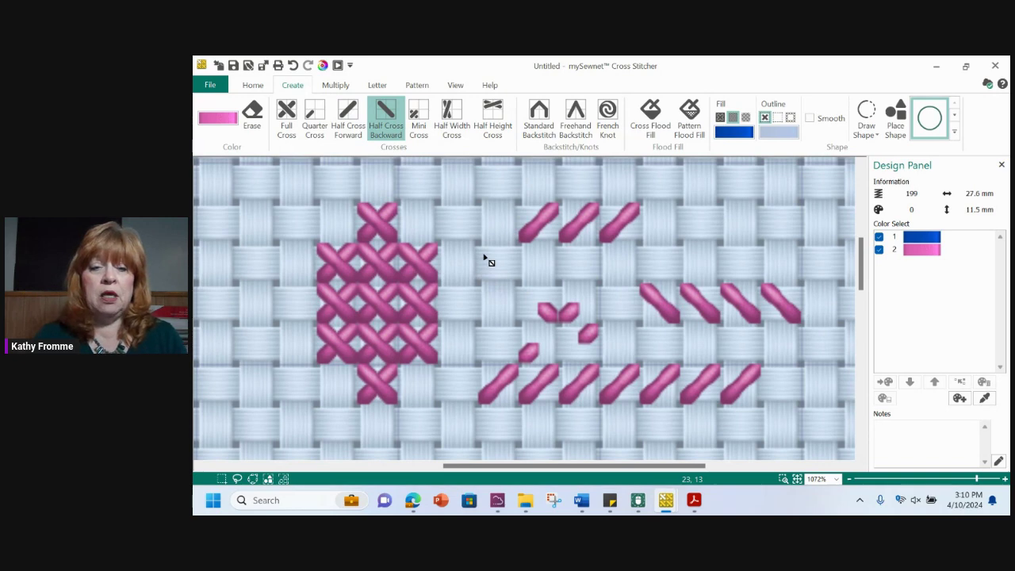
{"action": "left_click", "coordinate": [447, 208]}
{"action": "right_click", "coordinate": [446, 207]}
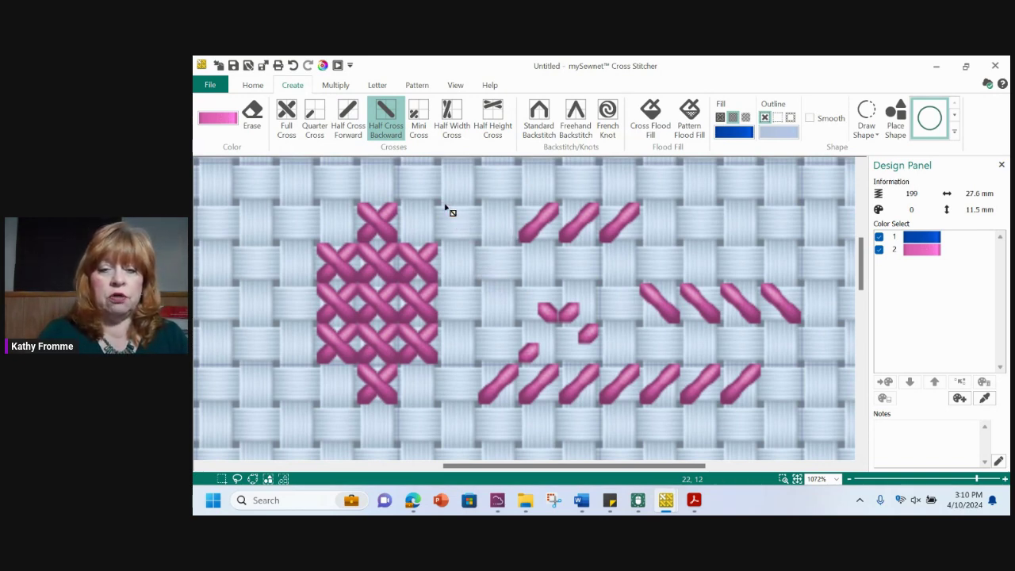
- Place four pink mini crosses in the empty area below the long row of forward half crosses
{"action": "scroll", "coordinate": [855, 273], "scroll_direction": "down", "scroll_amount": 3}
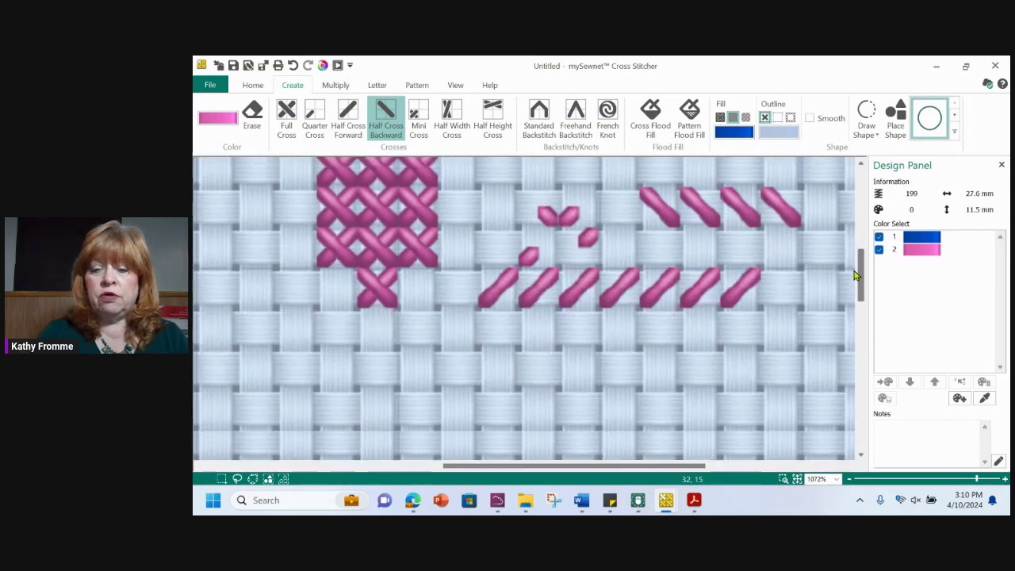
{"action": "scroll", "coordinate": [856, 277], "scroll_direction": "down", "scroll_amount": 3}
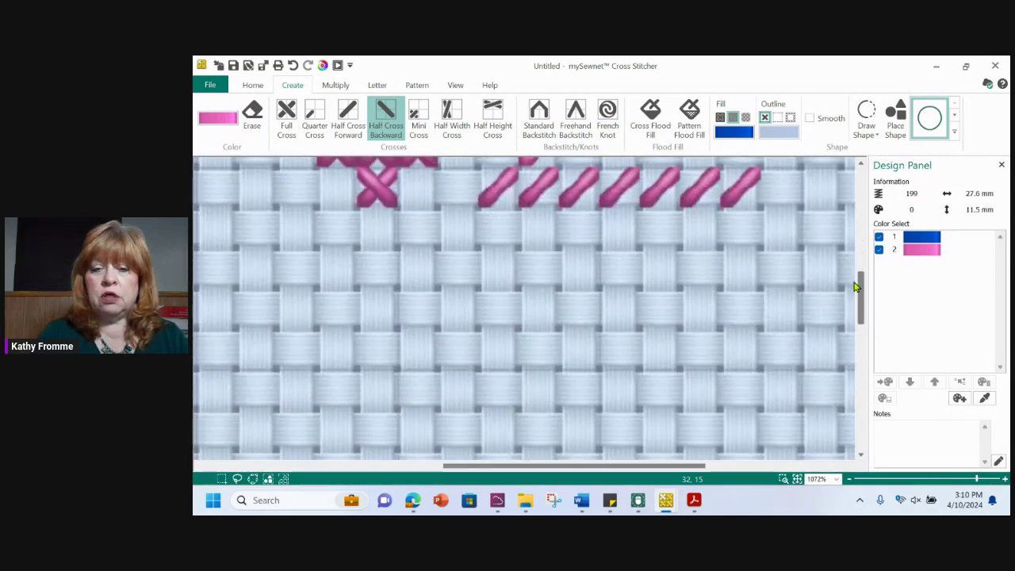
{"action": "left_click", "coordinate": [418, 117]}
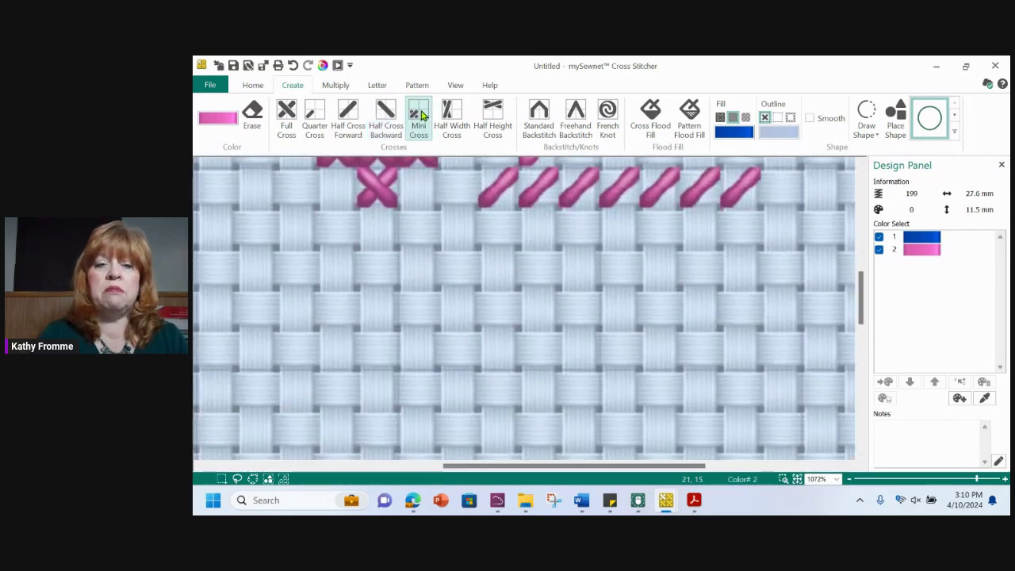
{"action": "left_click", "coordinate": [532, 279]}
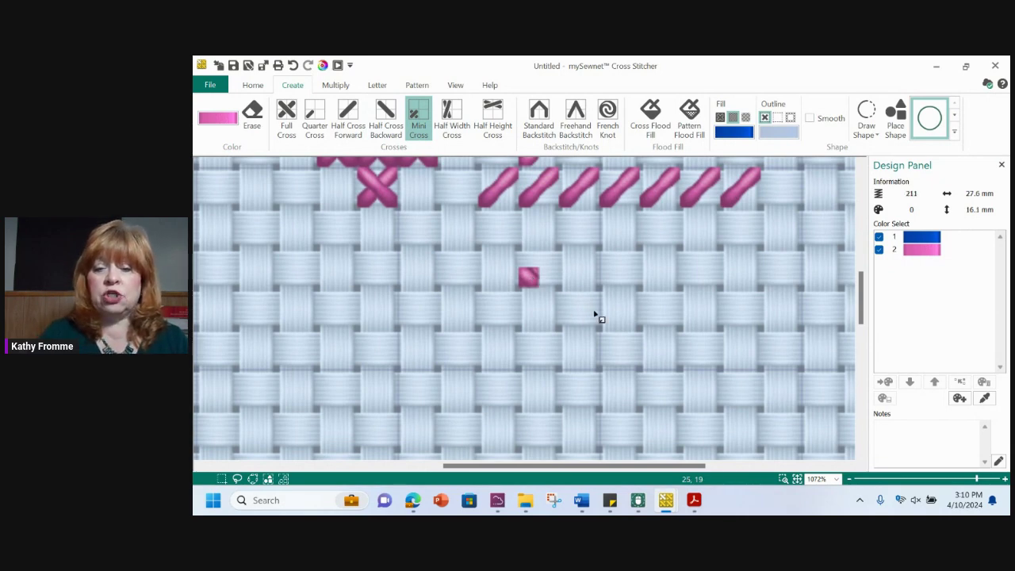
{"action": "left_click", "coordinate": [591, 258]}
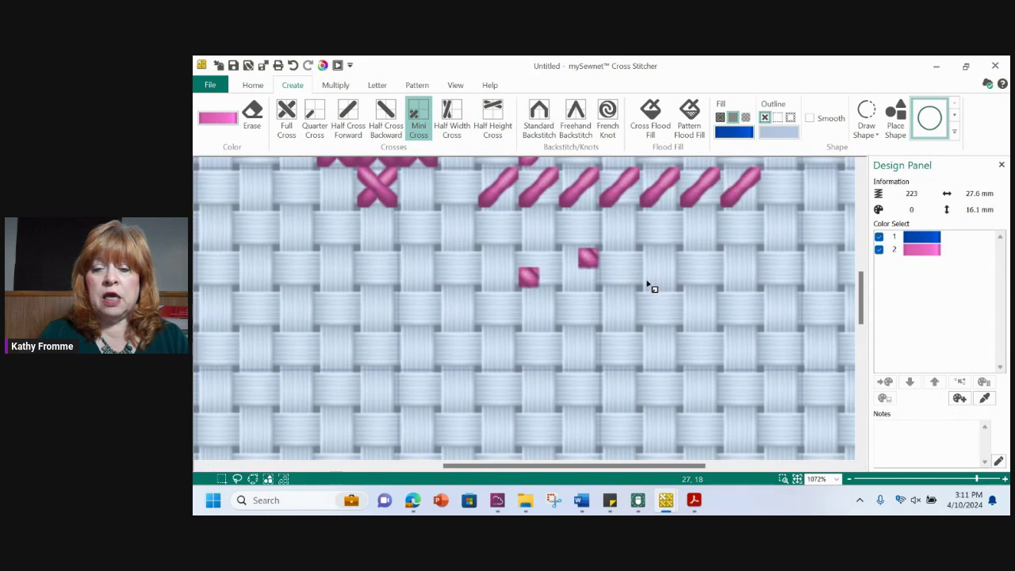
{"action": "left_click", "coordinate": [671, 279]}
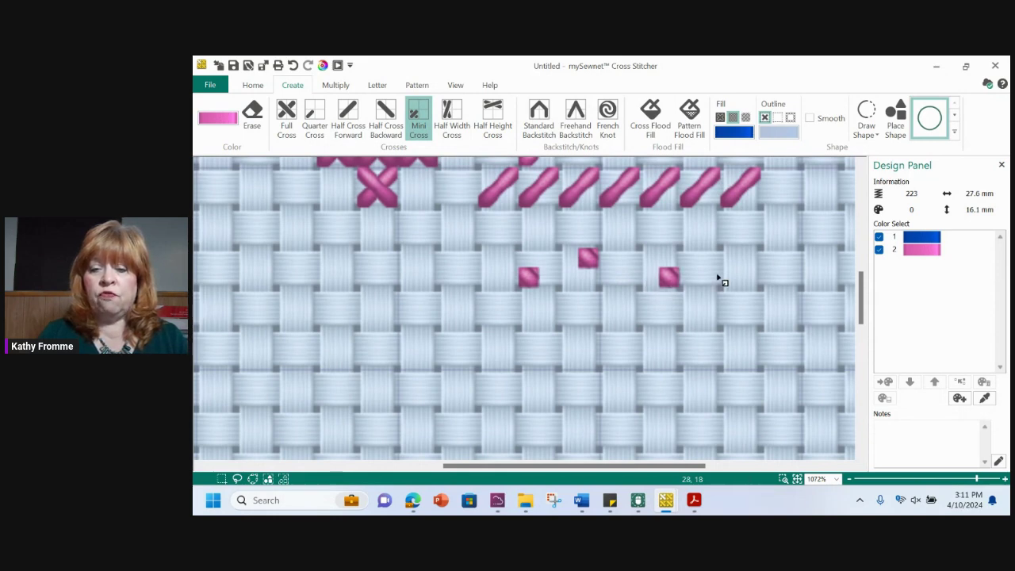
{"action": "left_click", "coordinate": [688, 260]}
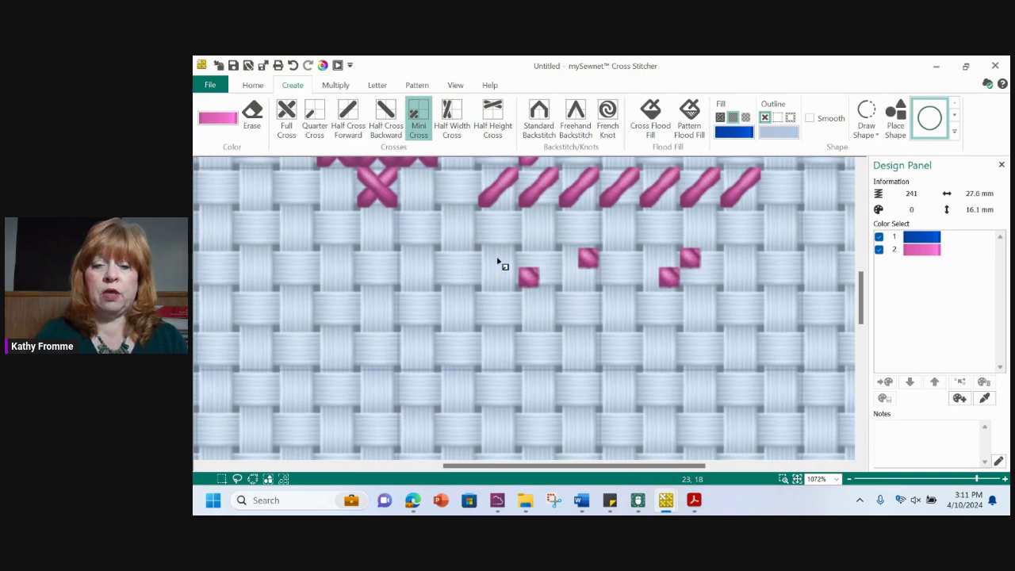
- Place one pink half width cross and one half height cross below the full-cross shape, left of the mini crosses
{"action": "left_click", "coordinate": [451, 114]}
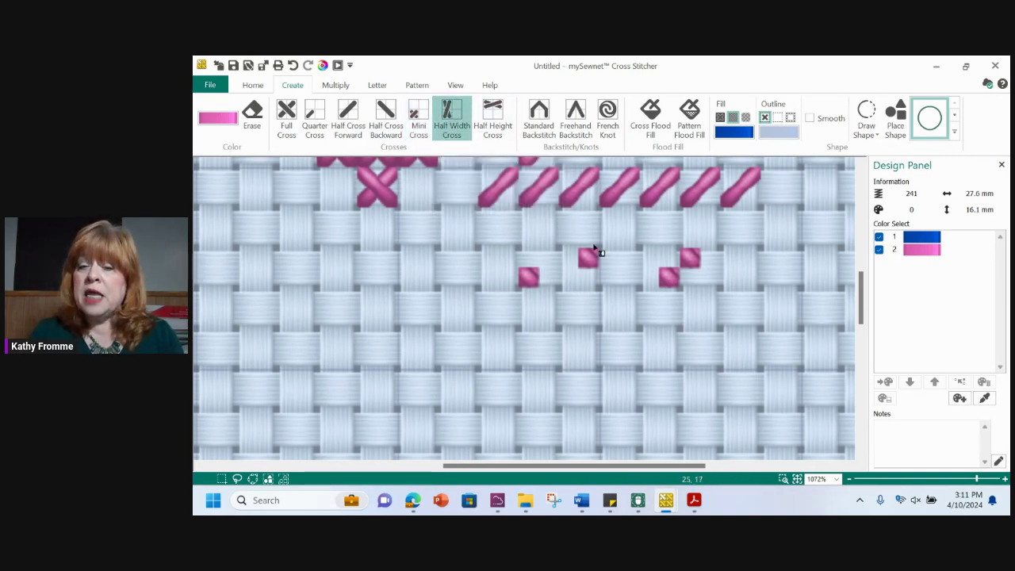
{"action": "left_click", "coordinate": [410, 264]}
{"action": "left_click", "coordinate": [493, 118]}
{"action": "left_click", "coordinate": [456, 304]}
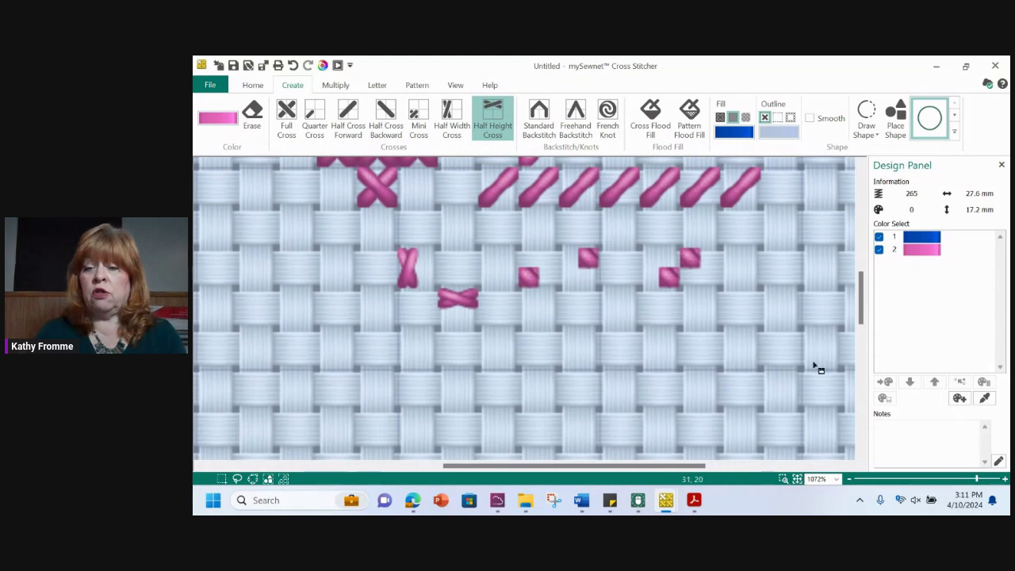
- Place three separate pink French knots above and to the right of the row of backward half crosses
{"action": "left_click_drag", "start_coordinate": [859, 289], "coordinate": [856, 267]}
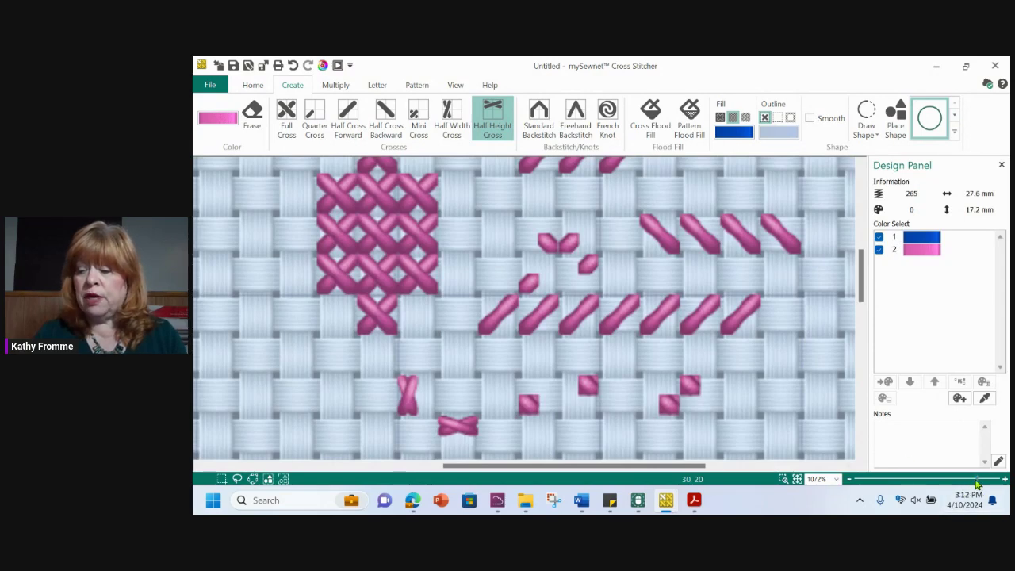
{"action": "left_click_drag", "start_coordinate": [977, 484], "coordinate": [956, 482]}
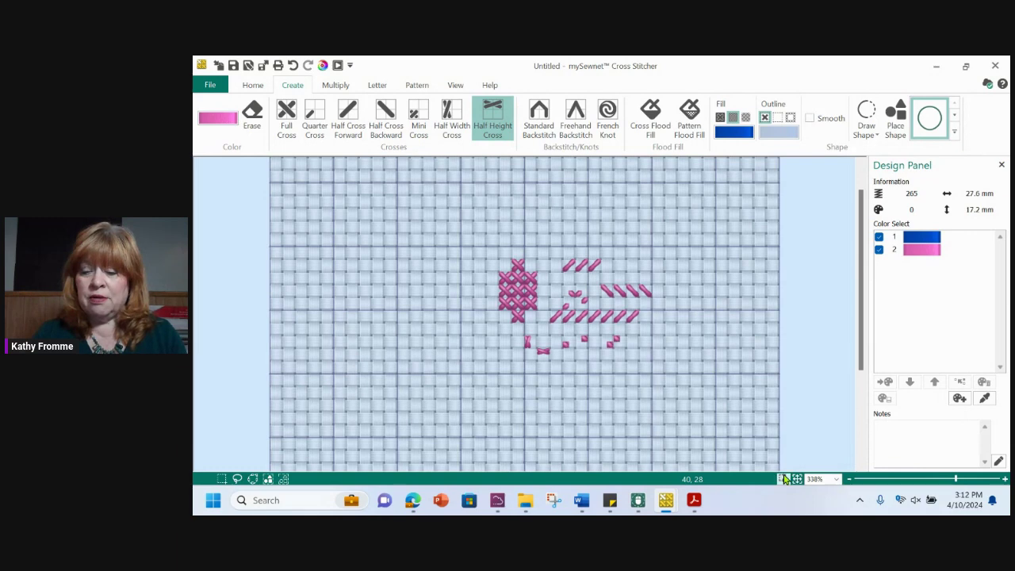
{"action": "key", "text": "Escape"}
{"action": "left_click_drag", "start_coordinate": [474, 221], "coordinate": [693, 405]}
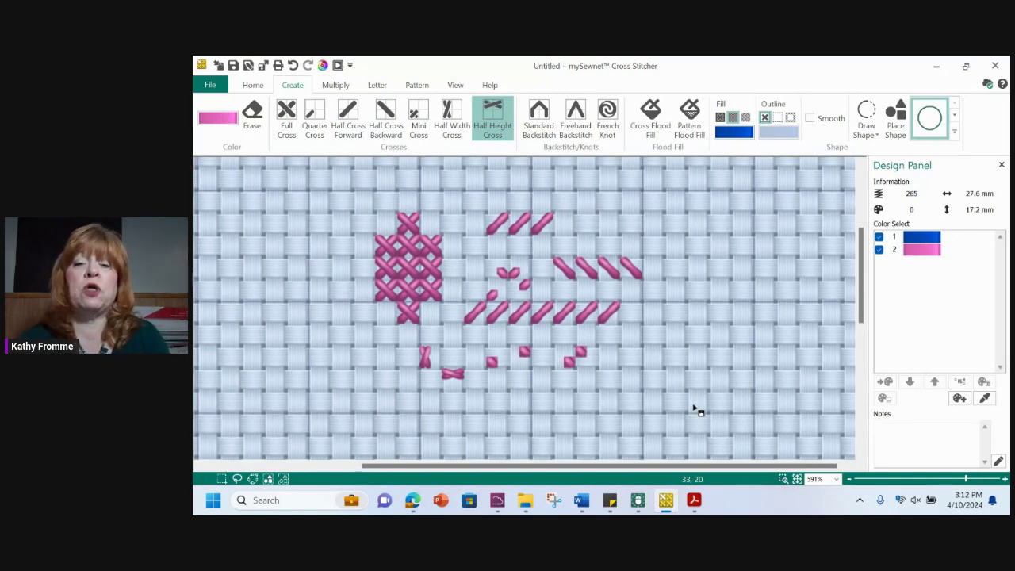
{"action": "left_click", "coordinate": [607, 117]}
{"action": "left_click", "coordinate": [608, 225]}
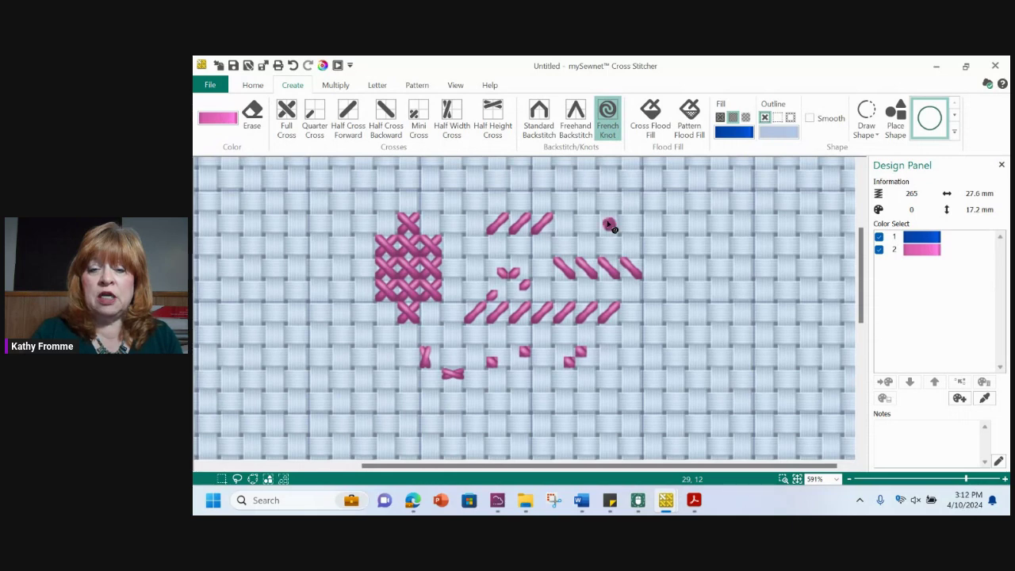
{"action": "left_click", "coordinate": [643, 215]}
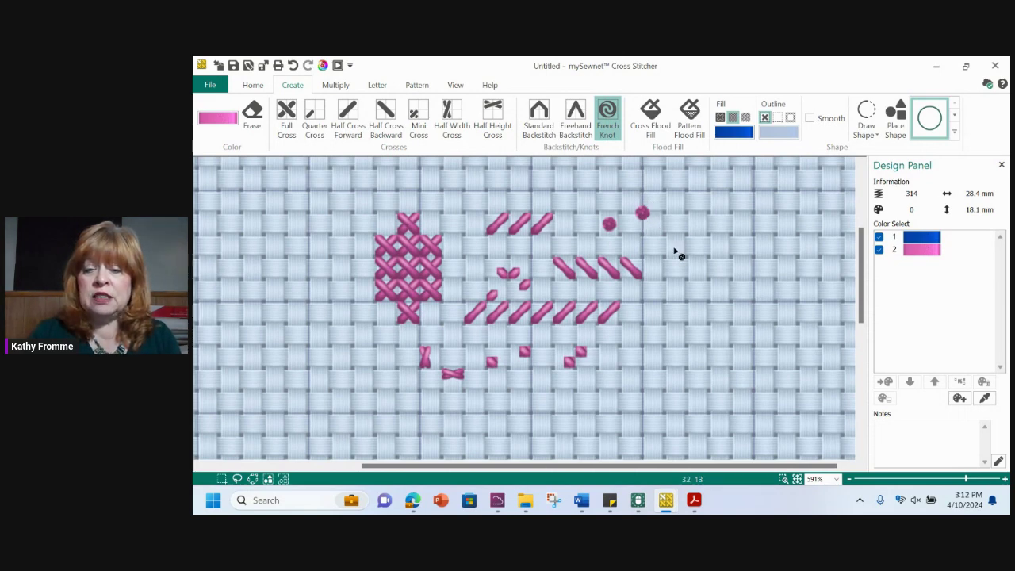
{"action": "left_click", "coordinate": [674, 246]}
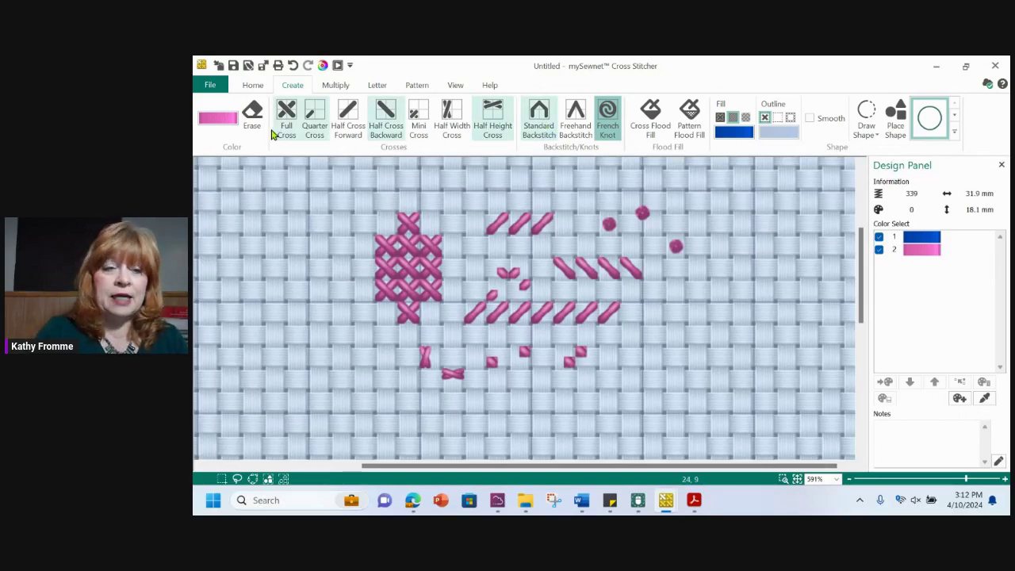
- Add thread color 2494 Cabernet from Robison-Anton Rayon 40 to the design and make it the active color
{"action": "left_click", "coordinate": [220, 120]}
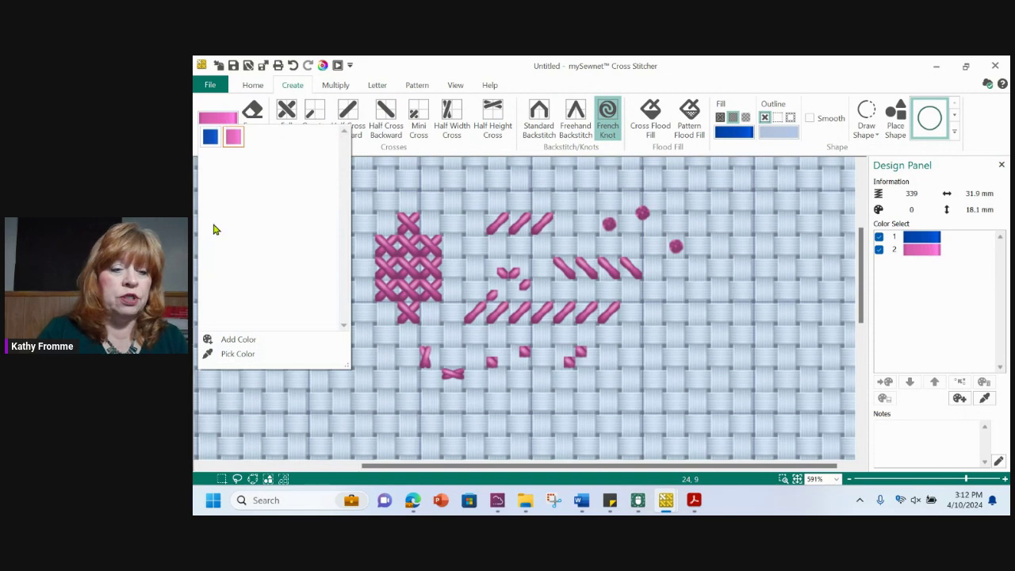
{"action": "left_click", "coordinate": [236, 341]}
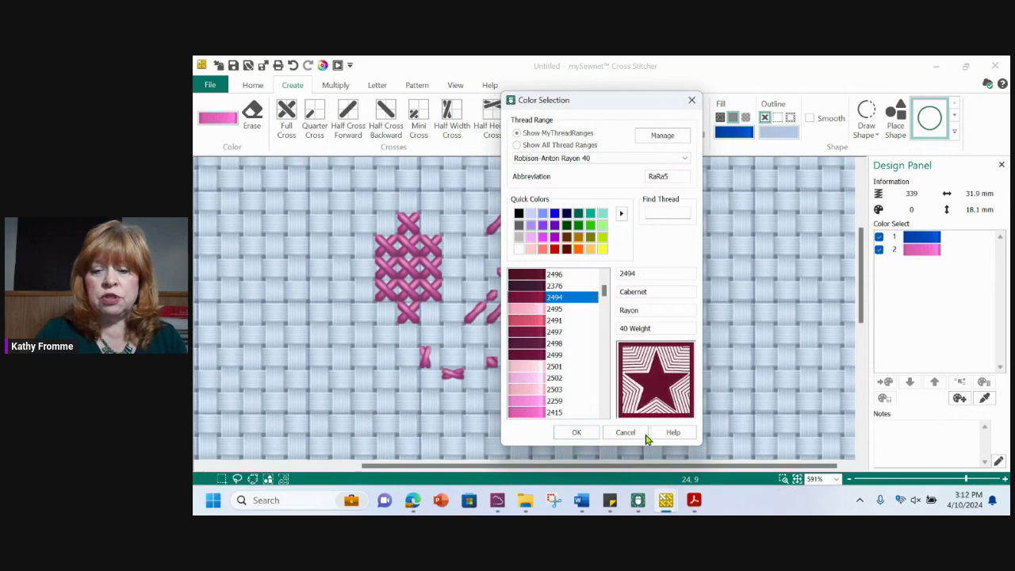
{"action": "left_click", "coordinate": [577, 434]}
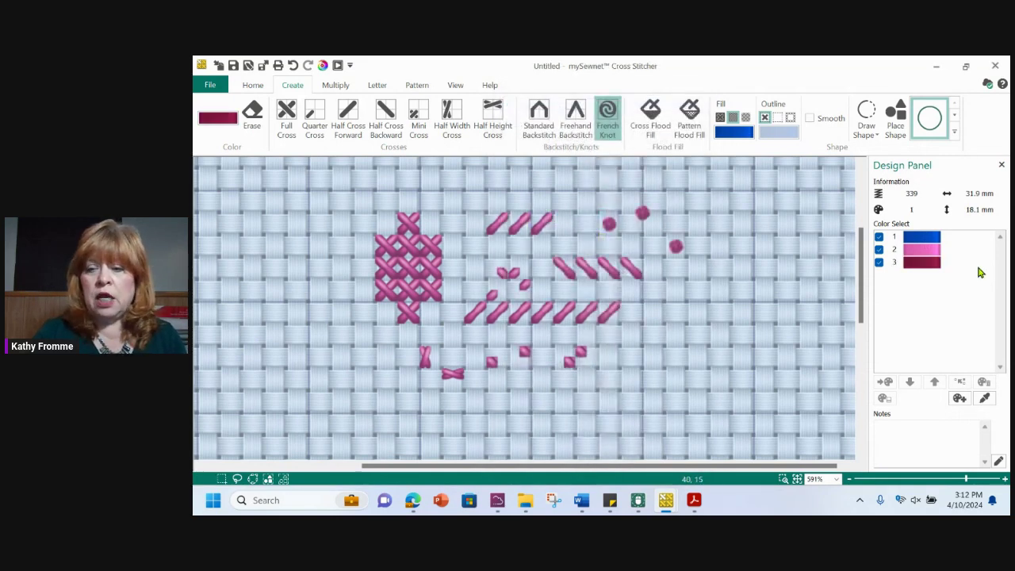
{"action": "left_click", "coordinate": [924, 267]}
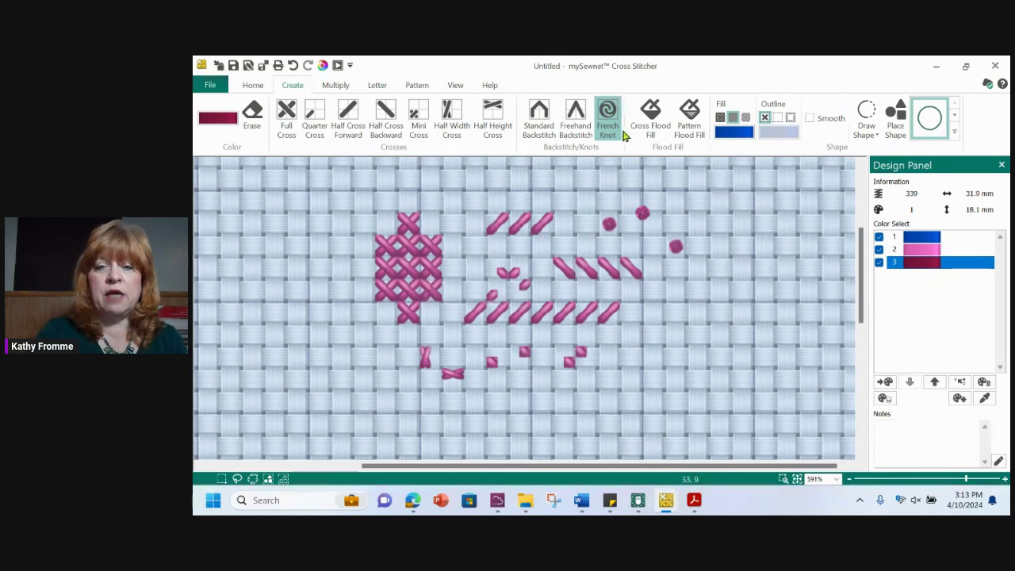
- Draw a Cabernet standard backstitch line over the full-cross shape to the upper forward half crosses, plus one separate vertical stitch above them
{"action": "left_click", "coordinate": [540, 118]}
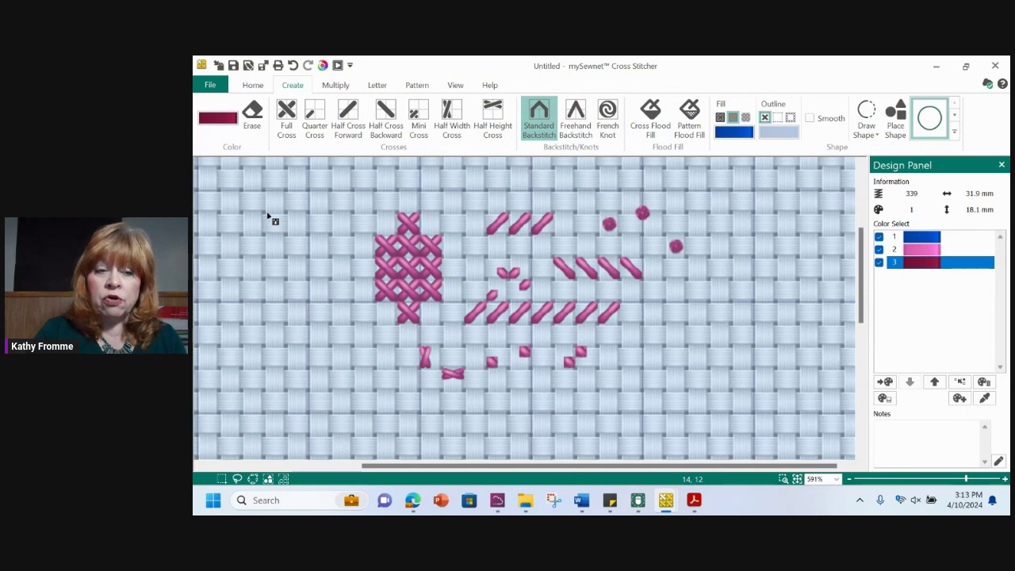
{"action": "left_click", "coordinate": [531, 139]}
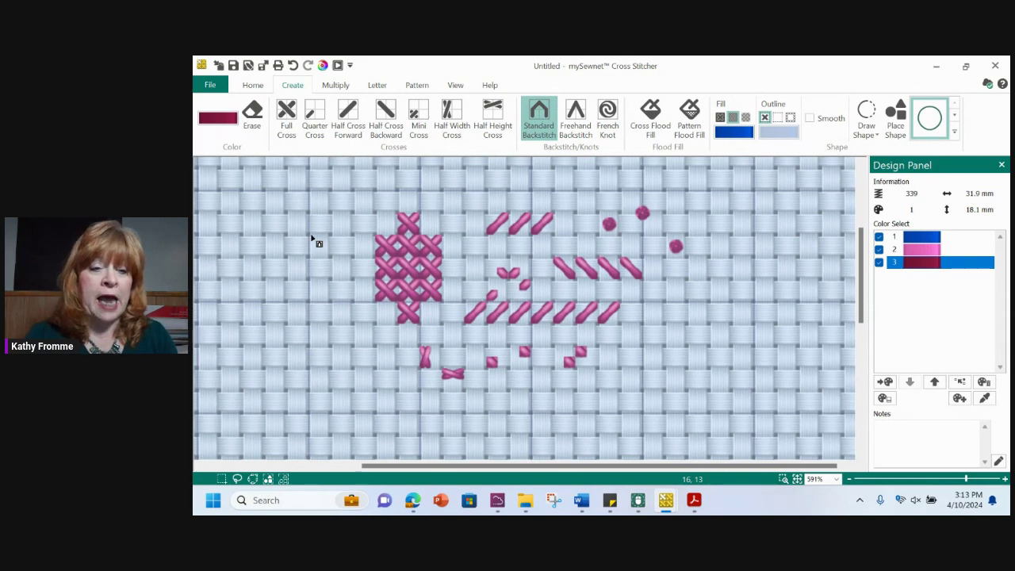
{"action": "mouse_move", "coordinate": [312, 235]}
{"action": "left_mouse_down"}
{"action": "mouse_move", "coordinate": [351, 226]}
{"action": "mouse_move", "coordinate": [398, 194]}
{"action": "mouse_move", "coordinate": [440, 185]}
{"action": "mouse_move", "coordinate": [503, 191]}
{"action": "mouse_move", "coordinate": [484, 247]}
{"action": "mouse_move", "coordinate": [470, 237]}
{"action": "mouse_move", "coordinate": [467, 198]}
{"action": "mouse_move", "coordinate": [444, 215]}
{"action": "left_mouse_up"}
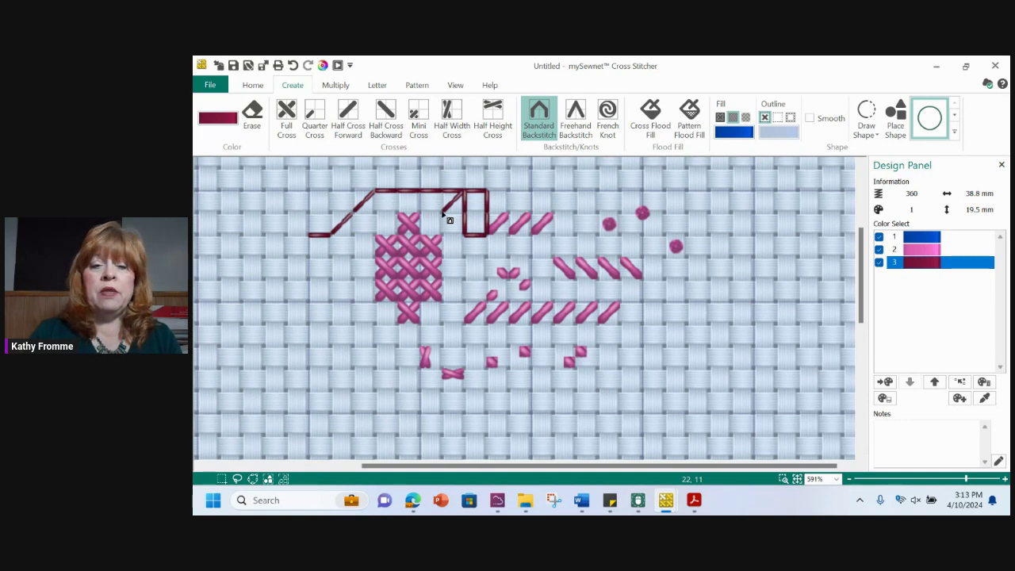
{"action": "left_click", "coordinate": [543, 168]}
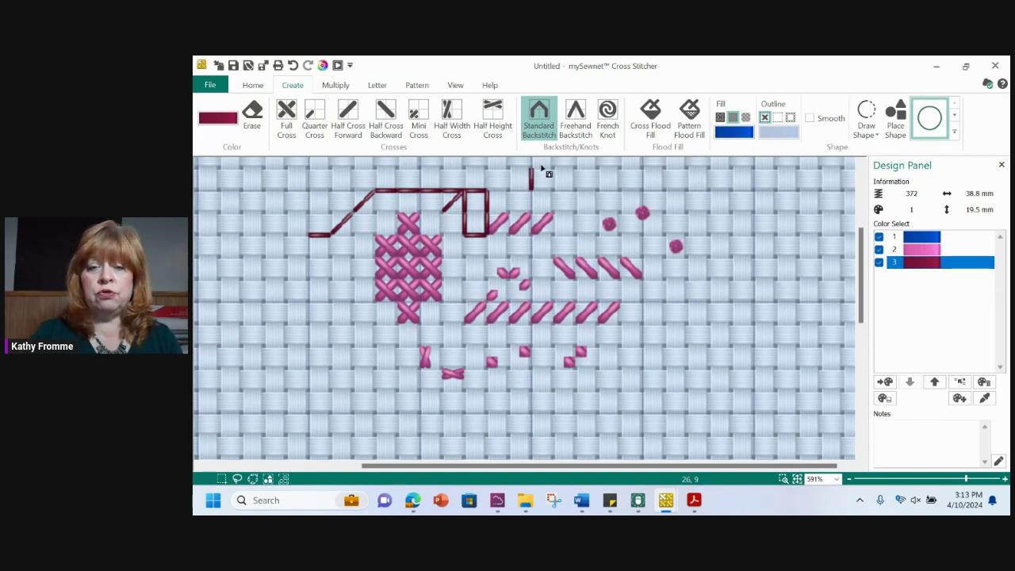
- Draw a short slanted freehand backstitch, about one square wide, to the right of the backward half crosses
{"action": "left_click", "coordinate": [579, 119]}
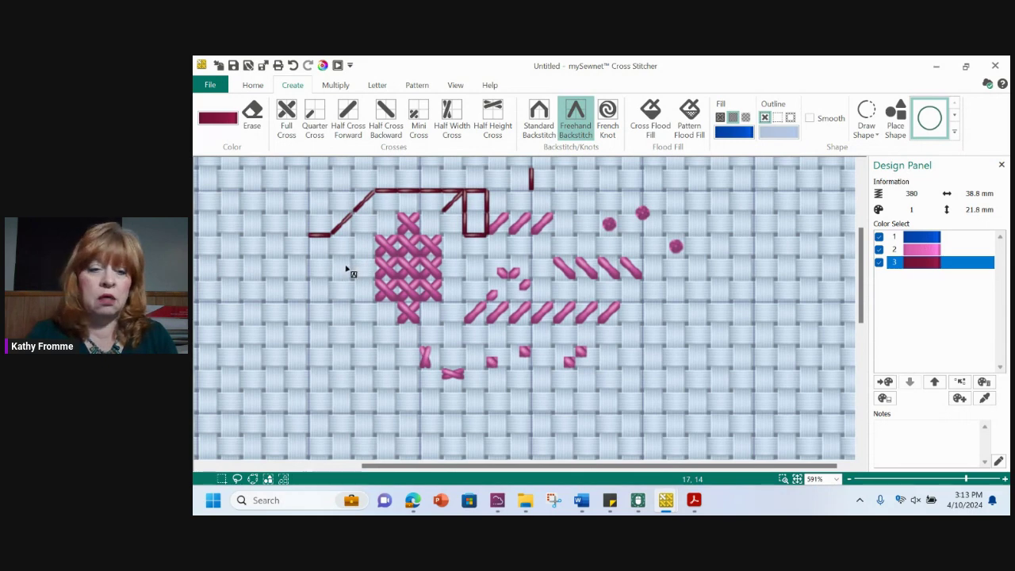
{"action": "left_click", "coordinate": [665, 279]}
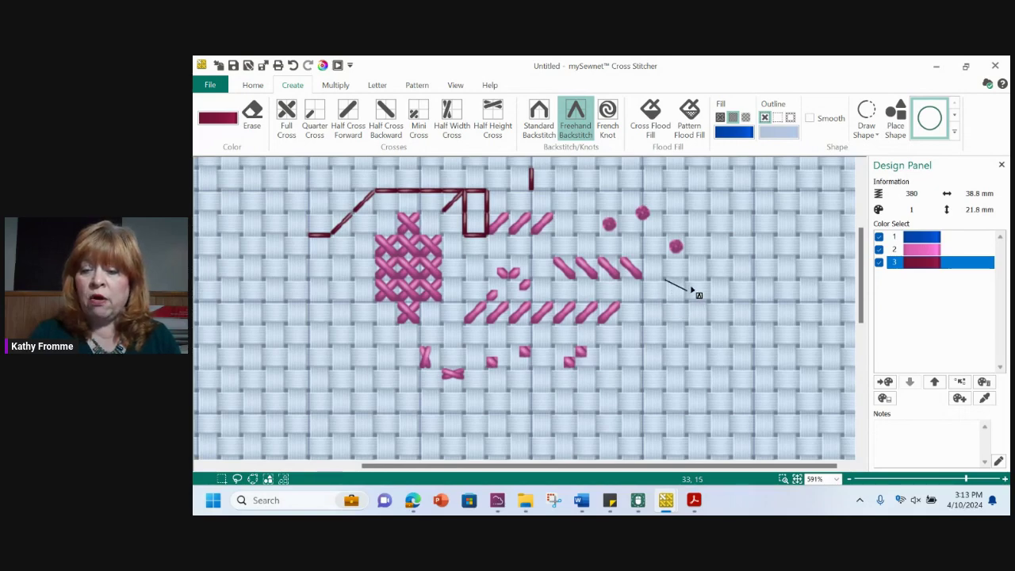
{"action": "left_click", "coordinate": [696, 294]}
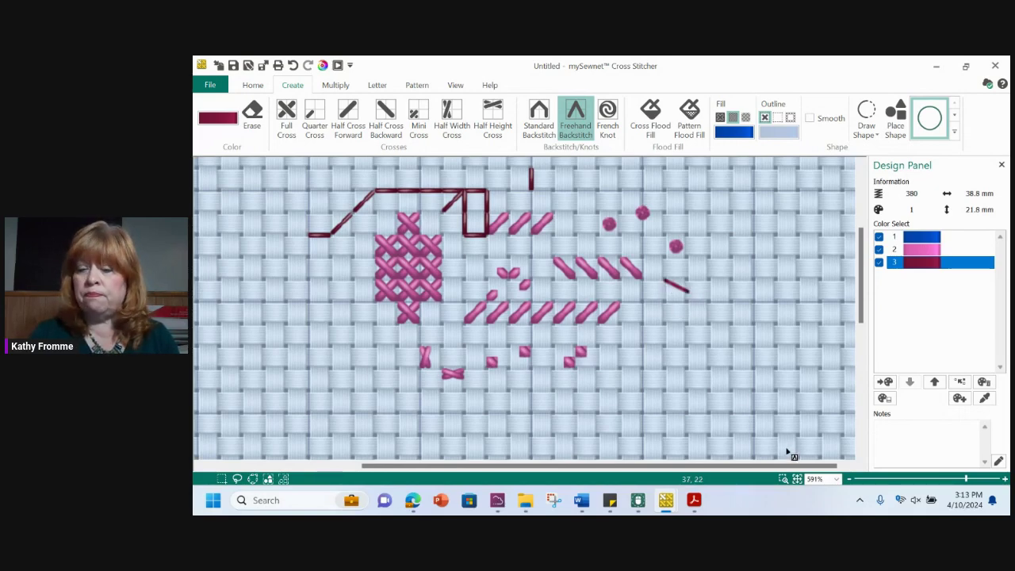
- Draw a longer, slightly sloping freehand backstitch about three and a half squares wide beyond the short one, finishing with the whole design in view
{"action": "left_click", "coordinate": [797, 479]}
{"action": "mouse_move", "coordinate": [642, 247]}
{"action": "left_mouse_down"}
{"action": "mouse_move", "coordinate": [646, 272]}
{"action": "mouse_move", "coordinate": [770, 425]}
{"action": "left_mouse_up"}
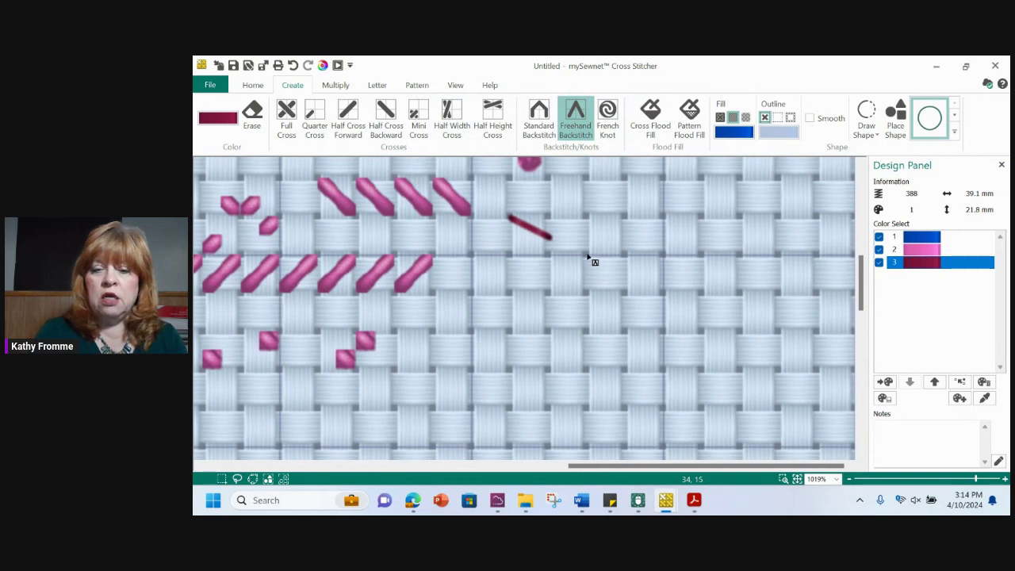
{"action": "mouse_move", "coordinate": [588, 256]}
{"action": "left_mouse_down"}
{"action": "mouse_move", "coordinate": [612, 291]}
{"action": "mouse_move", "coordinate": [629, 292]}
{"action": "left_mouse_up"}
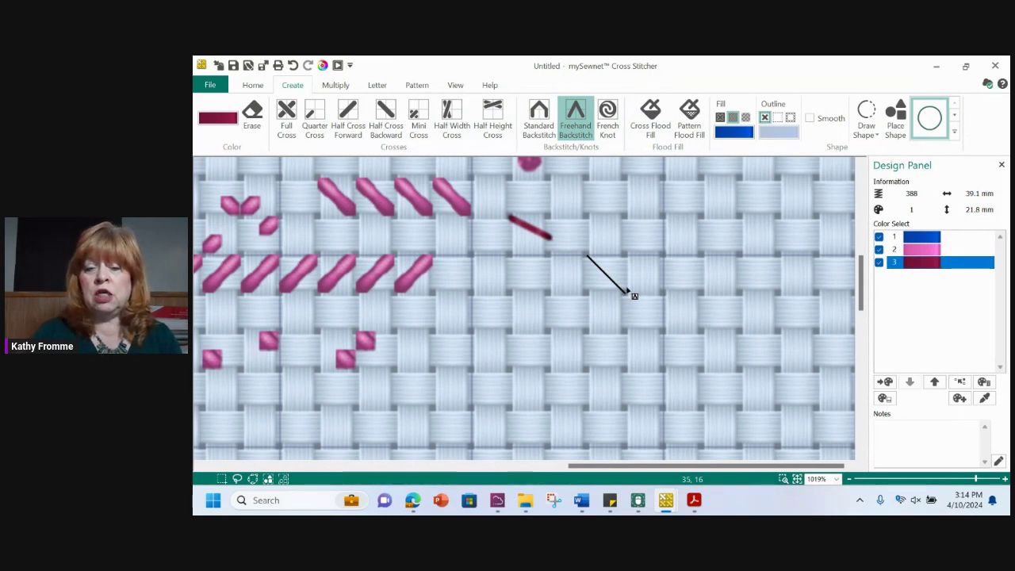
{"action": "left_click_drag", "start_coordinate": [628, 291], "coordinate": [612, 297]}
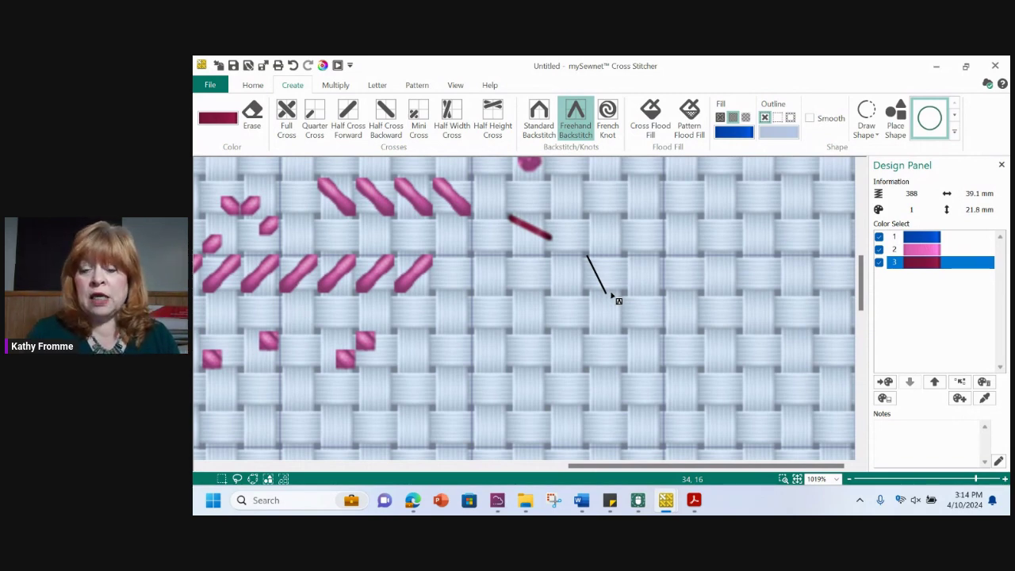
{"action": "mouse_move", "coordinate": [612, 297]}
{"action": "left_mouse_down"}
{"action": "mouse_move", "coordinate": [586, 301]}
{"action": "mouse_move", "coordinate": [657, 286]}
{"action": "mouse_move", "coordinate": [695, 306]}
{"action": "mouse_move", "coordinate": [727, 288]}
{"action": "left_mouse_up"}
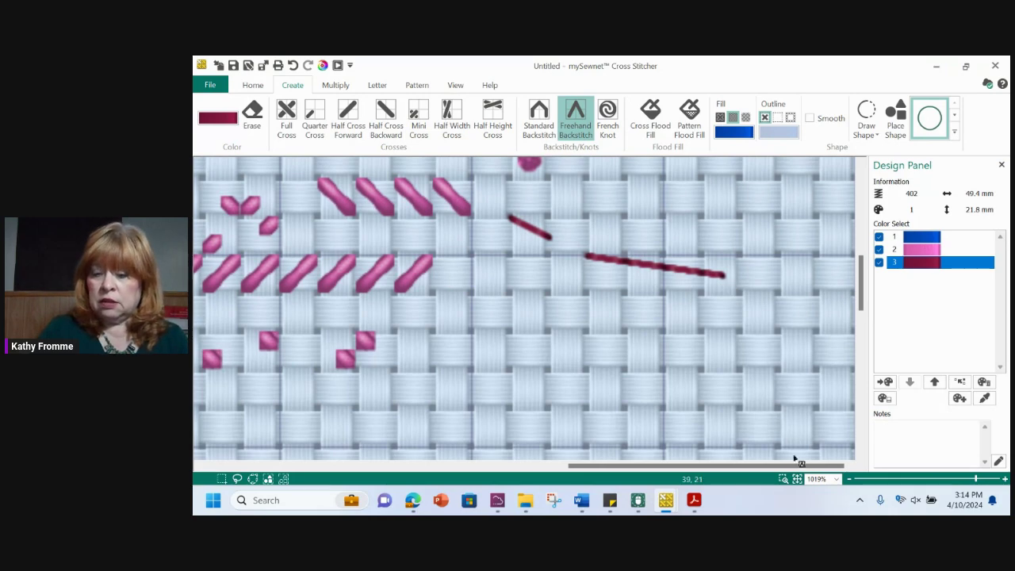
{"action": "left_click", "coordinate": [796, 480]}
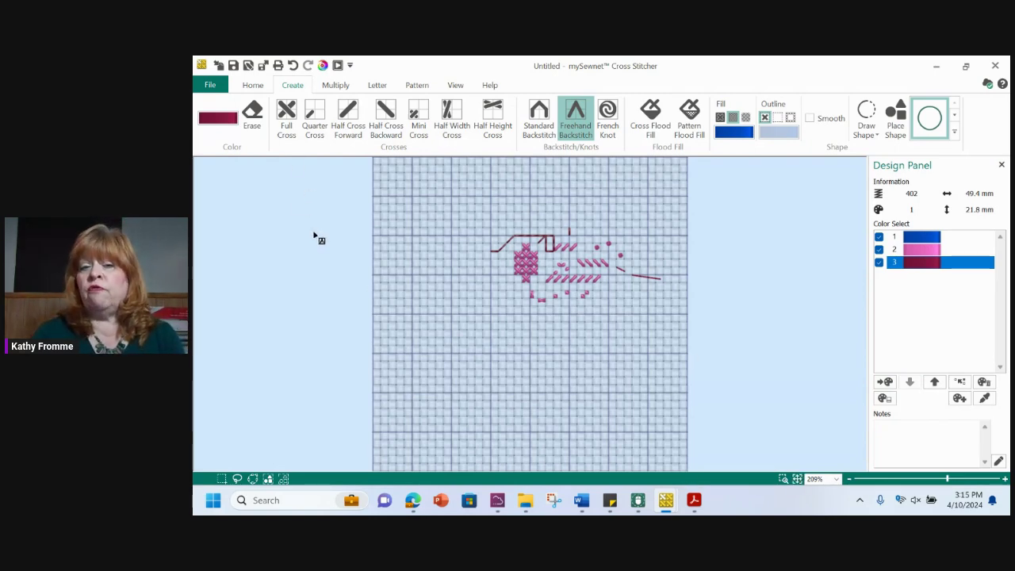
- Compare the enlarged stitches in 2D, Block and 3D view modes, ending in 3D with the whole design in view
{"action": "left_click", "coordinate": [783, 480]}
{"action": "left_click_drag", "start_coordinate": [460, 198], "coordinate": [538, 275]}
{"action": "mouse_move", "coordinate": [632, 343]}
{"action": "left_mouse_down"}
{"action": "mouse_move", "coordinate": [663, 357]}
{"action": "mouse_move", "coordinate": [690, 392]}
{"action": "left_mouse_up"}
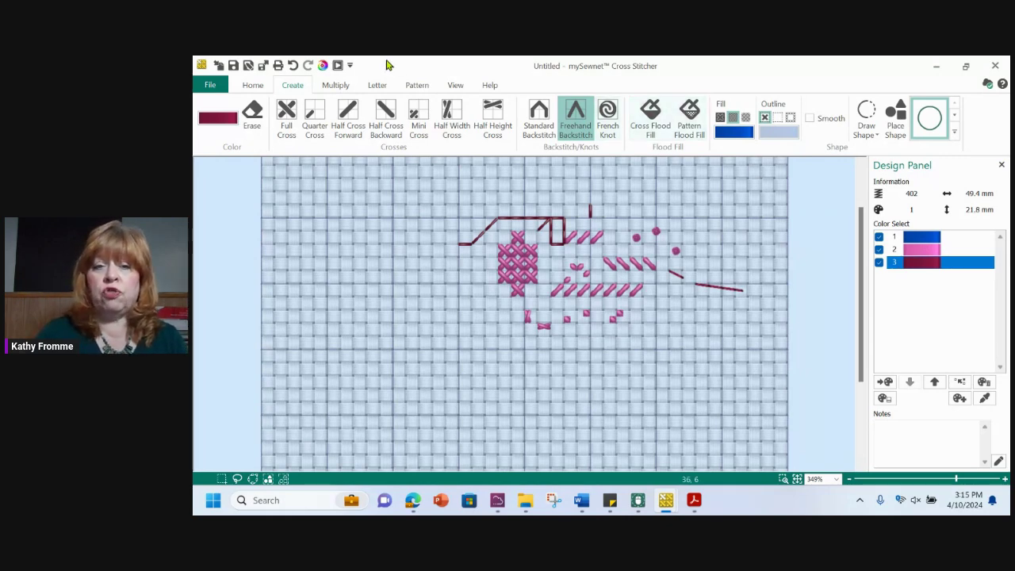
{"action": "left_click", "coordinate": [456, 85]}
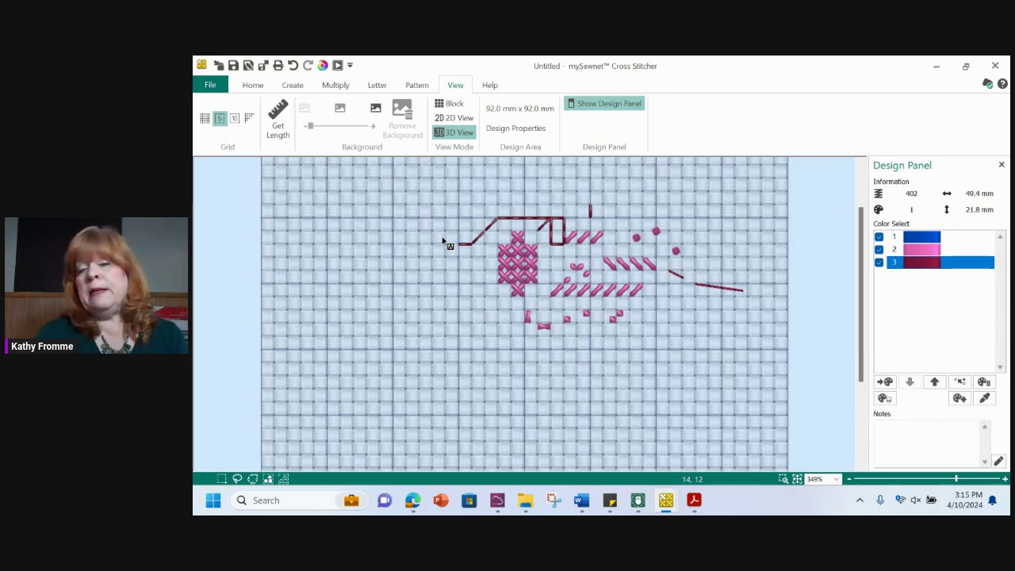
{"action": "left_click", "coordinate": [456, 118]}
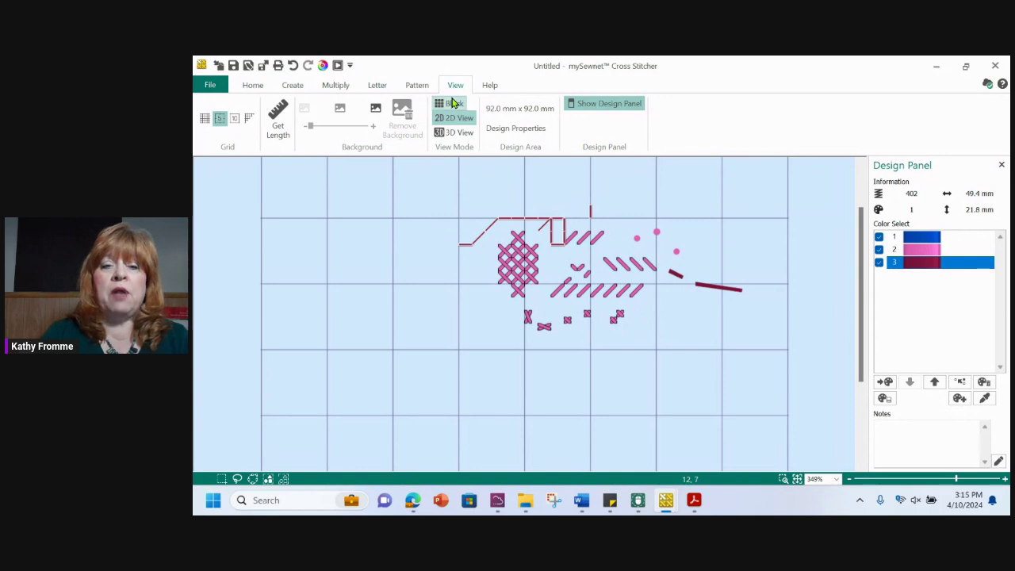
{"action": "left_click", "coordinate": [452, 103]}
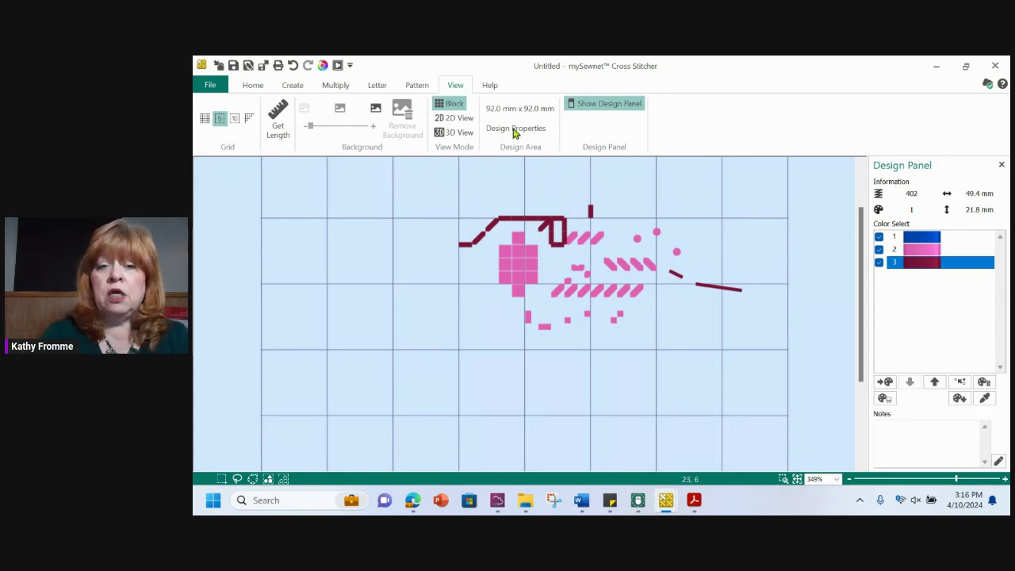
{"action": "left_click", "coordinate": [461, 119]}
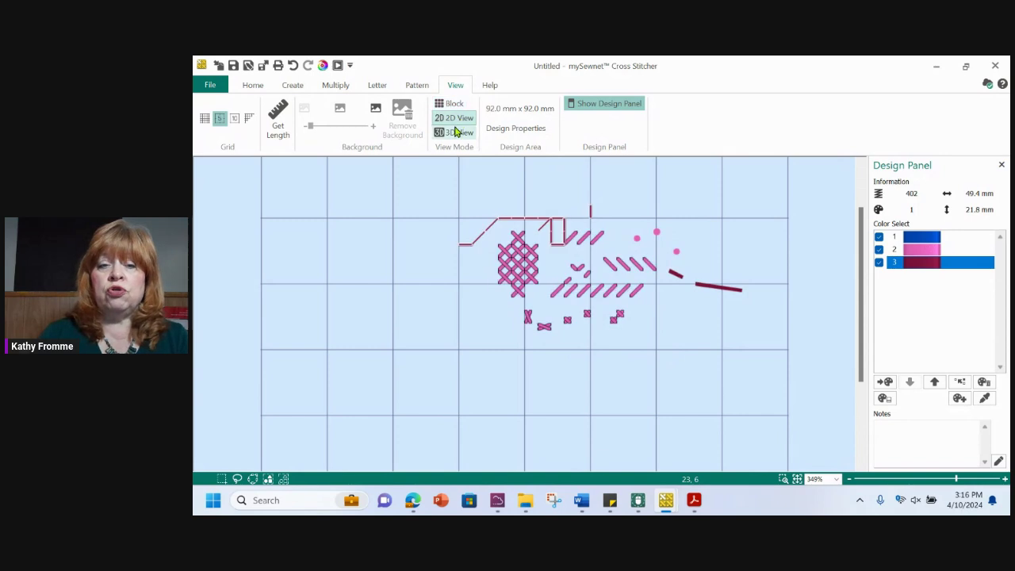
{"action": "left_click", "coordinate": [455, 134]}
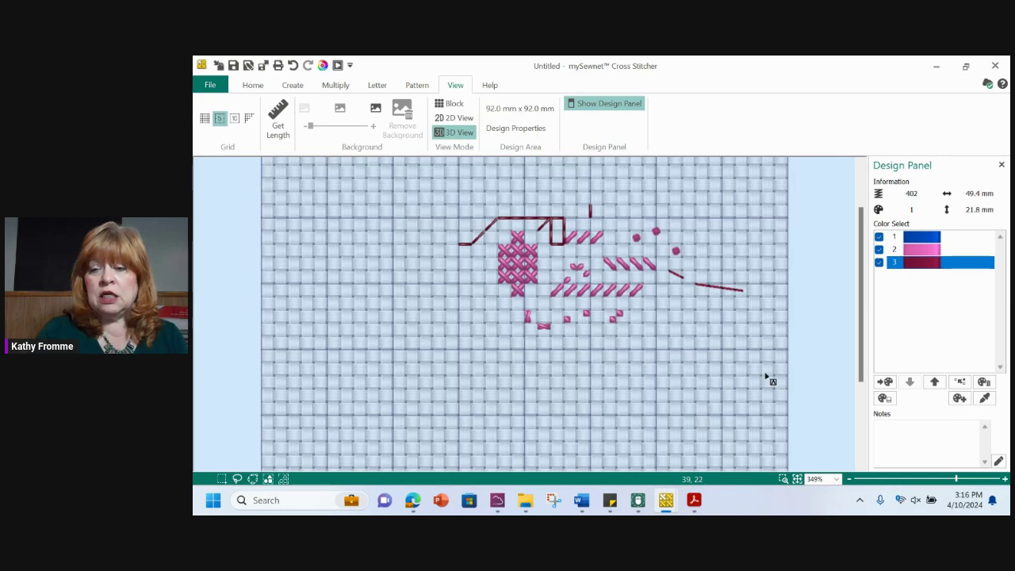
{"action": "left_click", "coordinate": [797, 479]}
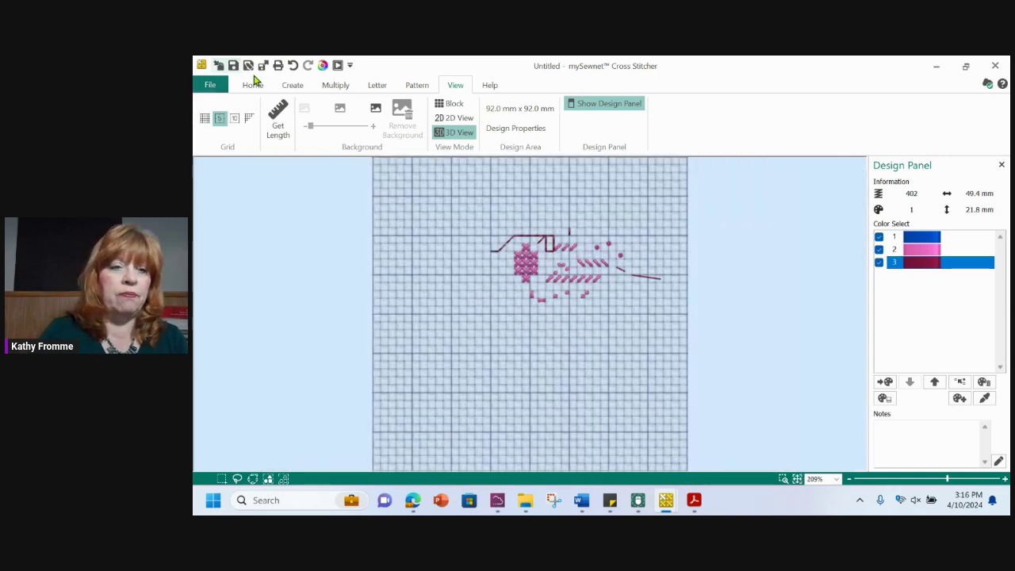
- Select all visible stitches in the practice design and delete them
{"action": "left_click", "coordinate": [253, 84]}
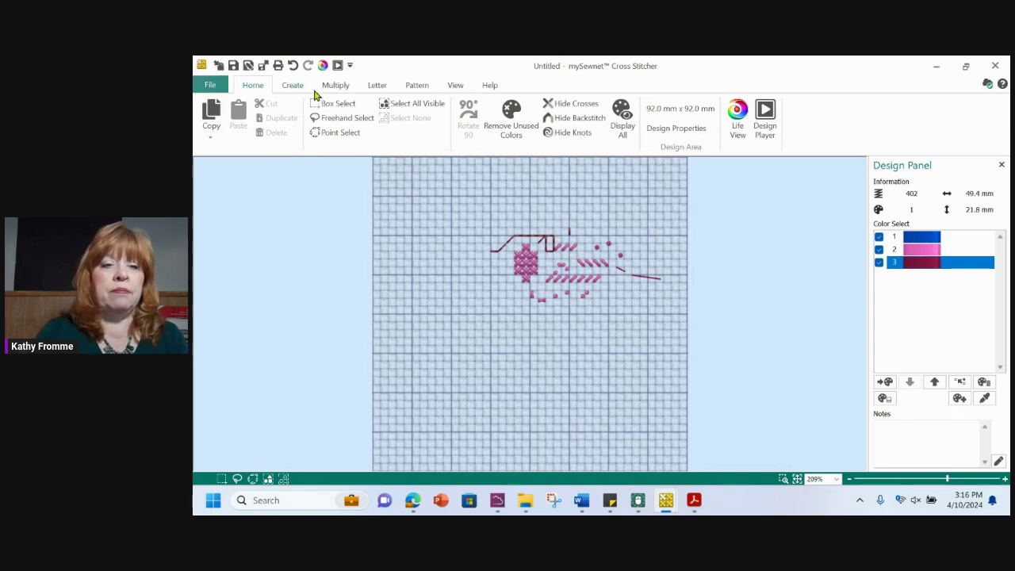
{"action": "left_click", "coordinate": [406, 108]}
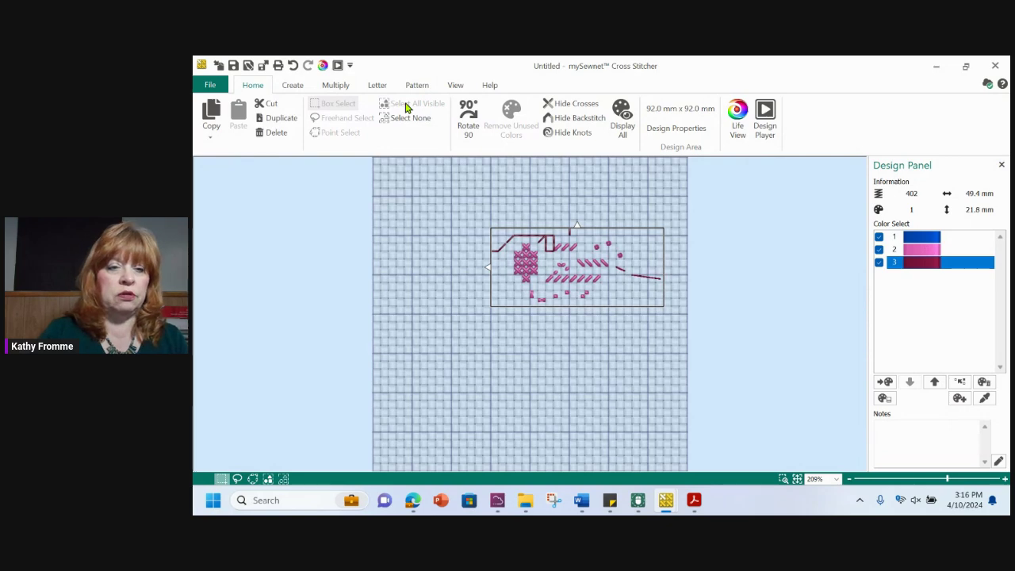
{"action": "left_click", "coordinate": [274, 133]}
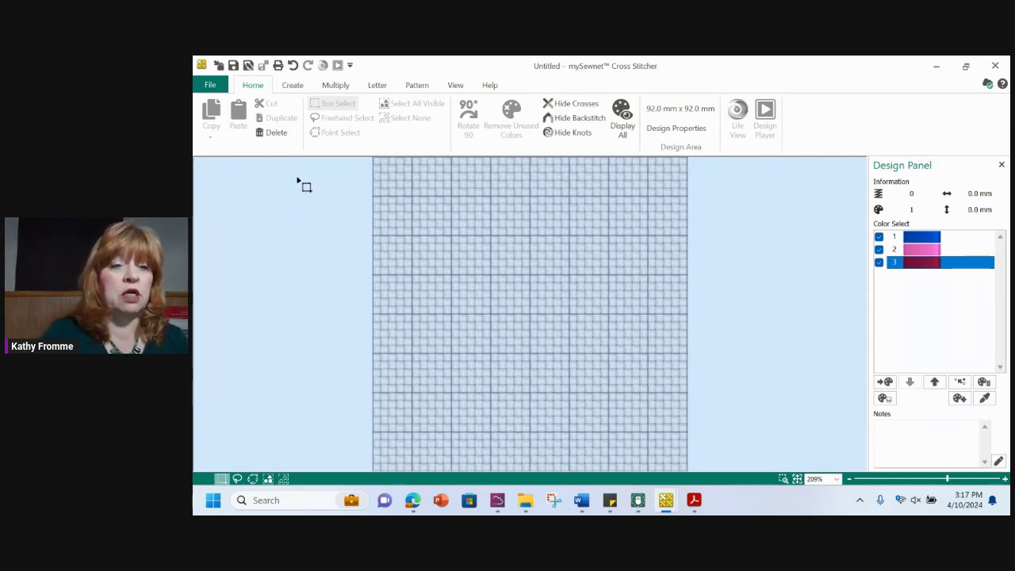
- Open a new window and start the Cross Stitch Design Wizard with the Create QuickCross Design option
{"action": "left_click", "coordinate": [210, 86]}
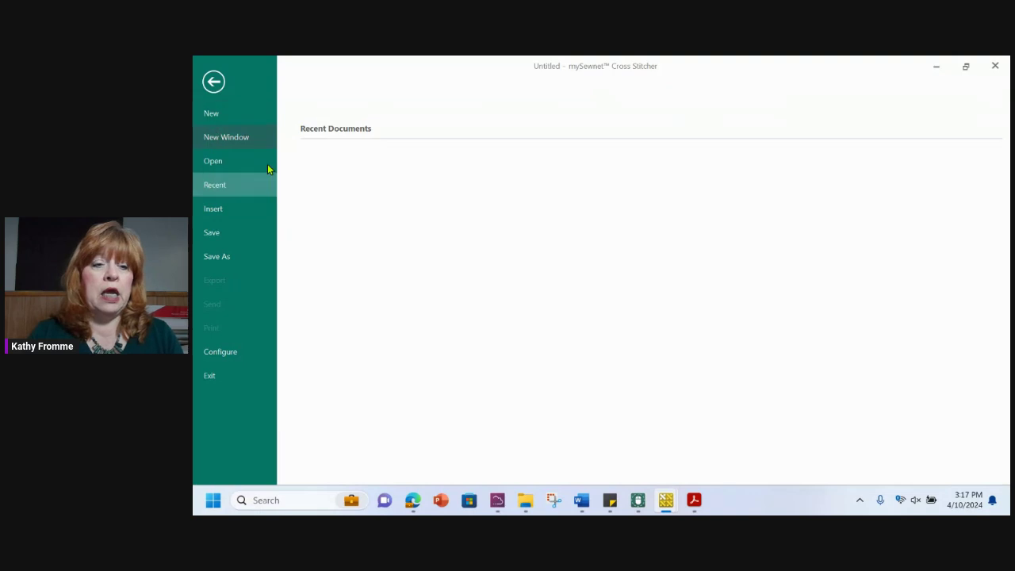
{"action": "left_click", "coordinate": [214, 83]}
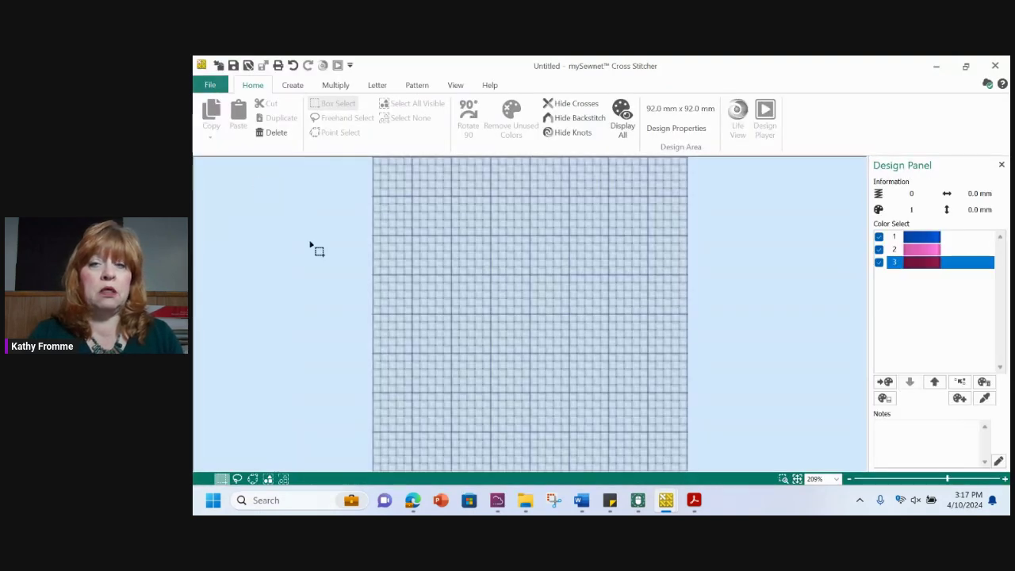
{"action": "left_click", "coordinate": [211, 85]}
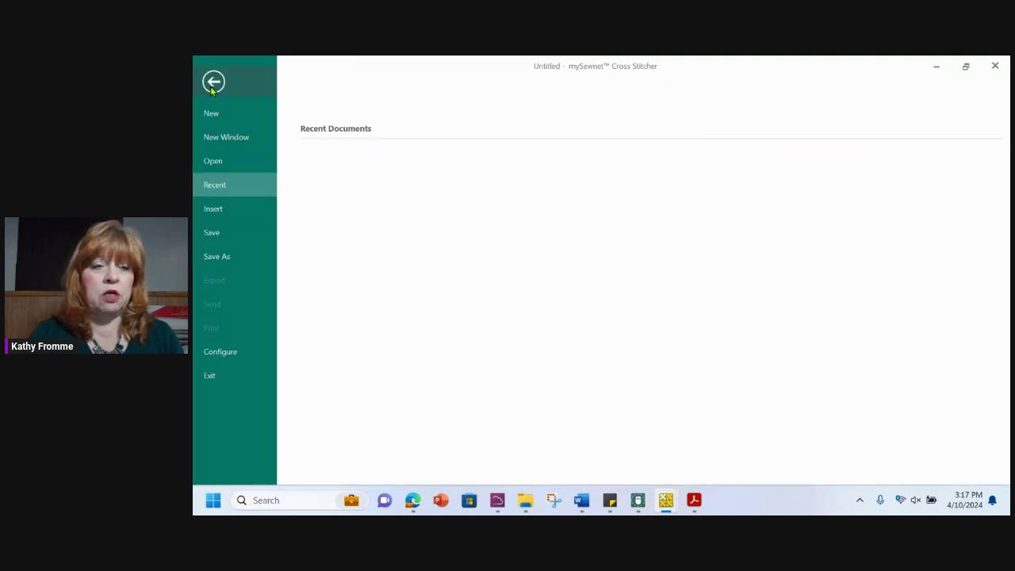
{"action": "left_click", "coordinate": [226, 136]}
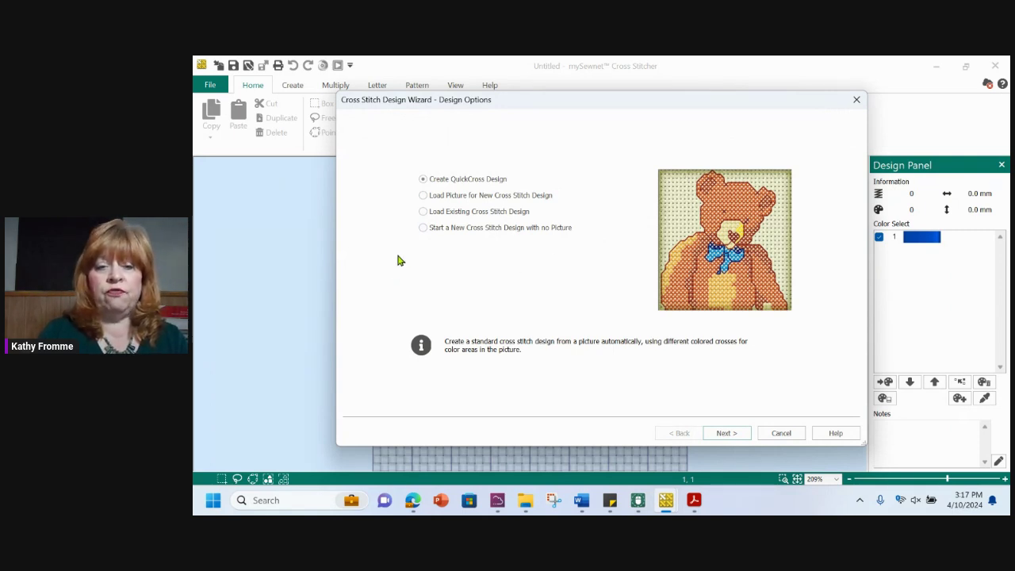
{"action": "left_click", "coordinate": [432, 198]}
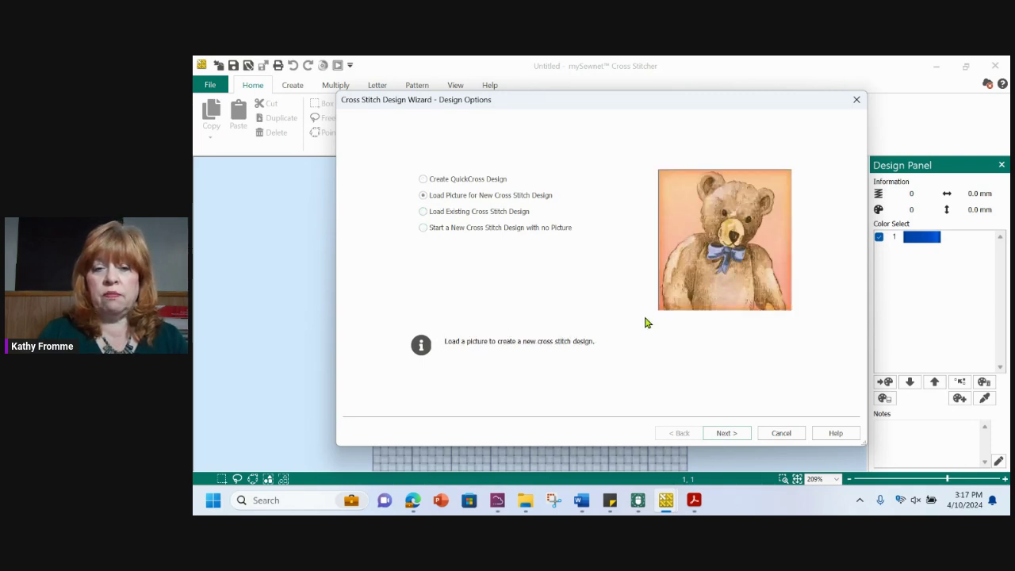
{"action": "left_click", "coordinate": [423, 179]}
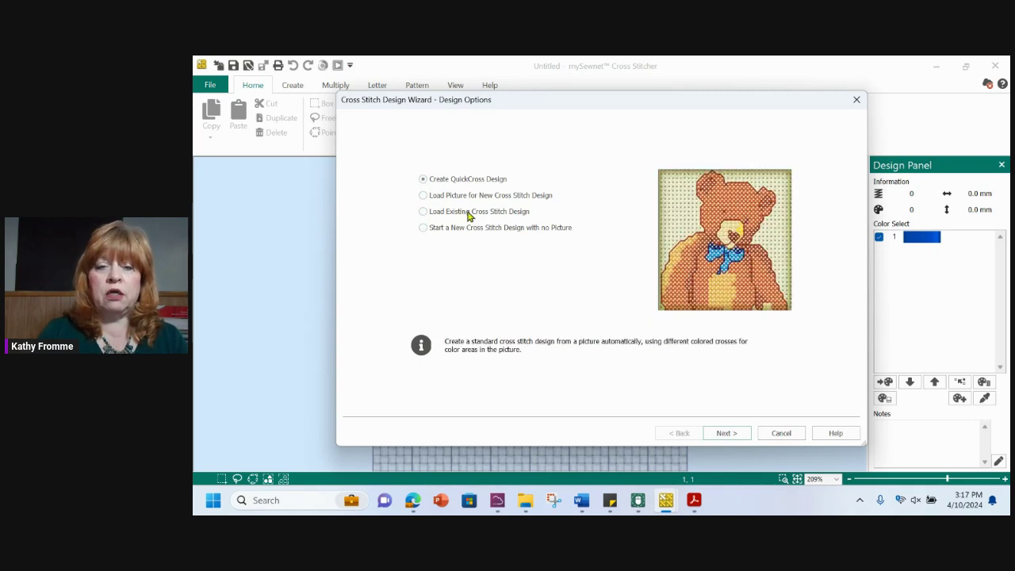
{"action": "left_click", "coordinate": [725, 434]}
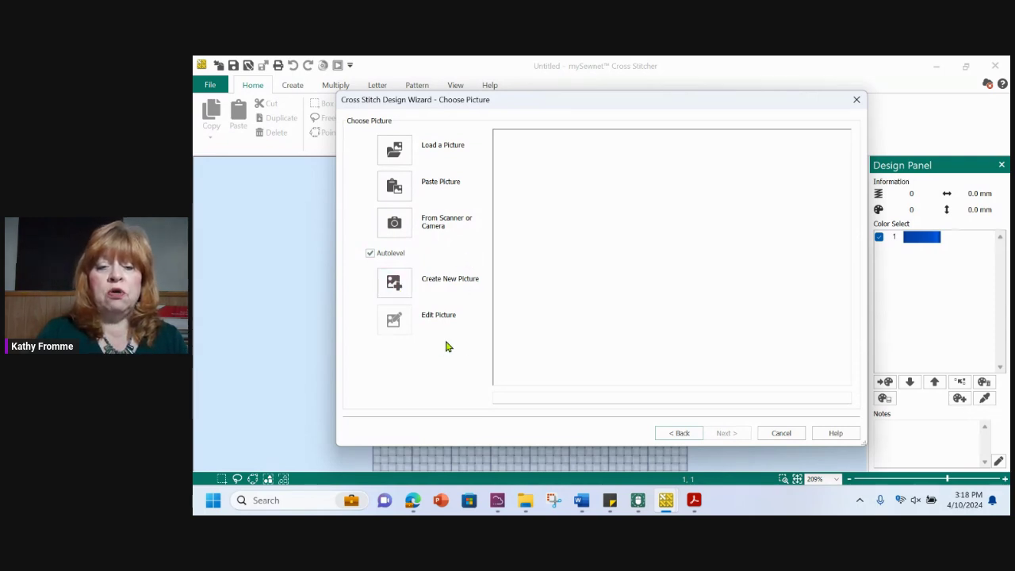
- Load the robin picture Birds1.png from the mySewnetSamples_120 Embroidery\Pics folder as the design's source picture
{"action": "left_click", "coordinate": [401, 149]}
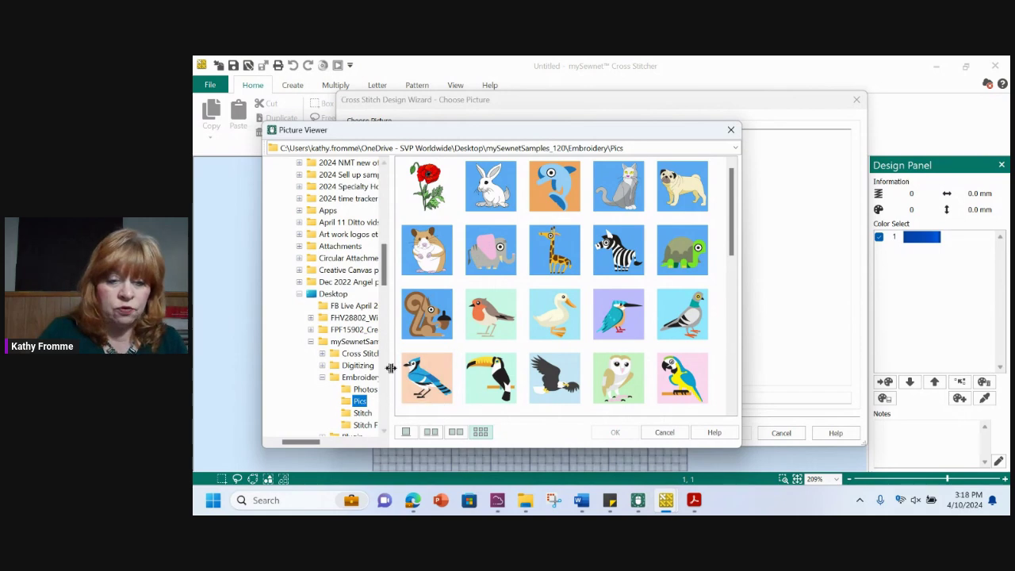
{"action": "left_click_drag", "start_coordinate": [391, 362], "coordinate": [438, 370]}
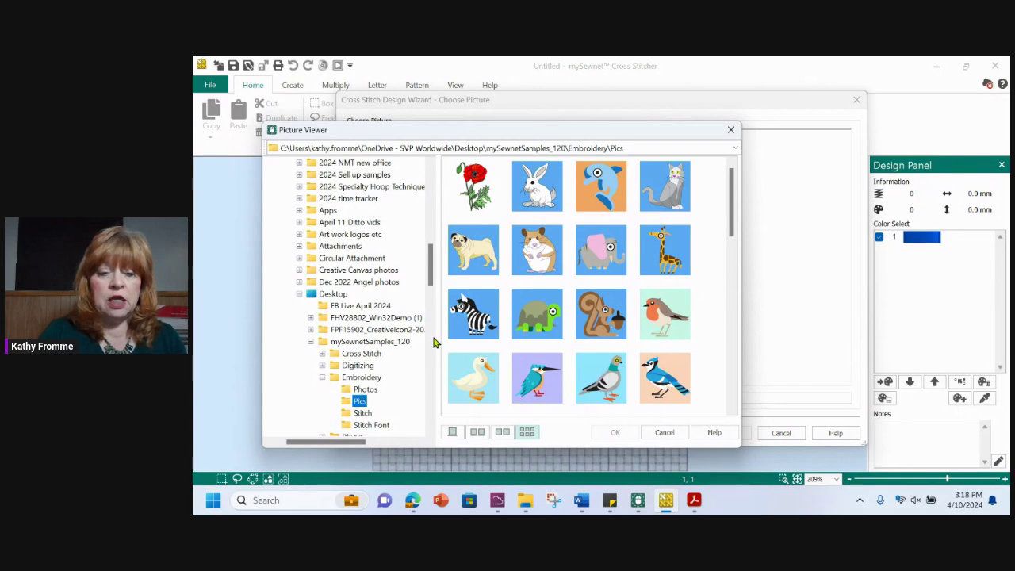
{"action": "scroll", "coordinate": [428, 282], "scroll_direction": "down", "scroll_amount": 4}
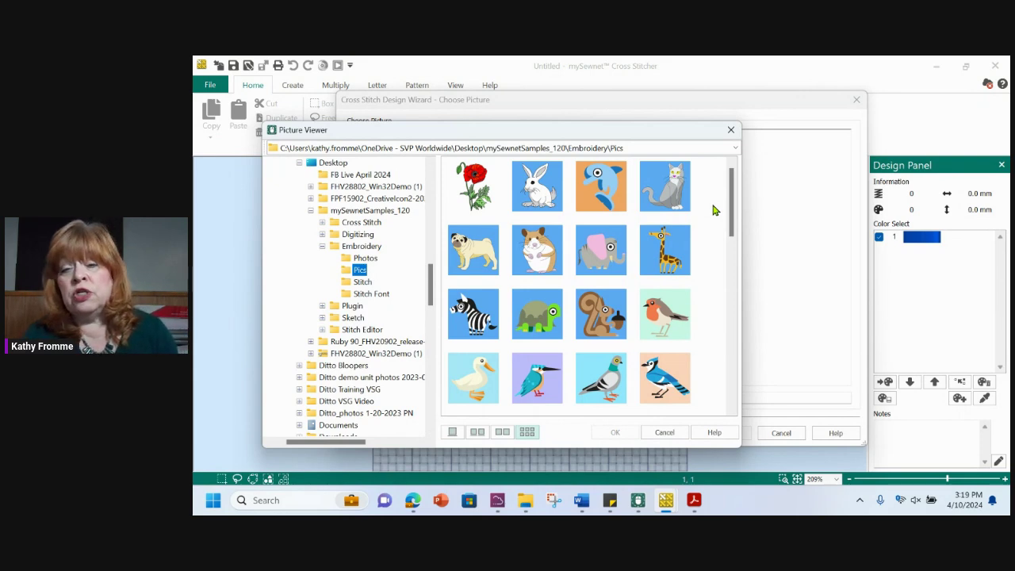
{"action": "left_click_drag", "start_coordinate": [734, 208], "coordinate": [728, 240]}
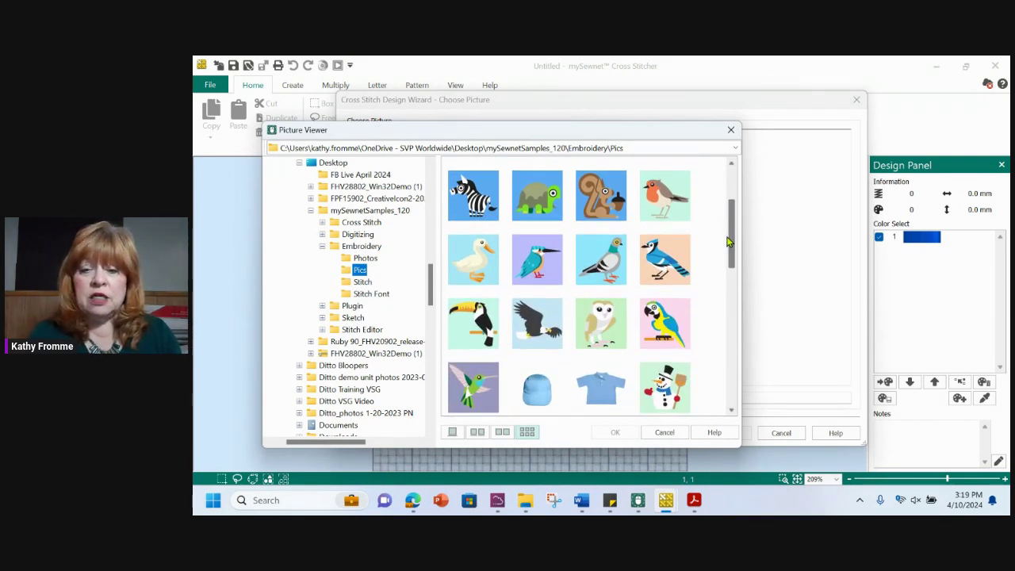
{"action": "left_click_drag", "start_coordinate": [728, 241], "coordinate": [727, 226]}
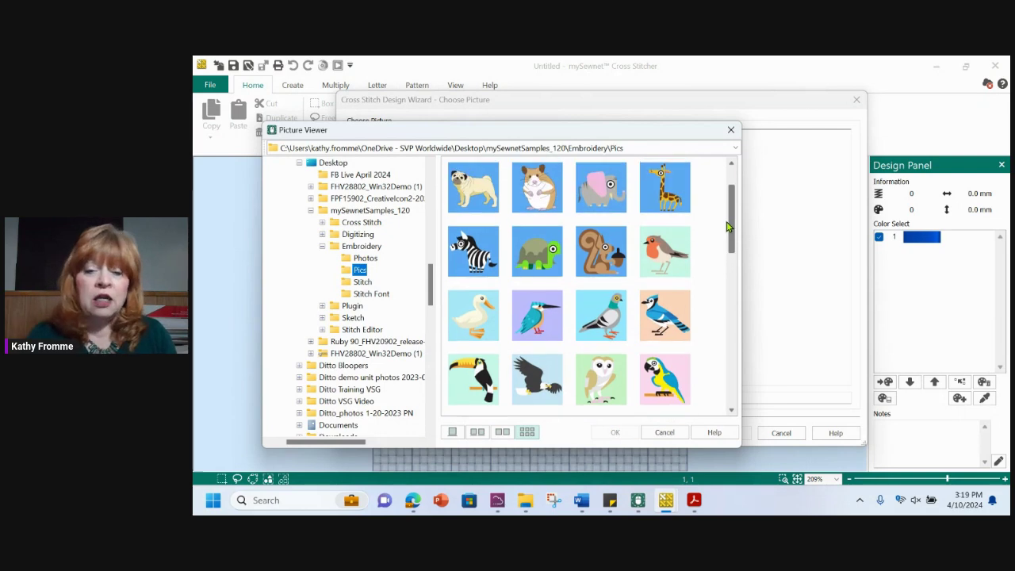
{"action": "left_click", "coordinate": [657, 253]}
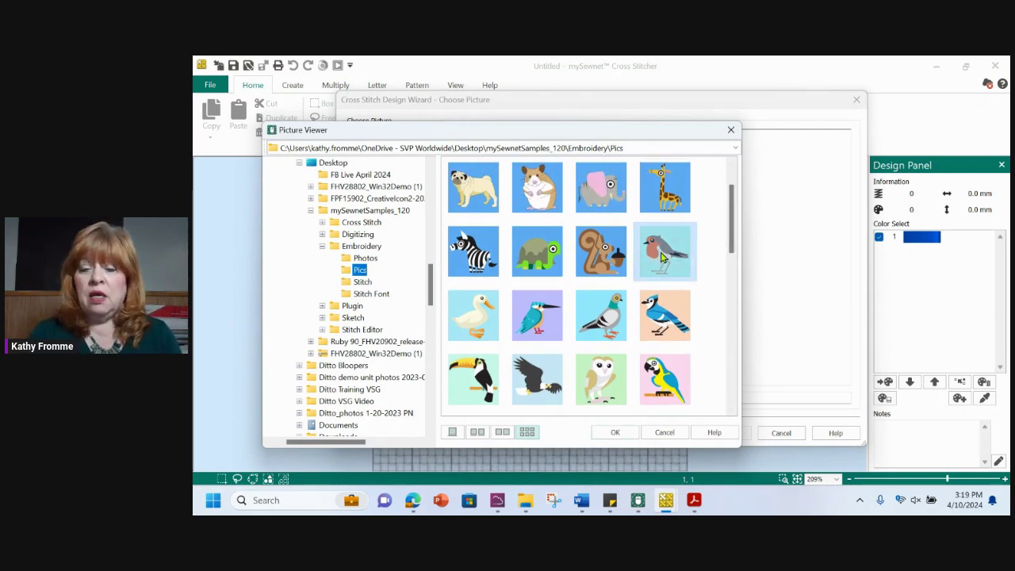
{"action": "left_click", "coordinate": [615, 435]}
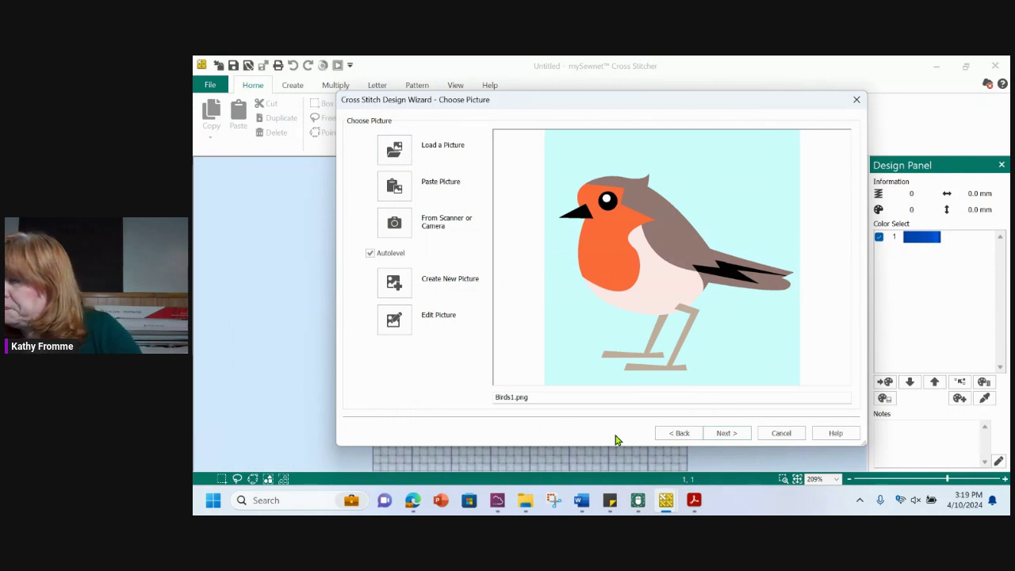
- Crop the robin picture closer to the bird, trimming the background above its head and slightly below its feet
{"action": "left_click", "coordinate": [725, 434]}
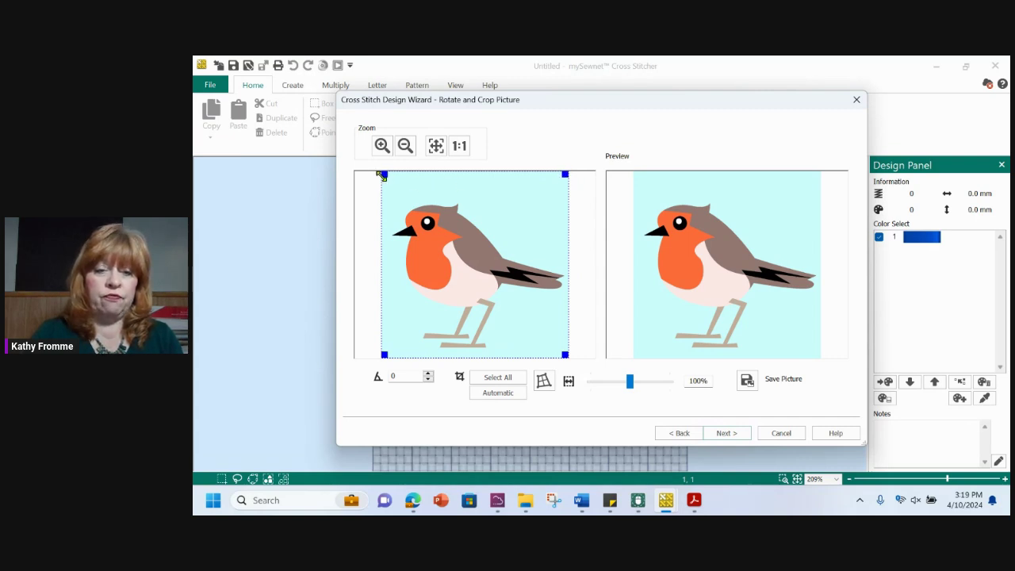
{"action": "left_click_drag", "start_coordinate": [383, 175], "coordinate": [384, 200]}
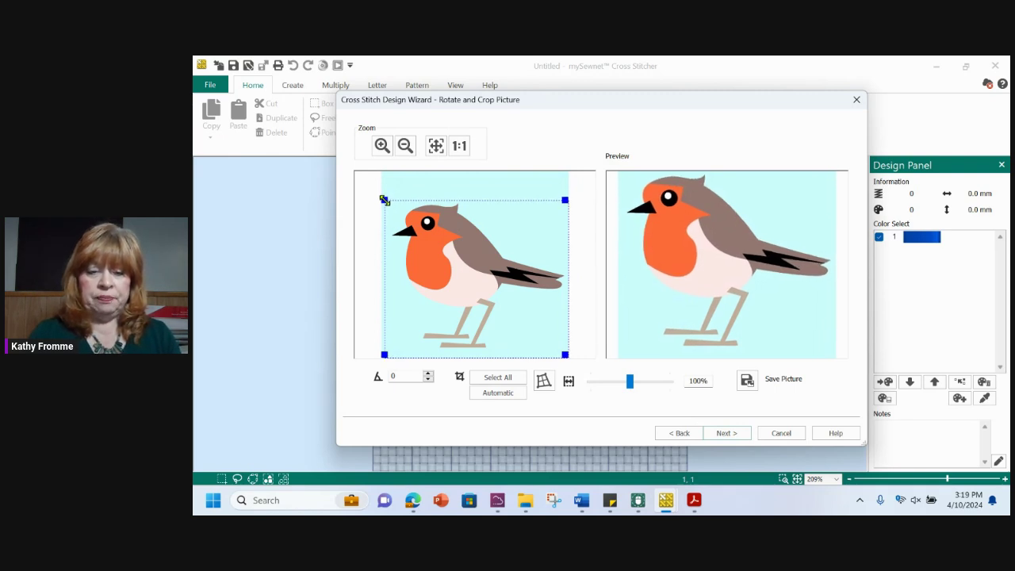
{"action": "left_click_drag", "start_coordinate": [385, 356], "coordinate": [384, 351]}
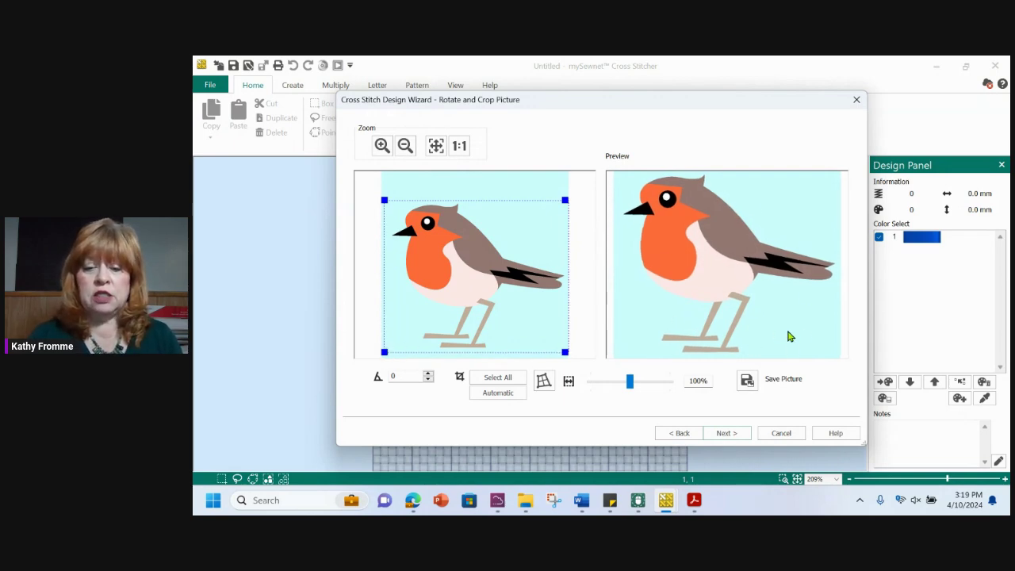
{"action": "left_click", "coordinate": [542, 383]}
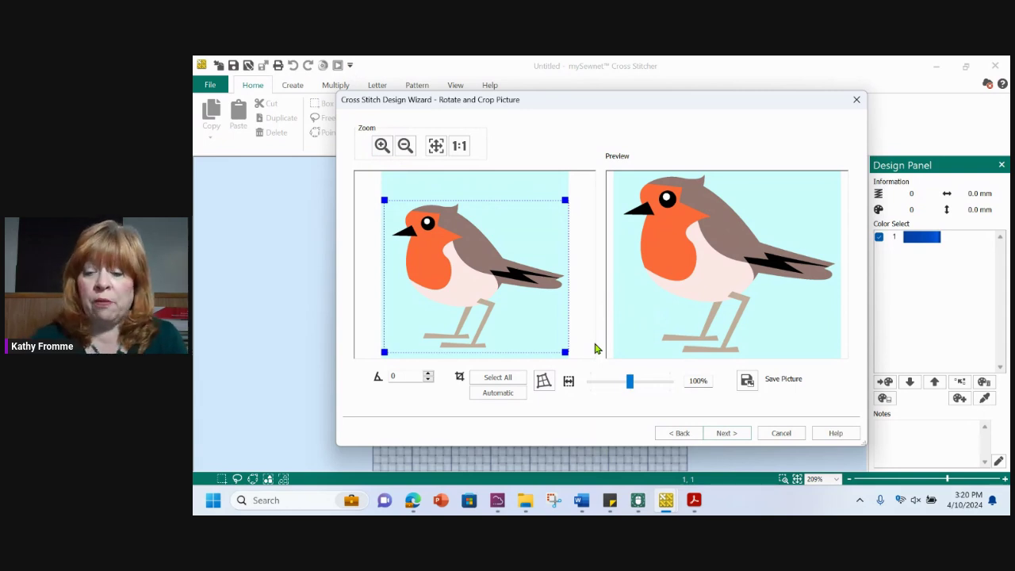
{"action": "left_click", "coordinate": [727, 433]}
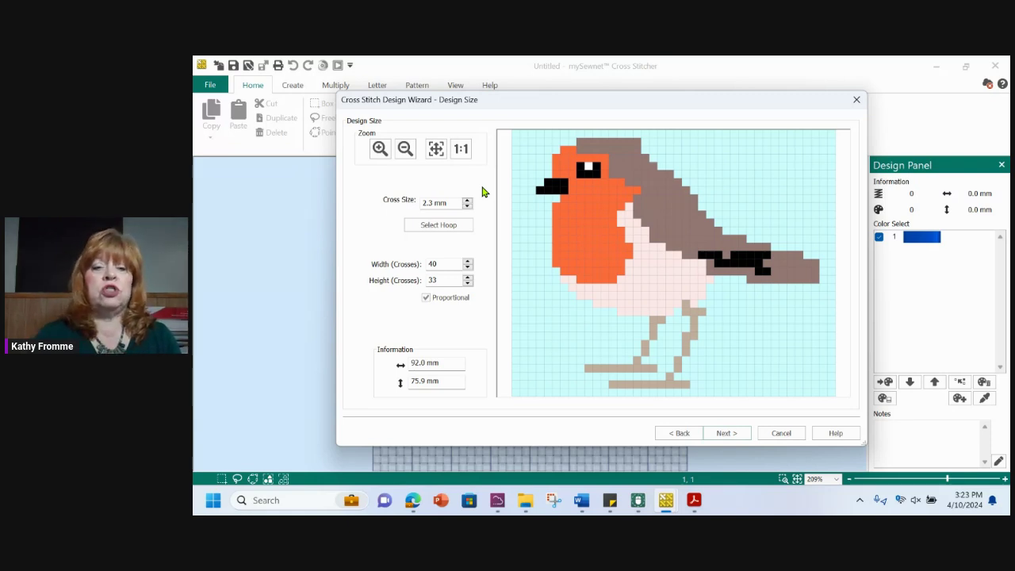
- Accept the 2.3 mm cross size, 40 by 33 crosses and the seven Robison-Anton Rayon 40 threads, and generate the QuickCross design
{"action": "left_click", "coordinate": [446, 203]}
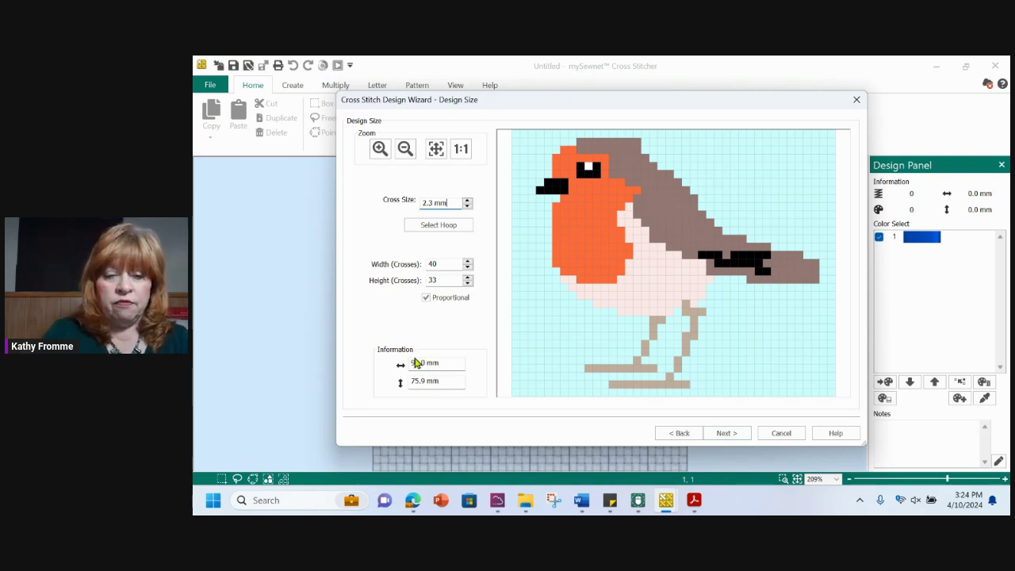
{"action": "left_click", "coordinate": [447, 364]}
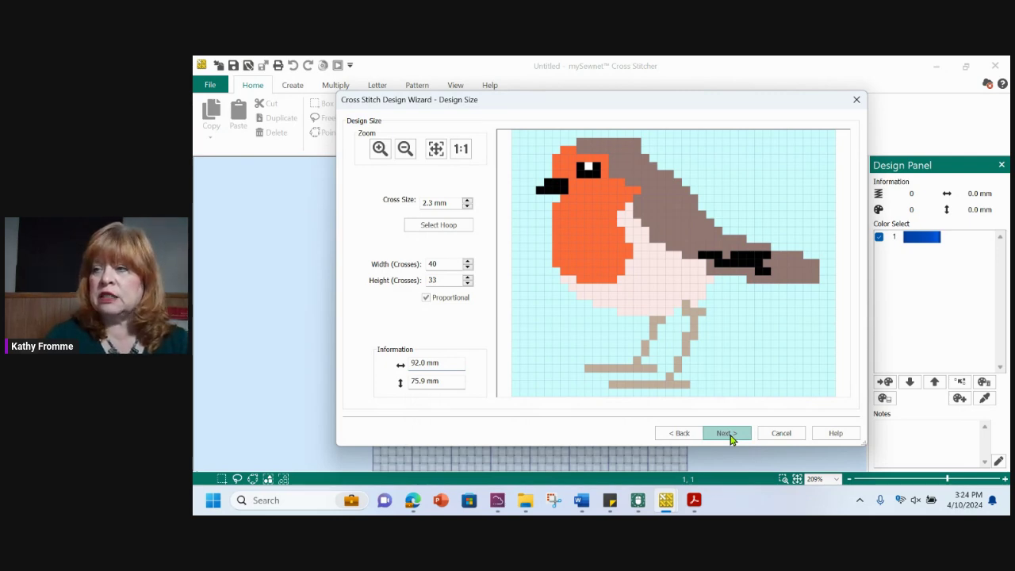
{"action": "left_click", "coordinate": [728, 433]}
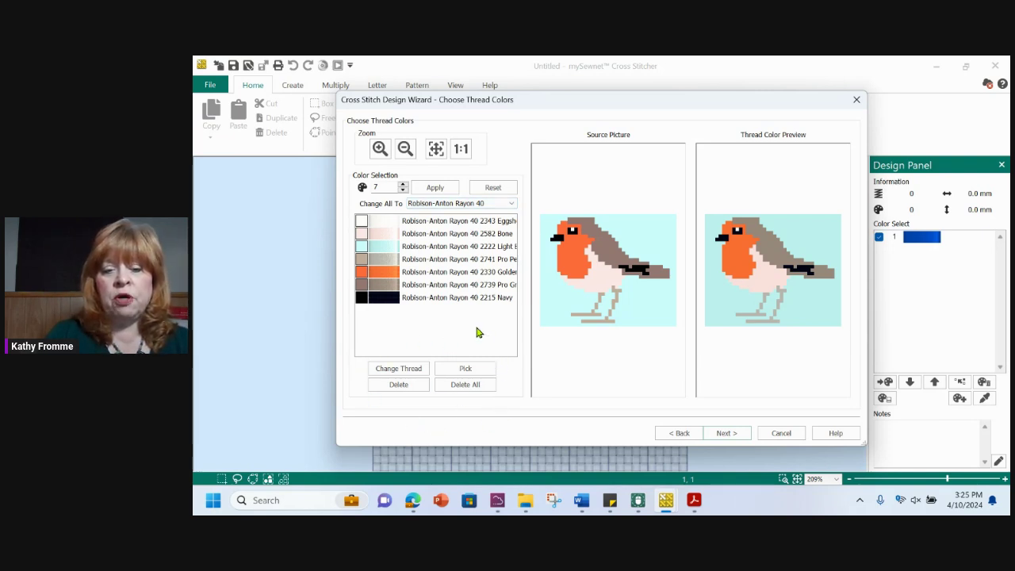
{"action": "left_click", "coordinate": [726, 434]}
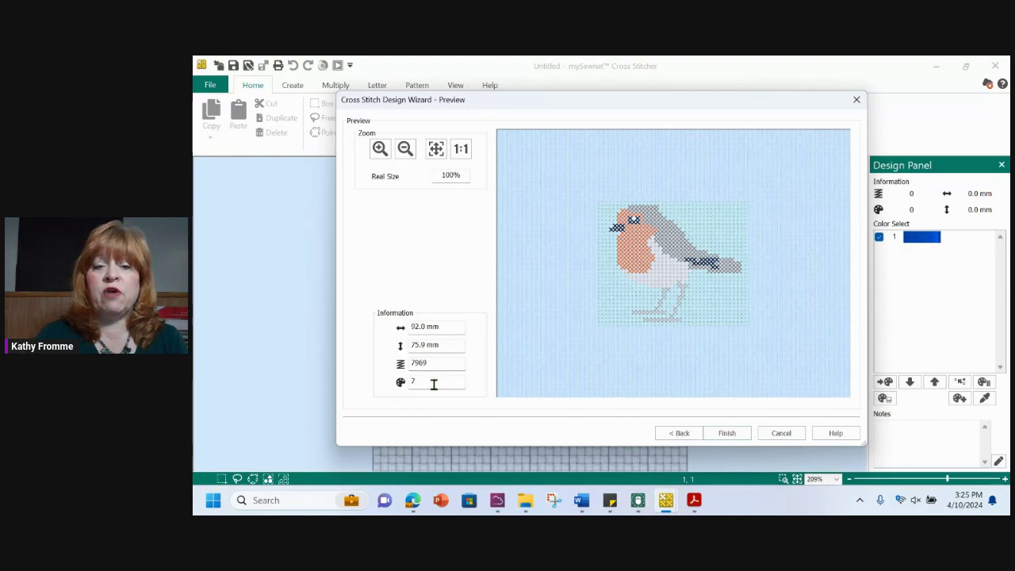
{"action": "left_click", "coordinate": [729, 434]}
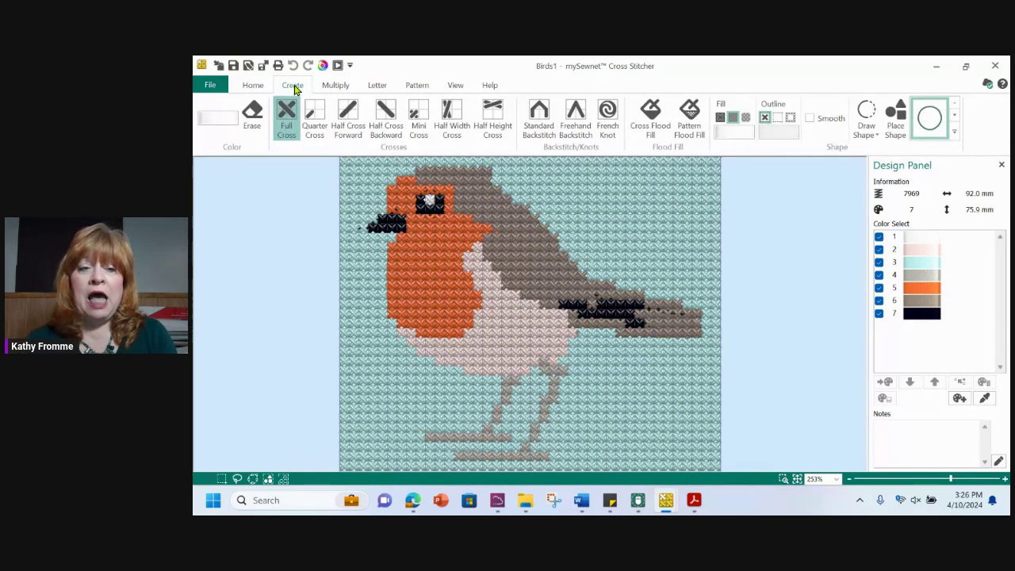
- Erase the turquoise background crosses around the robin with a Cross Flood Fill, and switch back to placing Full Crosses
{"action": "left_click", "coordinate": [253, 114]}
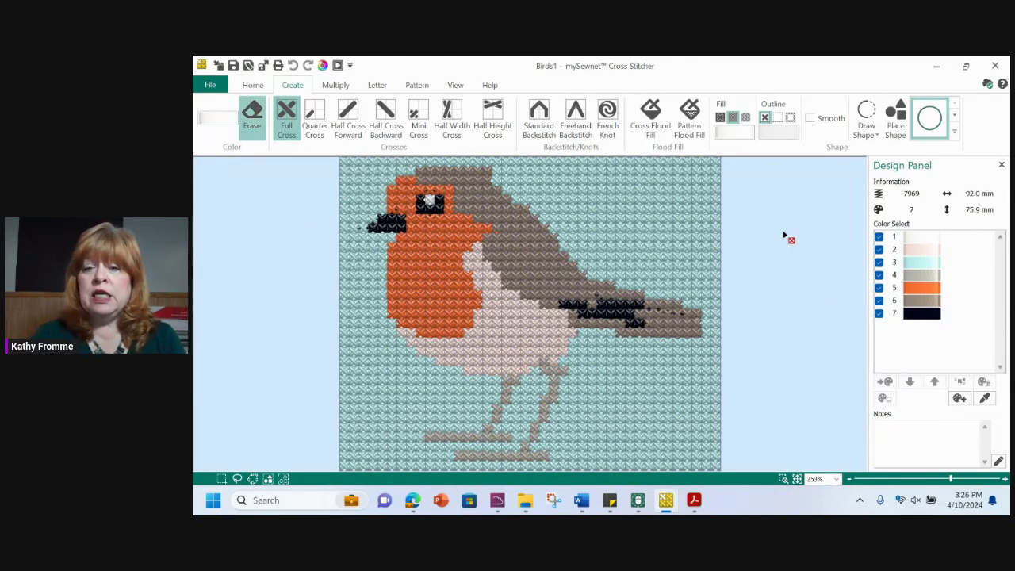
{"action": "left_click", "coordinate": [656, 131]}
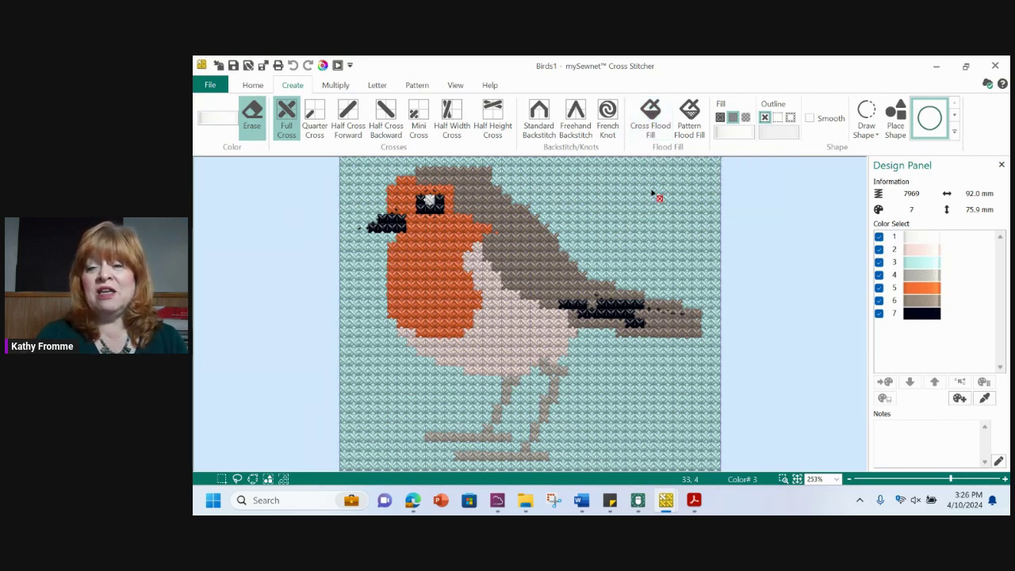
{"action": "left_click", "coordinate": [653, 120]}
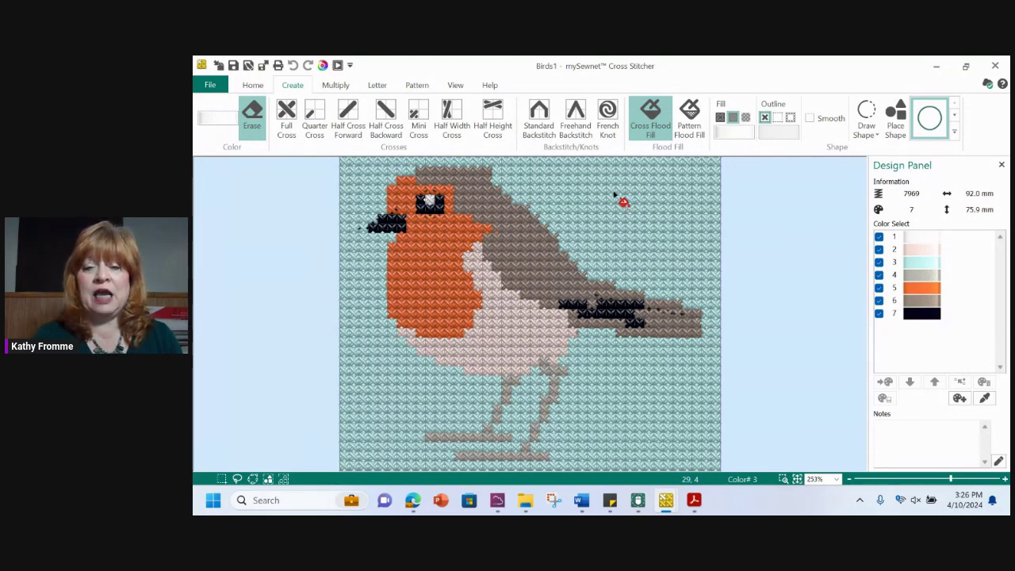
{"action": "left_click", "coordinate": [613, 193]}
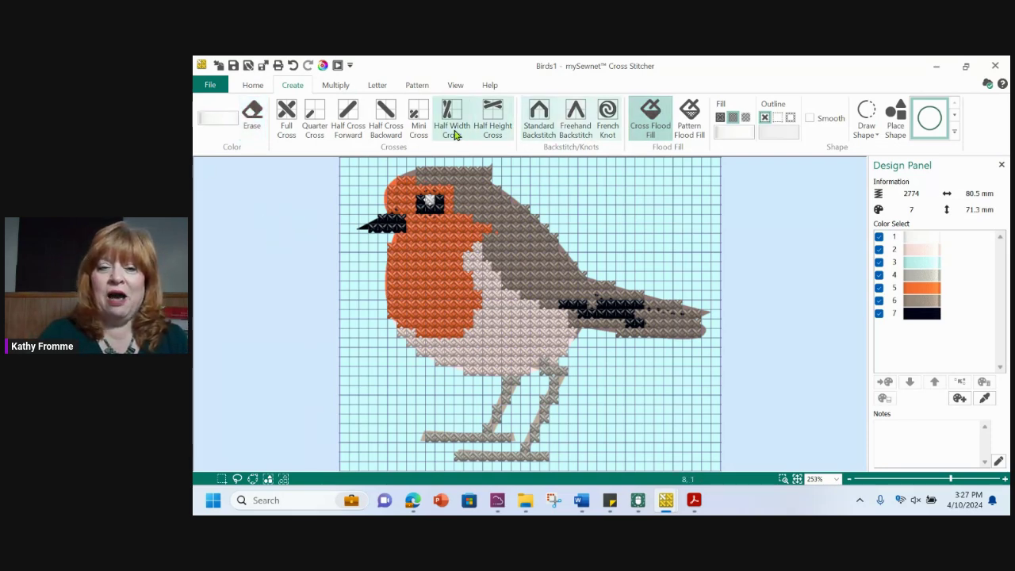
{"action": "left_click", "coordinate": [289, 111]}
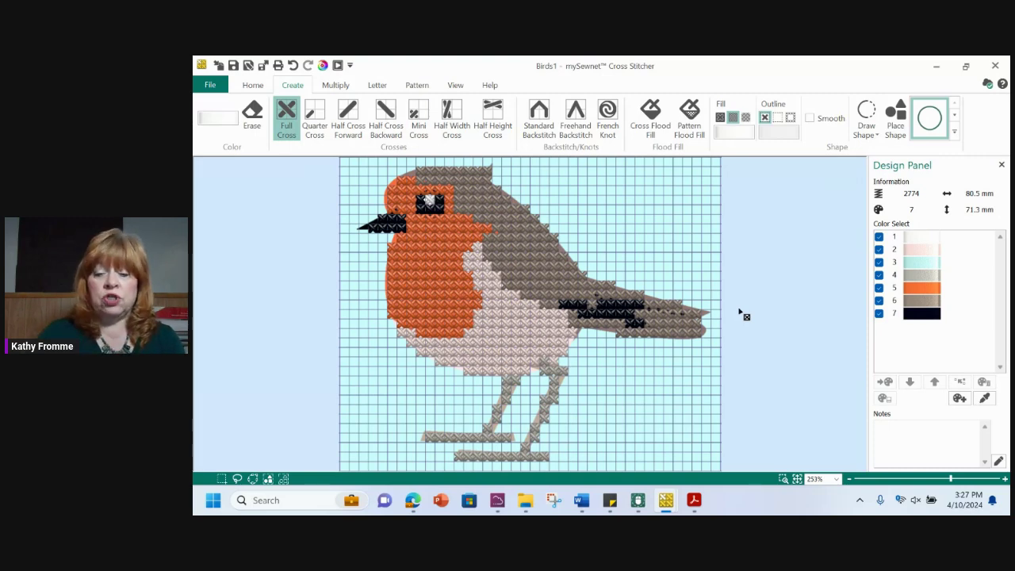
- Switch to mySewnet Embroidery and open the import thread settings in its Configure dialog
{"action": "mouse_move", "coordinate": [638, 504]}
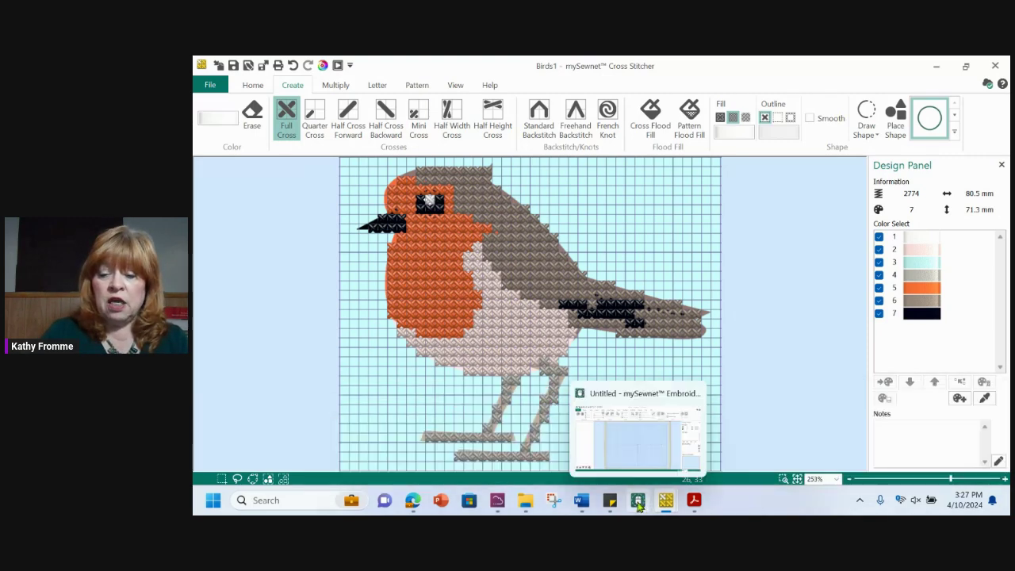
{"action": "left_click", "coordinate": [642, 455]}
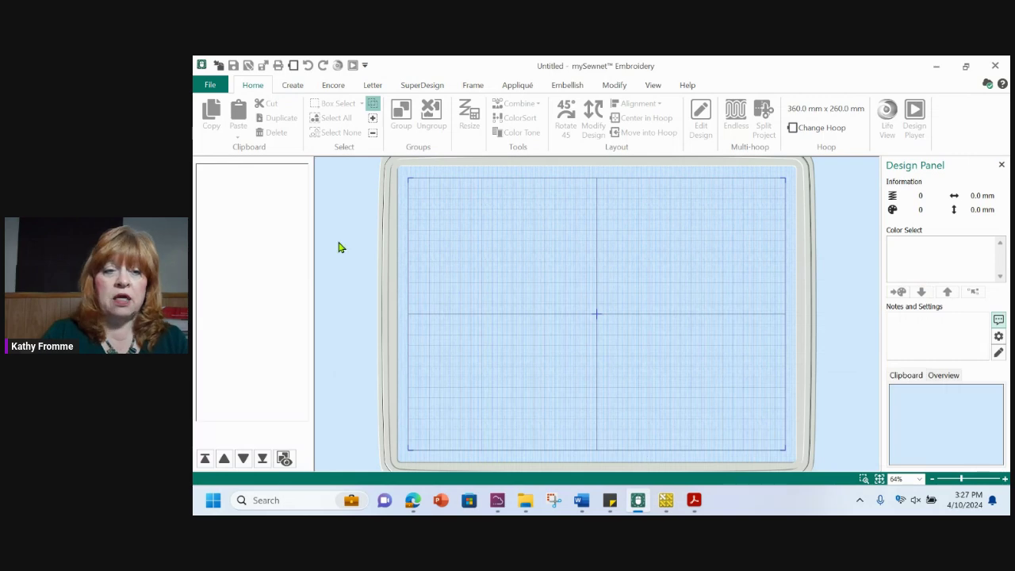
{"action": "left_click", "coordinate": [214, 88]}
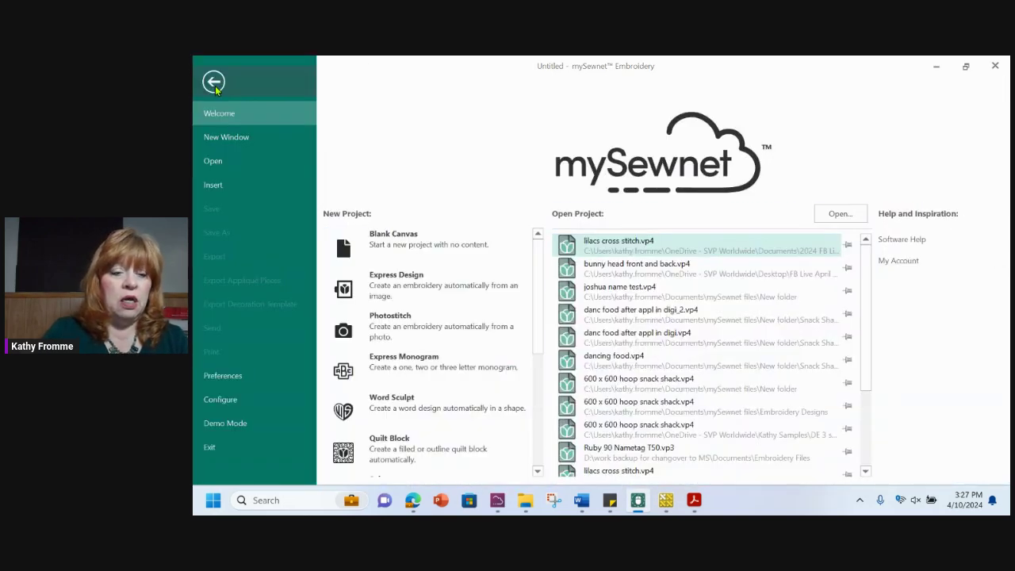
{"action": "left_click", "coordinate": [219, 399]}
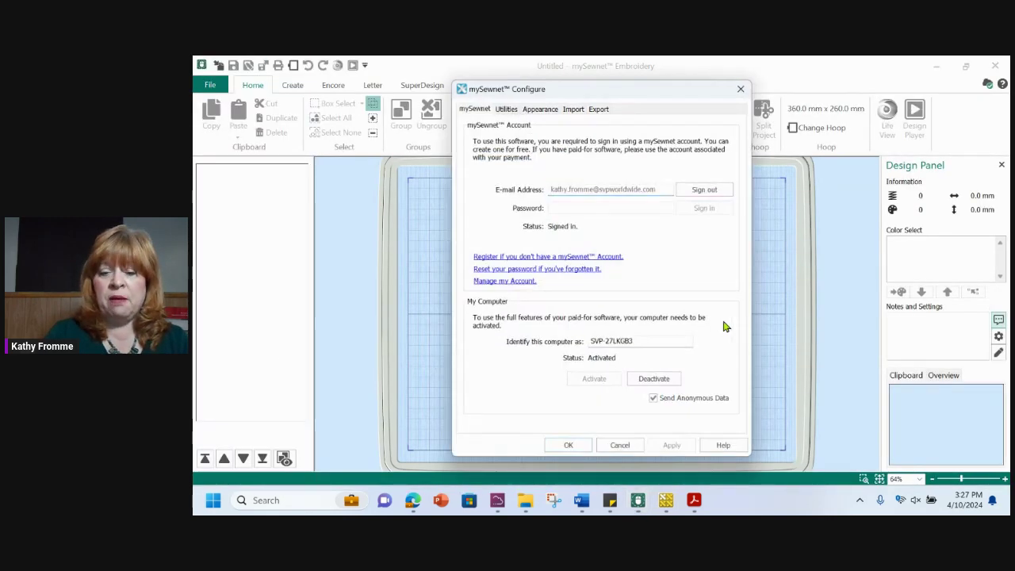
{"action": "left_click", "coordinate": [574, 111]}
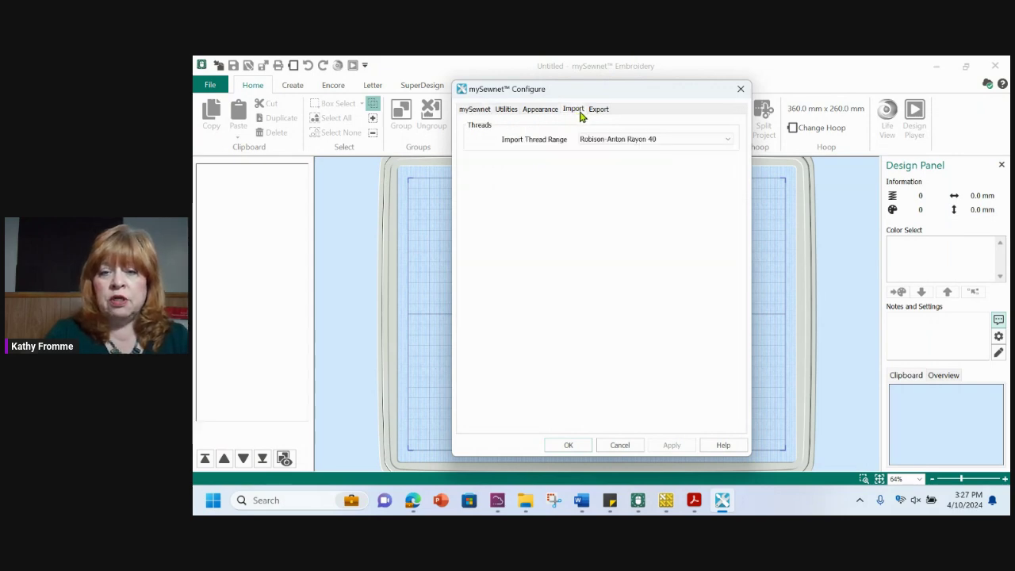
- Review the import thread range choices, keep Robison-Anton Rayon 40, cancel Configure and return to Cross Stitcher
{"action": "left_click", "coordinate": [729, 141]}
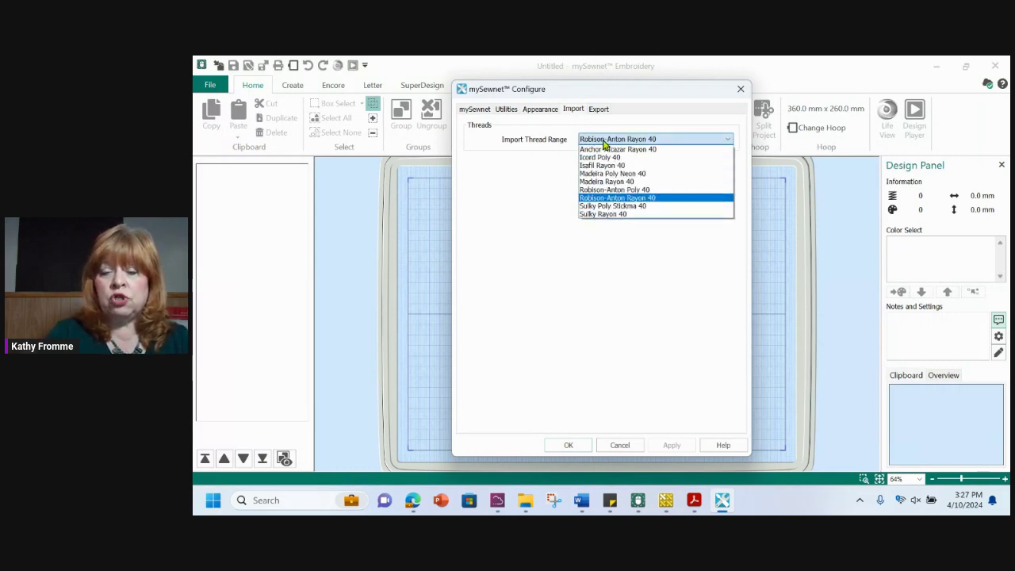
{"action": "left_click", "coordinate": [632, 203]}
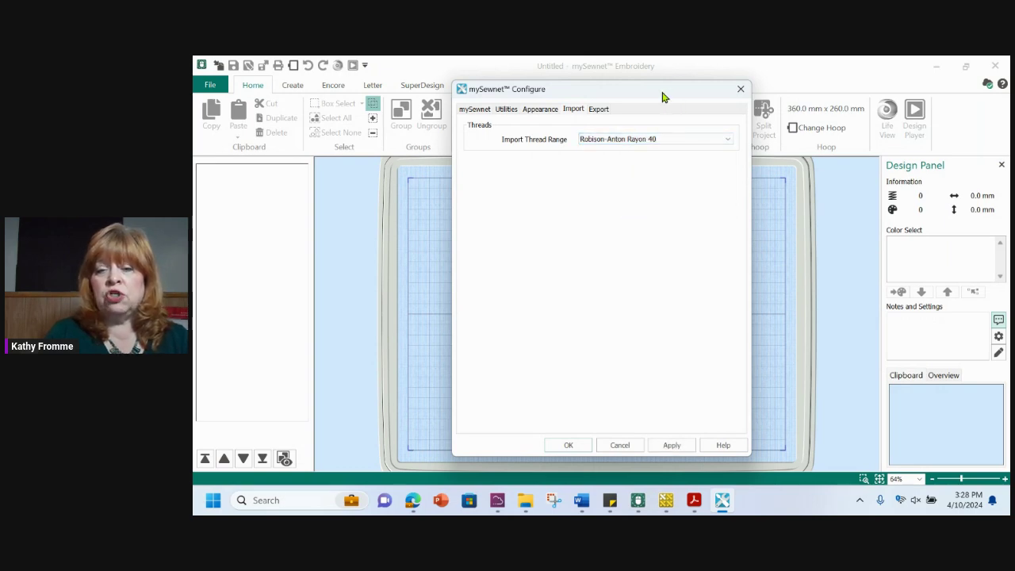
{"action": "left_click", "coordinate": [541, 114]}
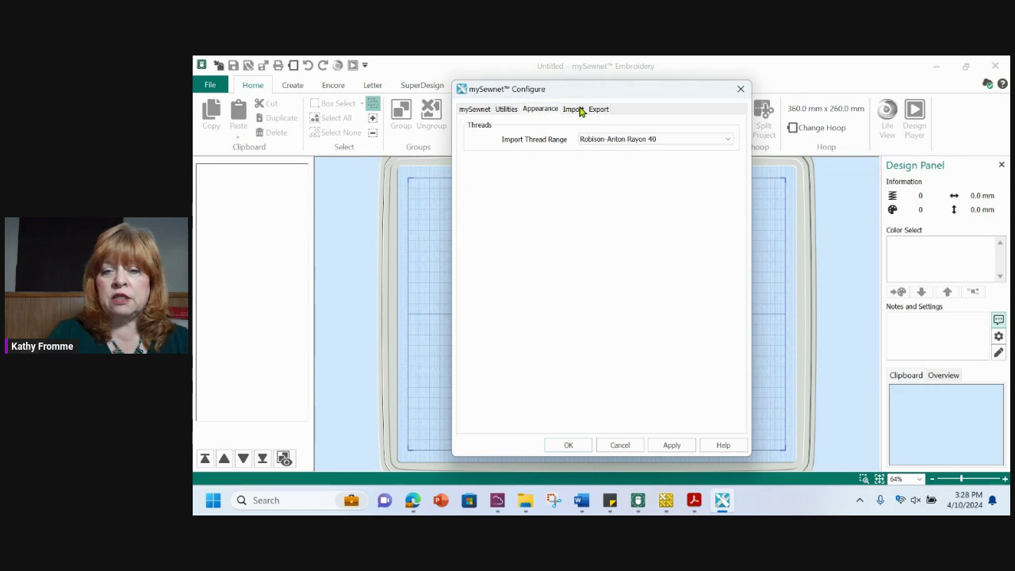
{"action": "left_click", "coordinate": [574, 110]}
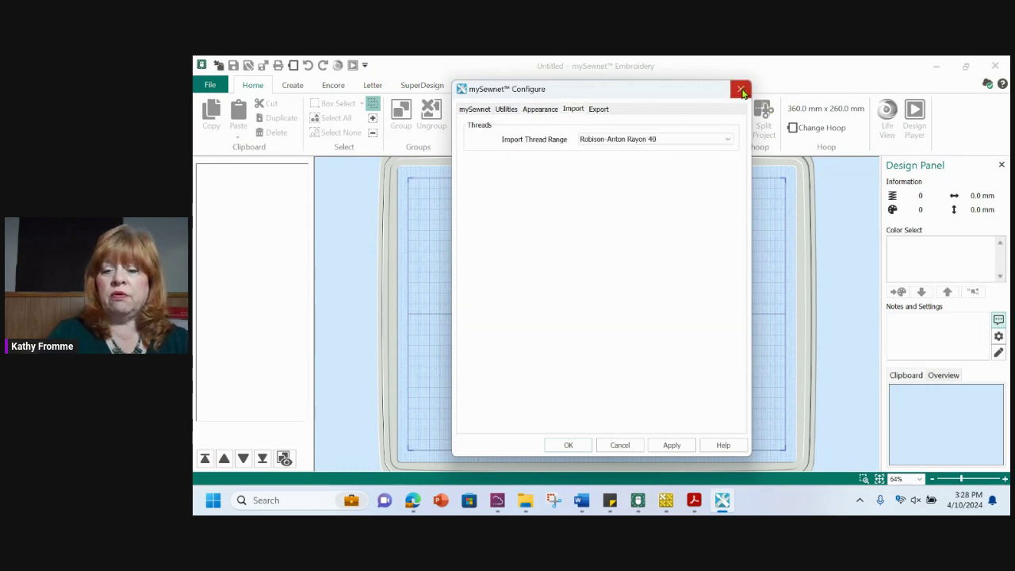
{"action": "left_click", "coordinate": [630, 444]}
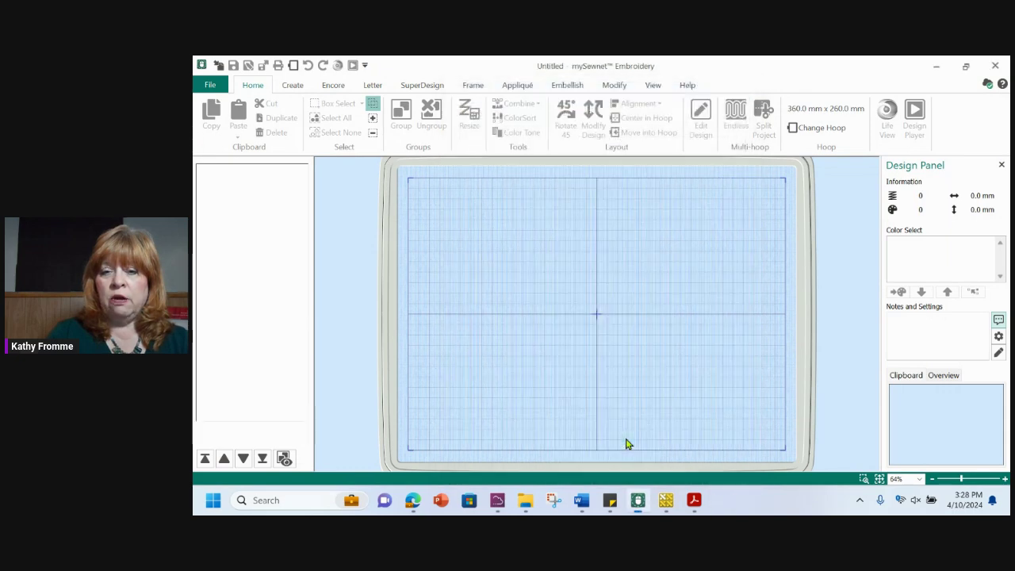
{"action": "left_click", "coordinate": [935, 67]}
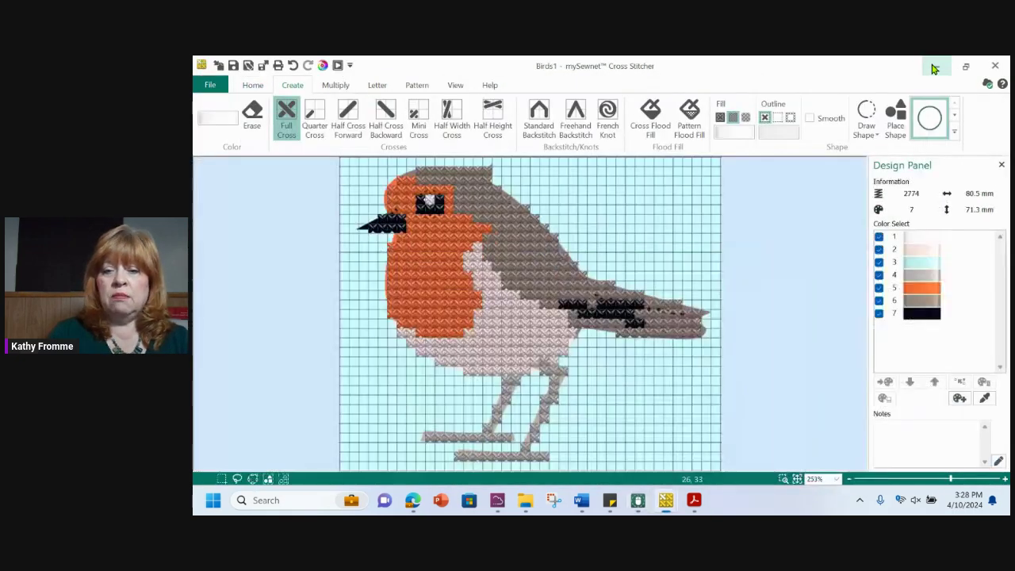
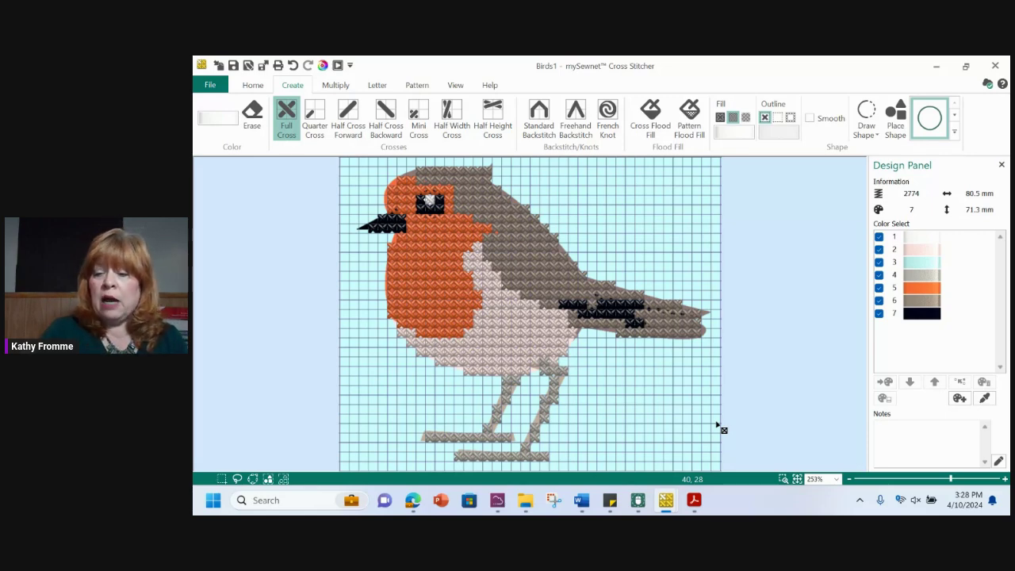
- Zoom in on the robin's legs and fade the background picture to roughly a third of its strength
{"action": "left_click", "coordinate": [782, 480]}
{"action": "left_click_drag", "start_coordinate": [539, 355], "coordinate": [607, 453]}
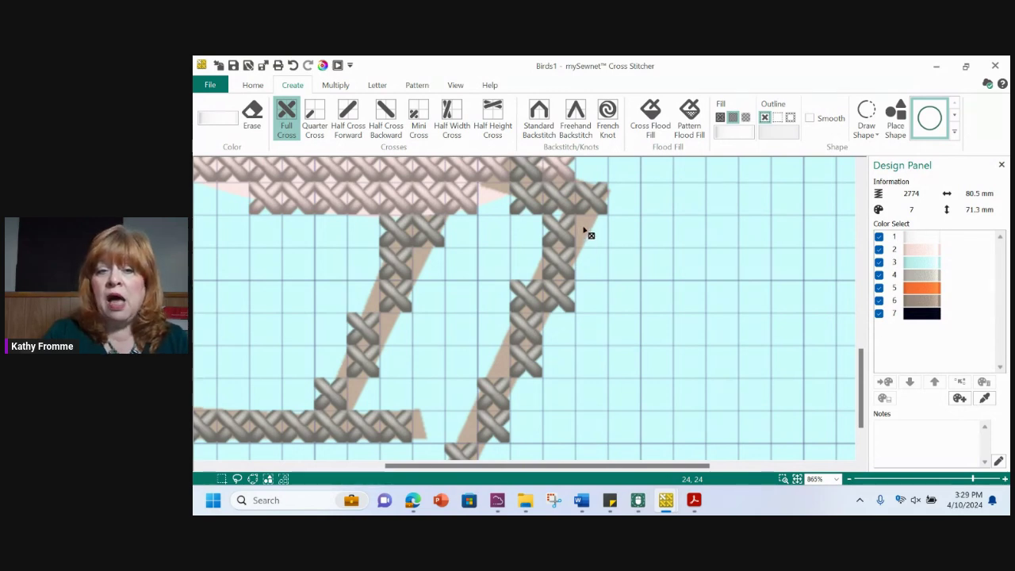
{"action": "left_click", "coordinate": [456, 86]}
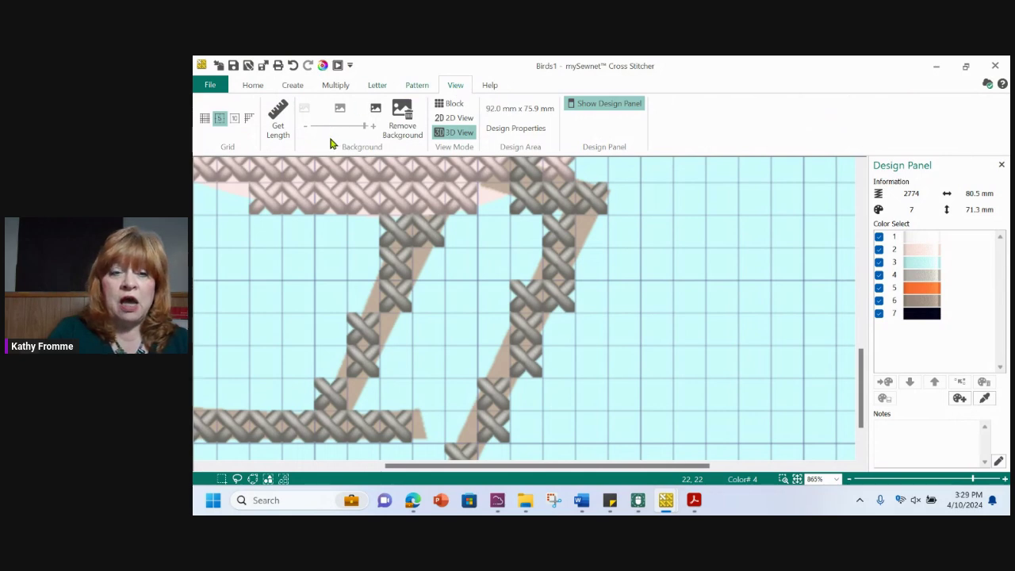
{"action": "mouse_move", "coordinate": [367, 130]}
{"action": "left_mouse_down"}
{"action": "mouse_move", "coordinate": [378, 129]}
{"action": "mouse_move", "coordinate": [356, 128]}
{"action": "left_mouse_up"}
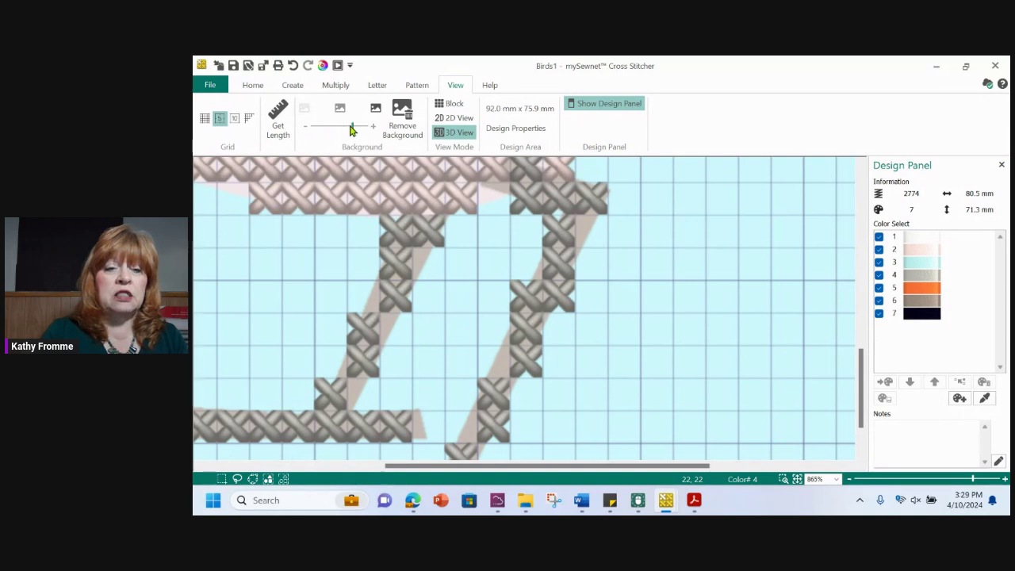
{"action": "left_click_drag", "start_coordinate": [353, 129], "coordinate": [329, 129]}
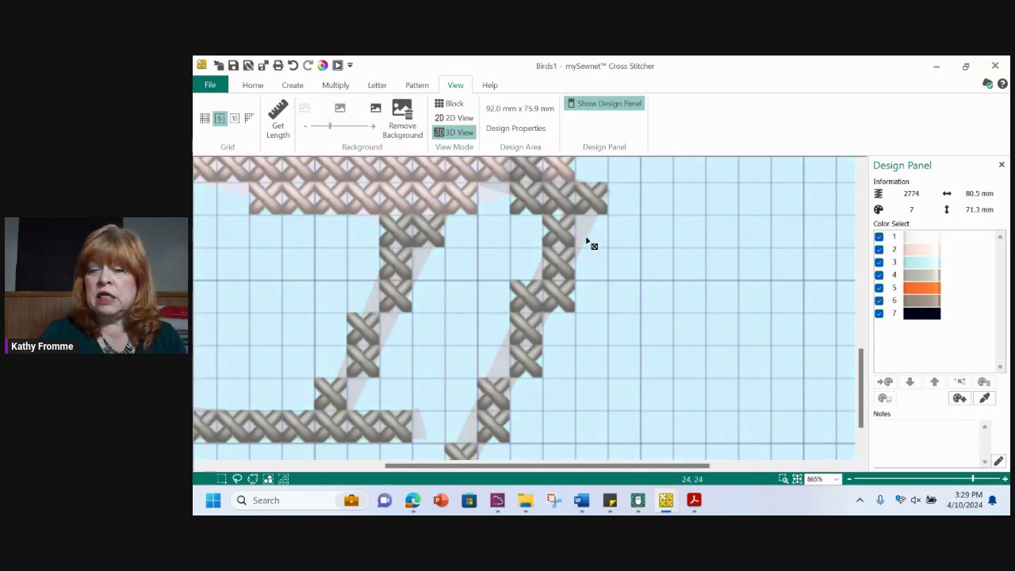
- Place a single full cross in the empty area beside the robin's legs, undo it, and strengthen the background picture again
{"action": "key", "text": "alt+space"}
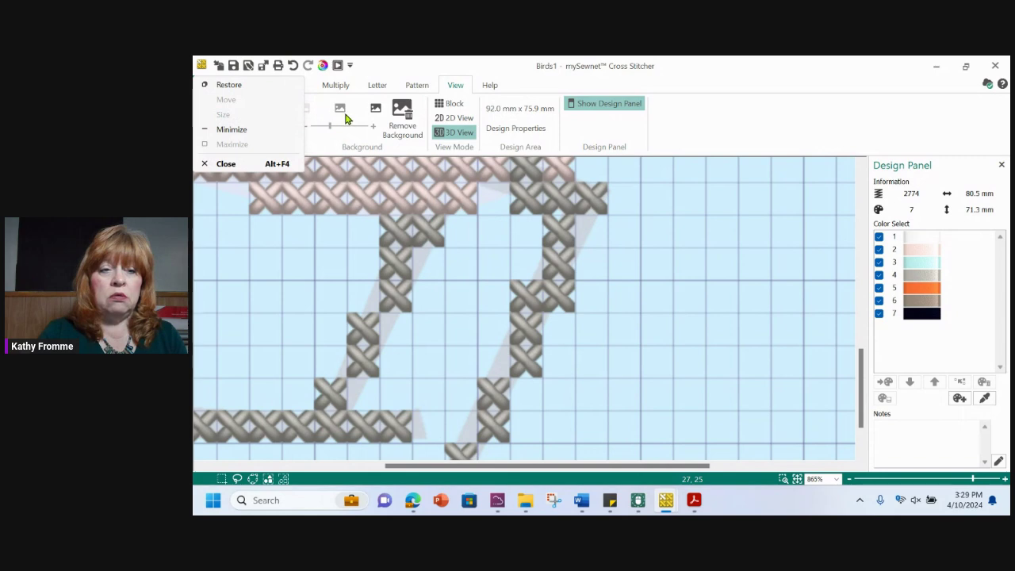
{"action": "left_click", "coordinate": [299, 266]}
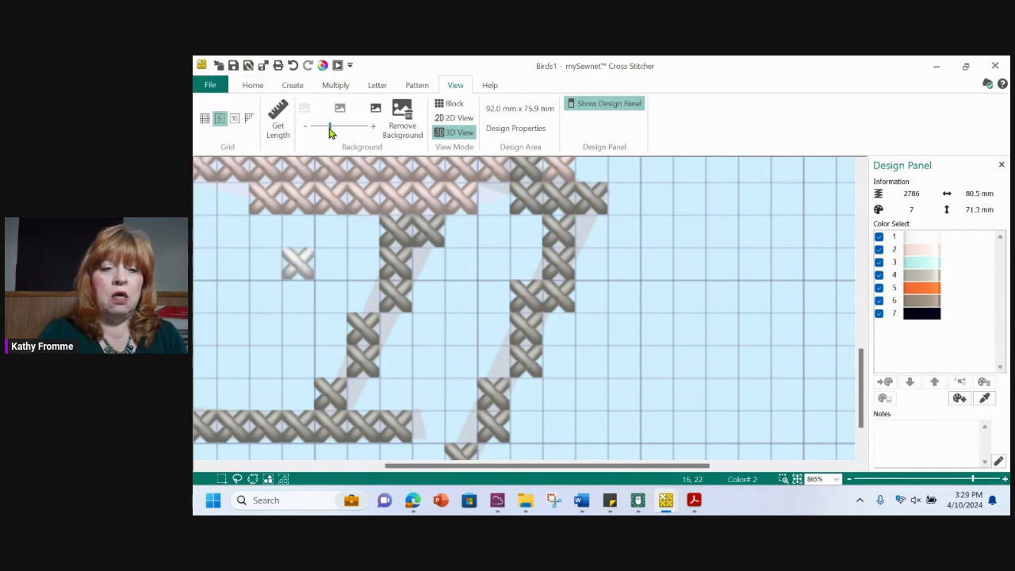
{"action": "left_click_drag", "start_coordinate": [330, 131], "coordinate": [355, 130]}
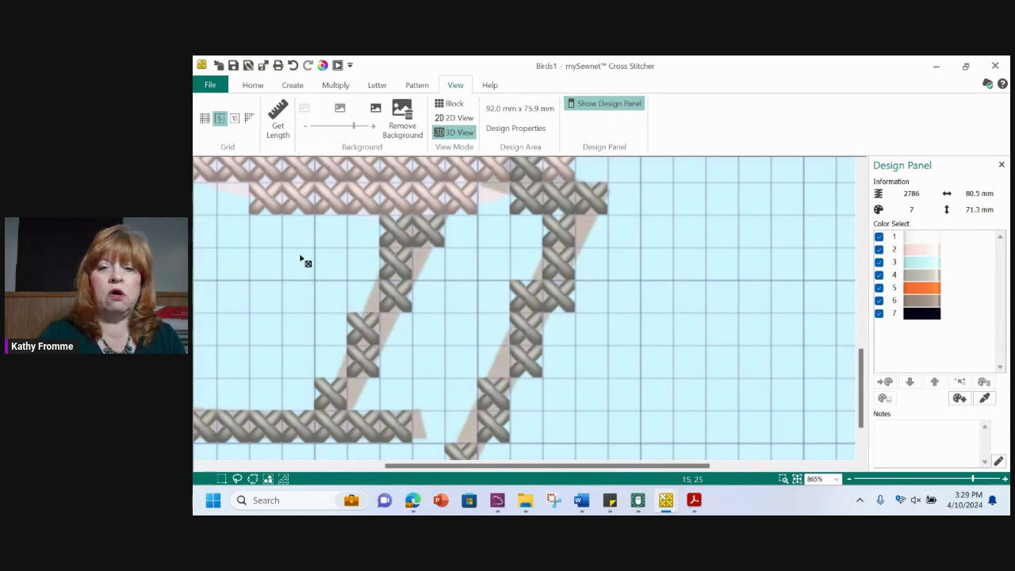
- Show the whole robin and fade the background picture almost completely out behind the stitches
{"action": "left_click", "coordinate": [798, 479]}
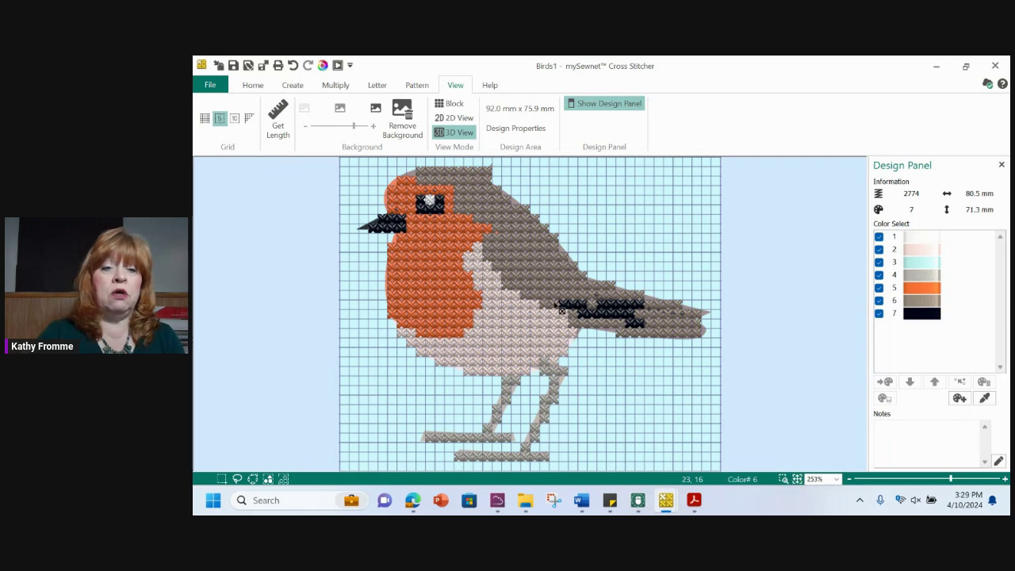
{"action": "left_click_drag", "start_coordinate": [356, 132], "coordinate": [302, 134]}
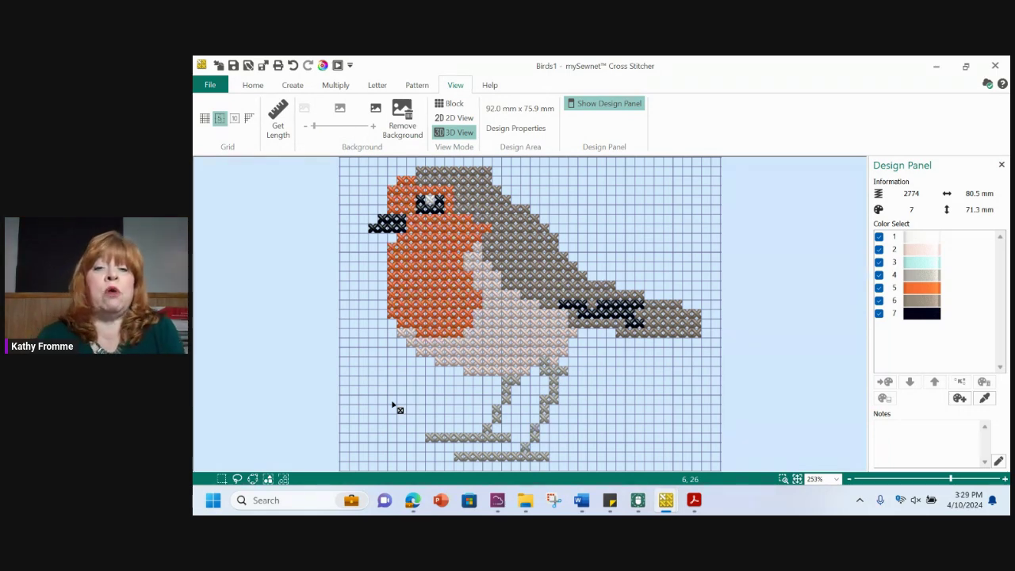
- Preview the robin's stitch-out in an enlarged Design Player, skipping ahead to the end, and close the player
{"action": "left_click", "coordinate": [252, 85]}
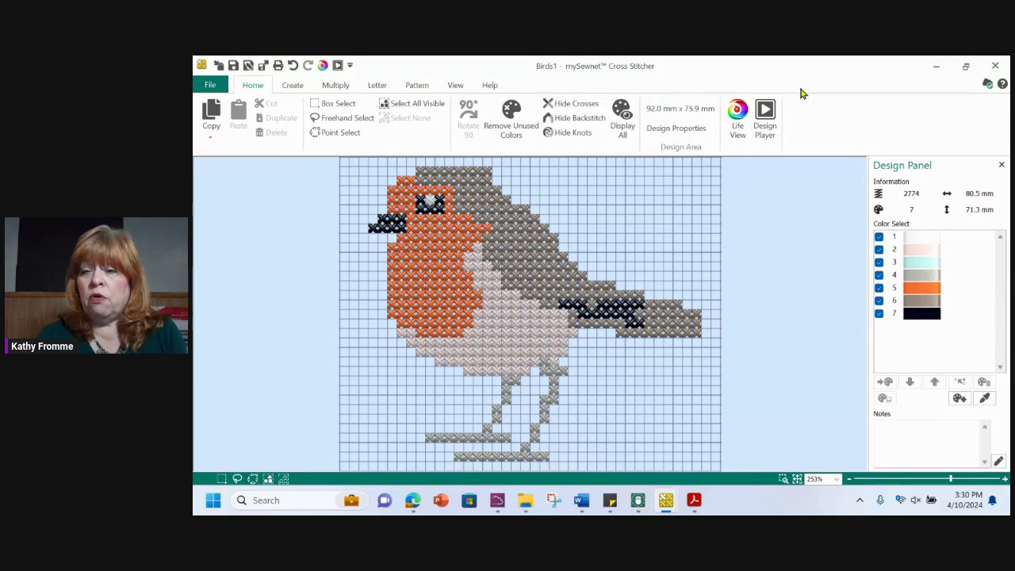
{"action": "left_click", "coordinate": [768, 116]}
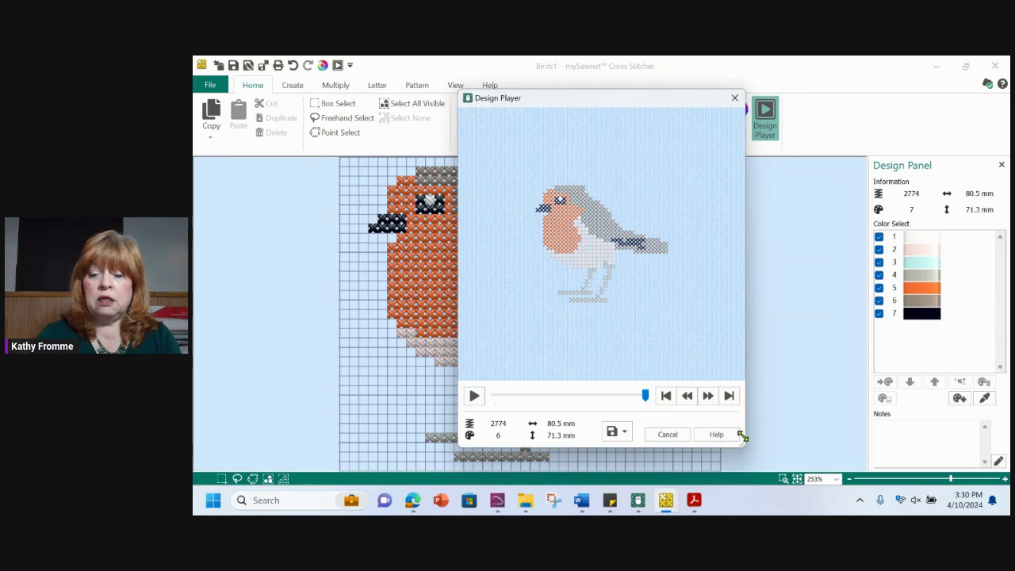
{"action": "left_click_drag", "start_coordinate": [748, 449], "coordinate": [630, 245]}
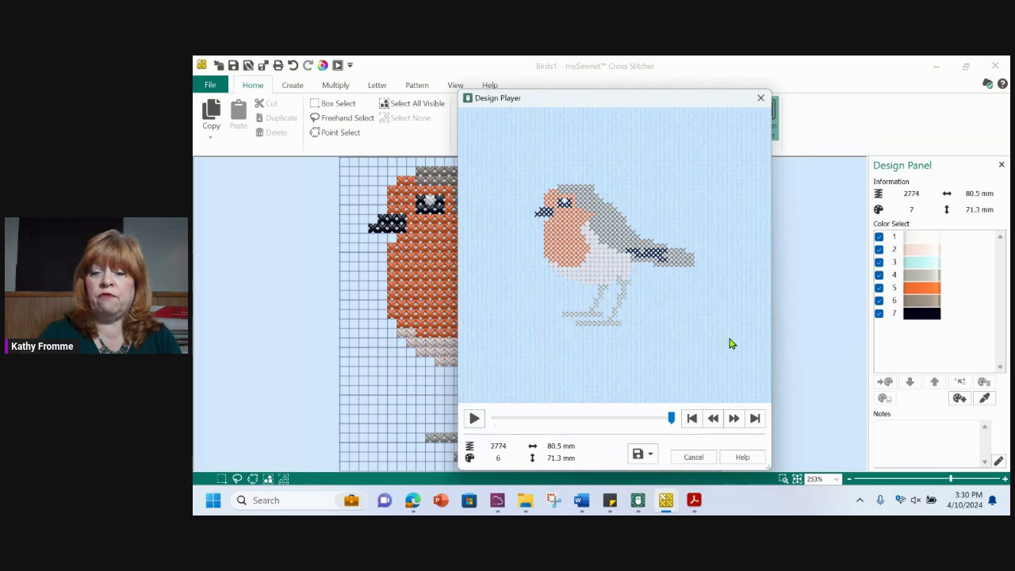
{"action": "left_click", "coordinate": [476, 419]}
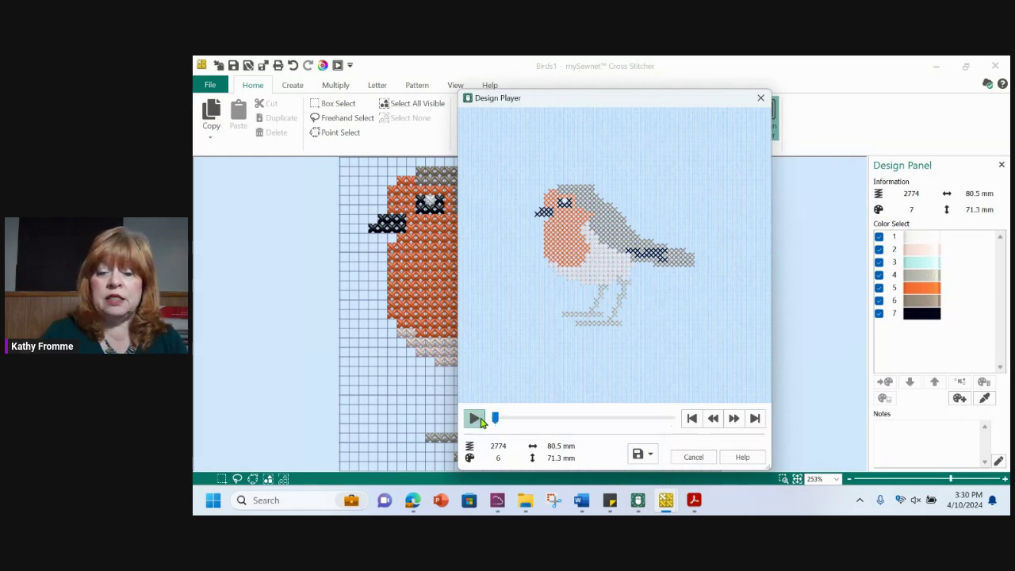
{"action": "left_click", "coordinate": [565, 421]}
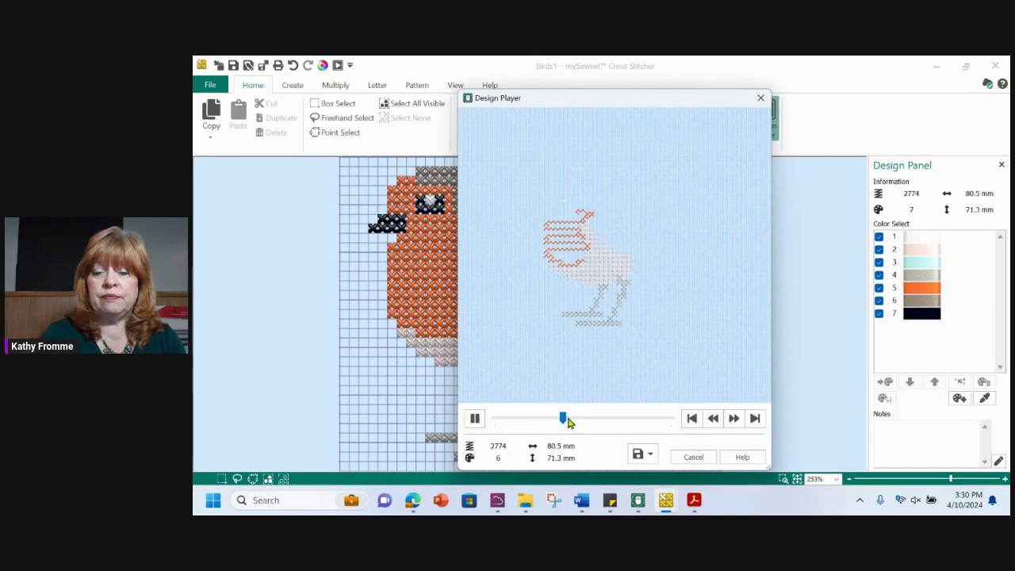
{"action": "left_click_drag", "start_coordinate": [567, 422], "coordinate": [624, 423]}
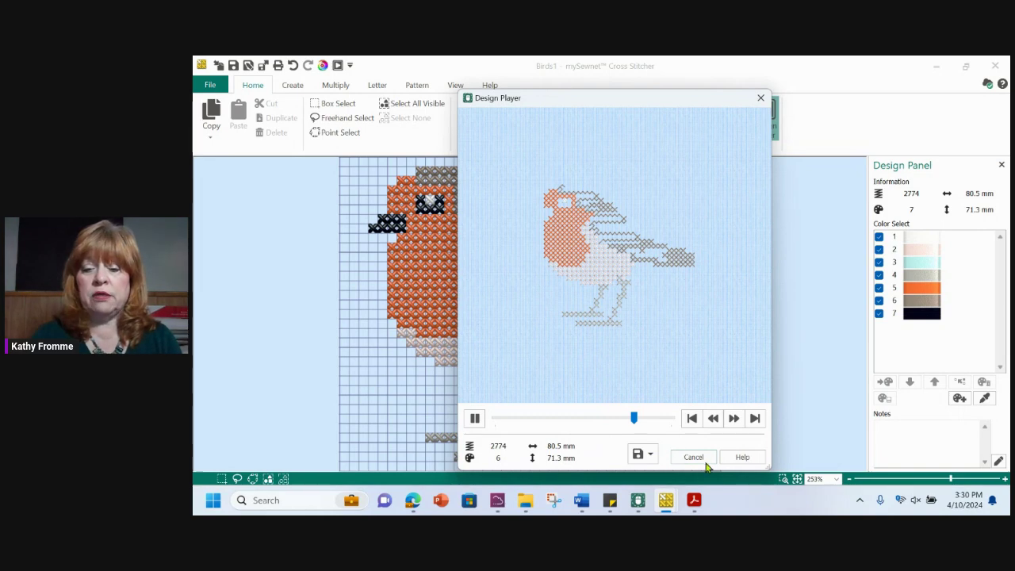
{"action": "left_click", "coordinate": [673, 424]}
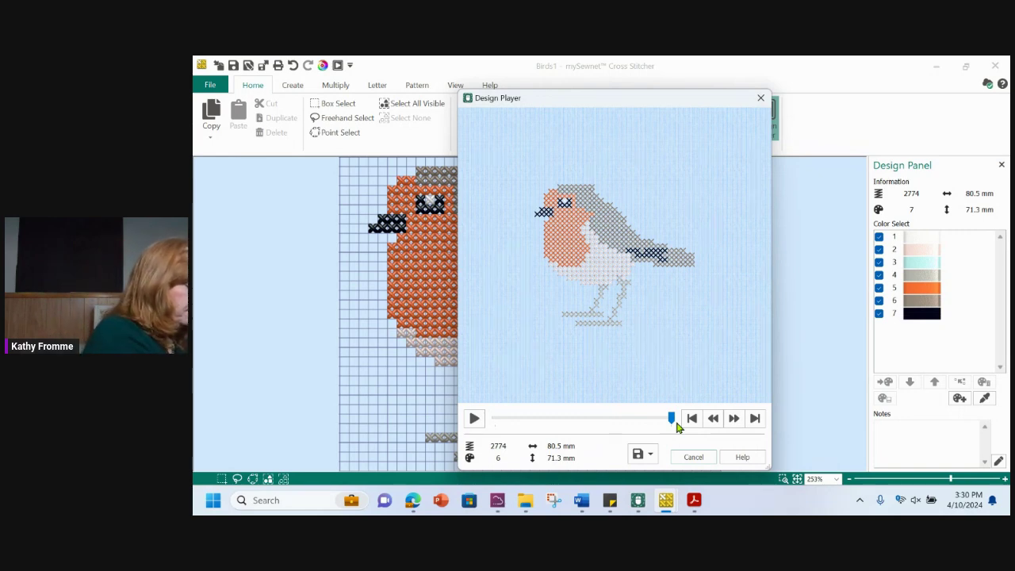
{"action": "left_click", "coordinate": [694, 460]}
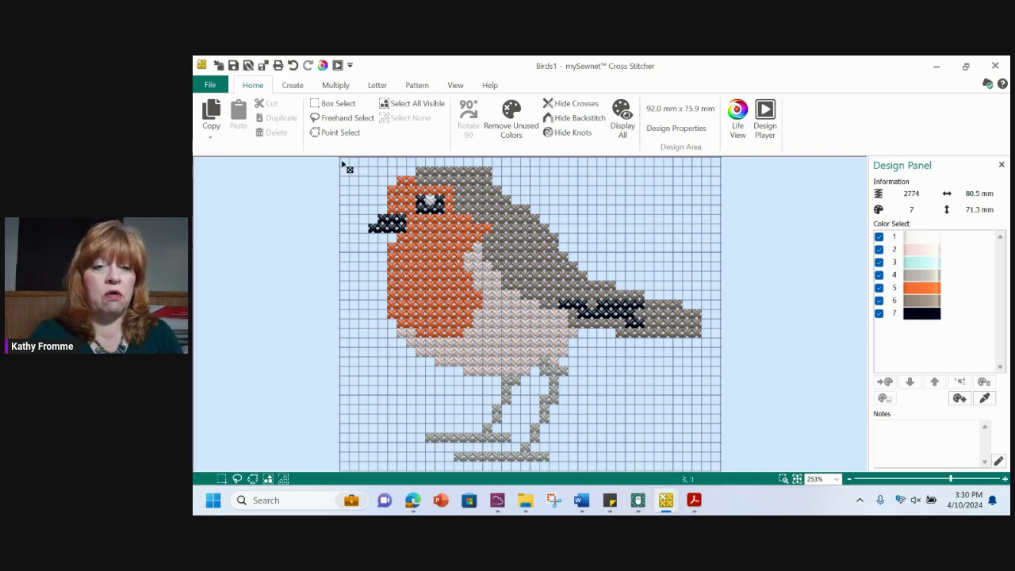
- Restore the background picture behind the robin to nearly full strength
{"action": "left_click", "coordinate": [455, 85]}
{"action": "left_click_drag", "start_coordinate": [318, 131], "coordinate": [364, 135]}
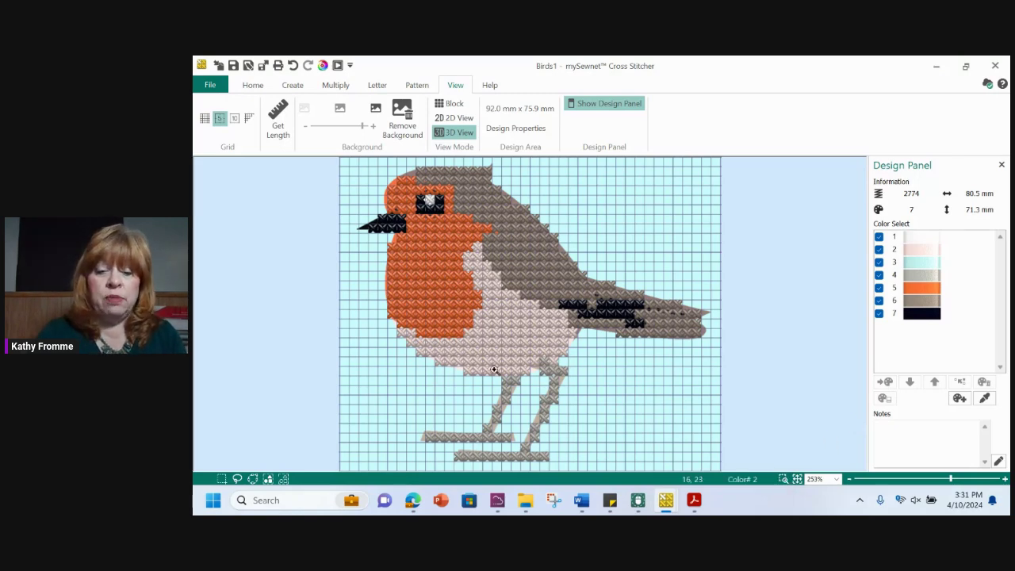
- Try a single full cross beside the top of the robin's rear leg, and undo it
{"action": "left_click_drag", "start_coordinate": [518, 365], "coordinate": [617, 474]}
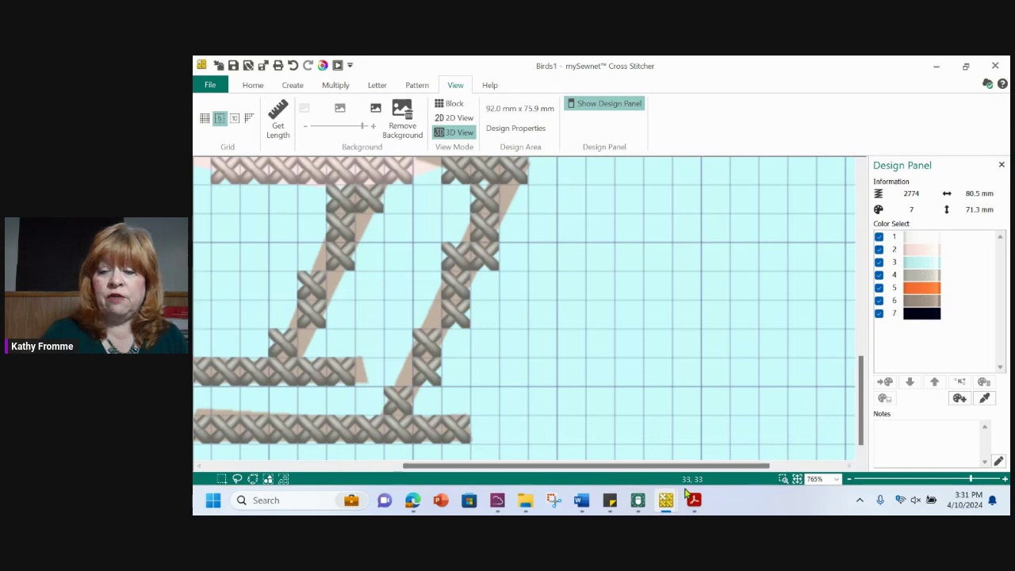
{"action": "left_click", "coordinate": [686, 437]}
{"action": "left_click_drag", "start_coordinate": [582, 466], "coordinate": [506, 472]}
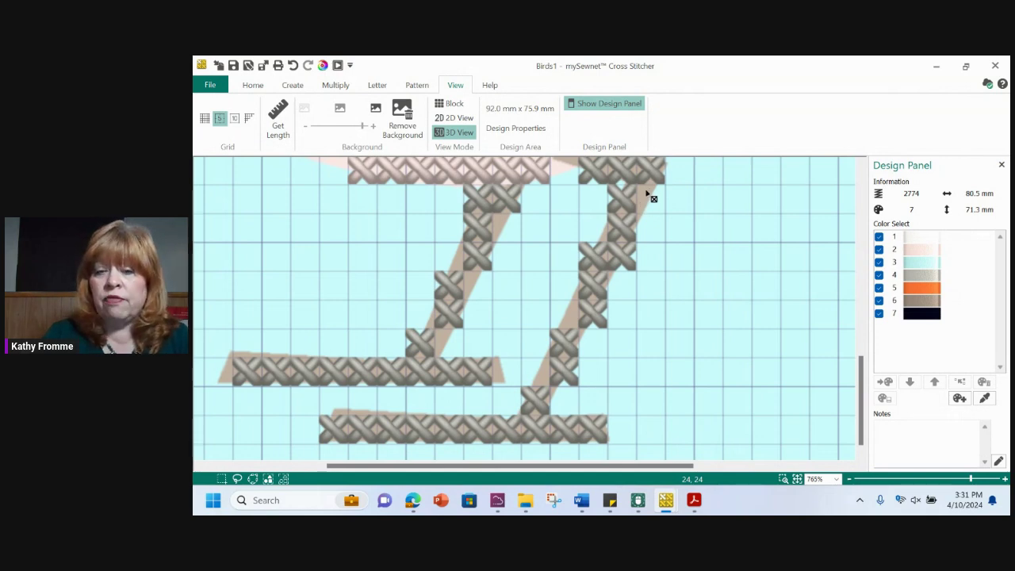
{"action": "left_click", "coordinate": [292, 84]}
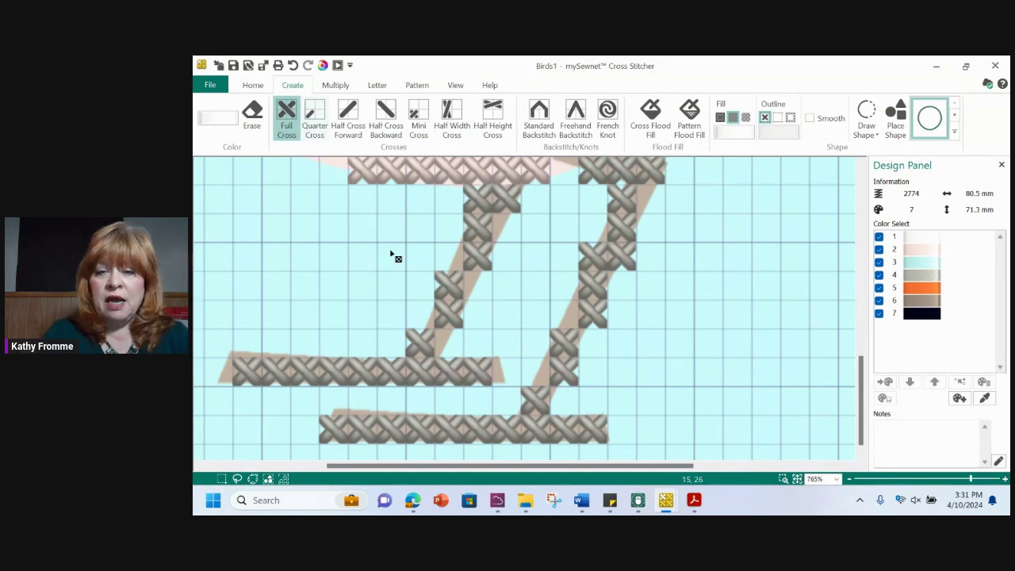
{"action": "left_click", "coordinate": [645, 197]}
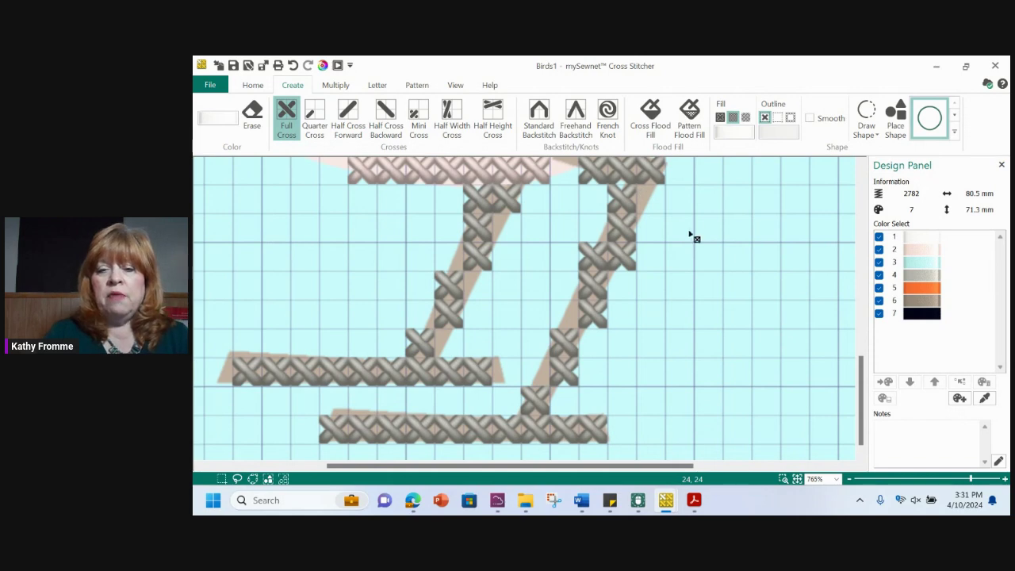
{"action": "key", "text": "ctrl+z"}
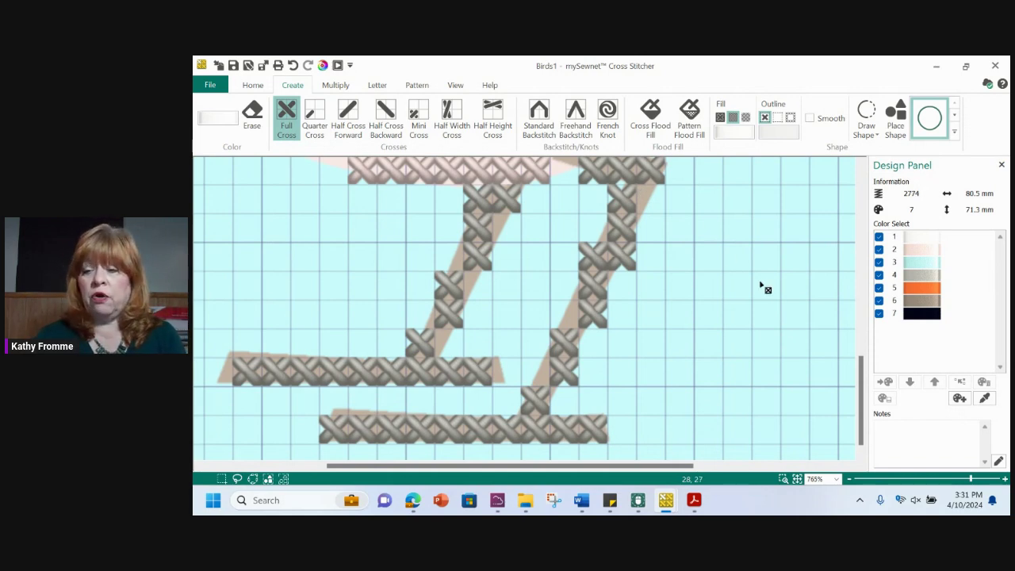
- Choose grey color 4 and place half width crosses along the rear leg where the picture extends past the stitches
{"action": "left_click", "coordinate": [922, 275]}
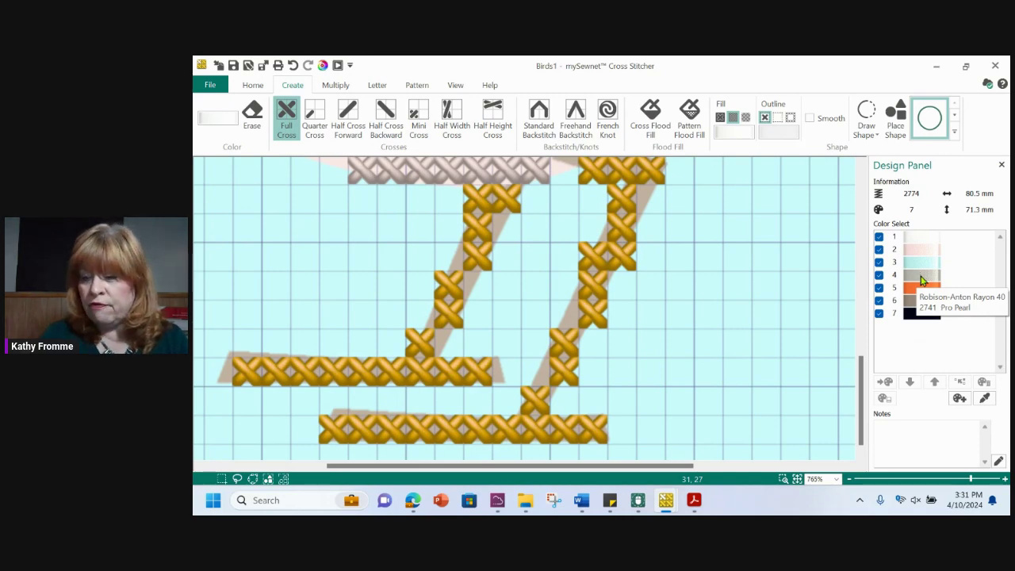
{"action": "left_click", "coordinate": [922, 279]}
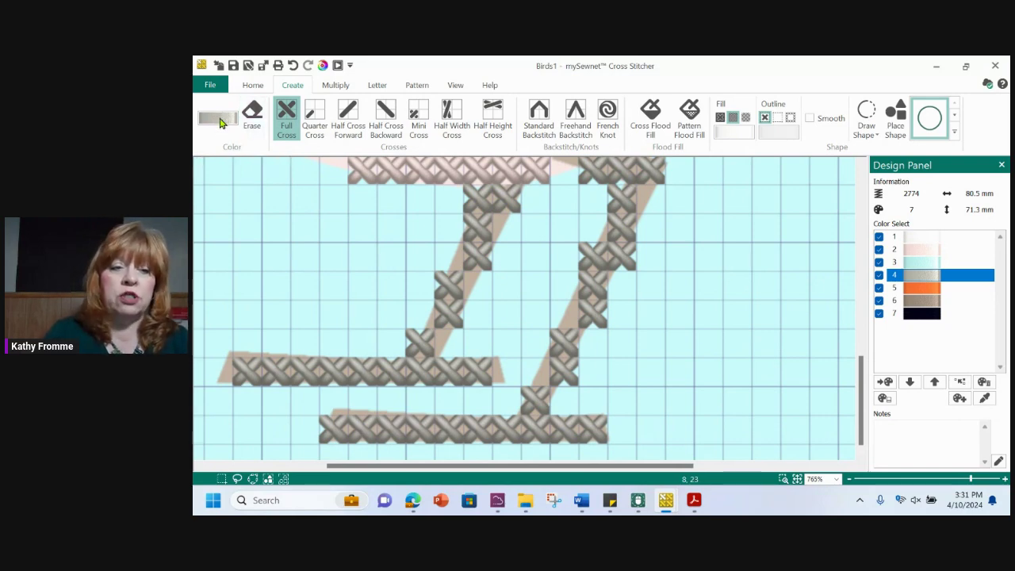
{"action": "left_click", "coordinate": [219, 119]}
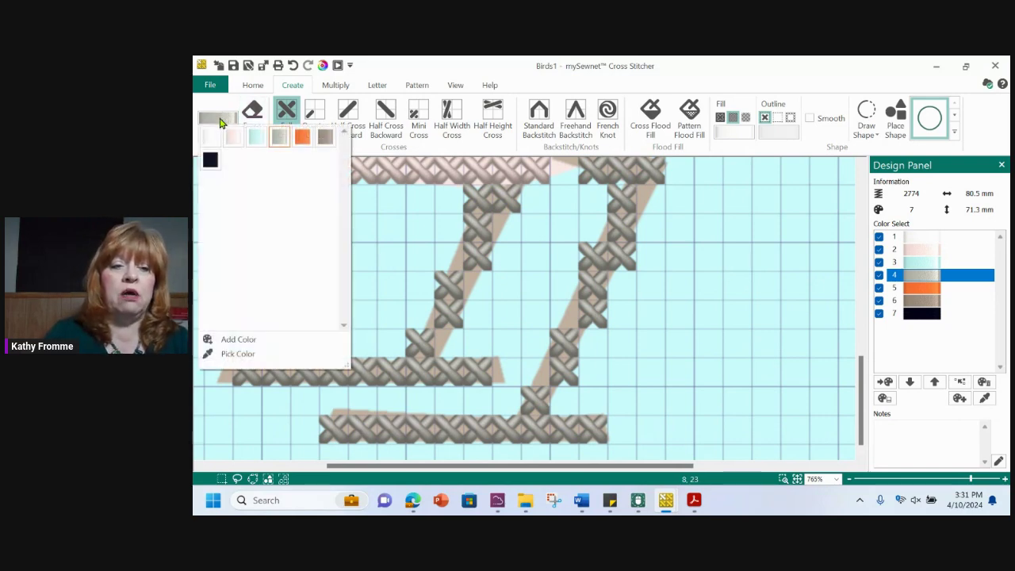
{"action": "left_click", "coordinate": [279, 138]}
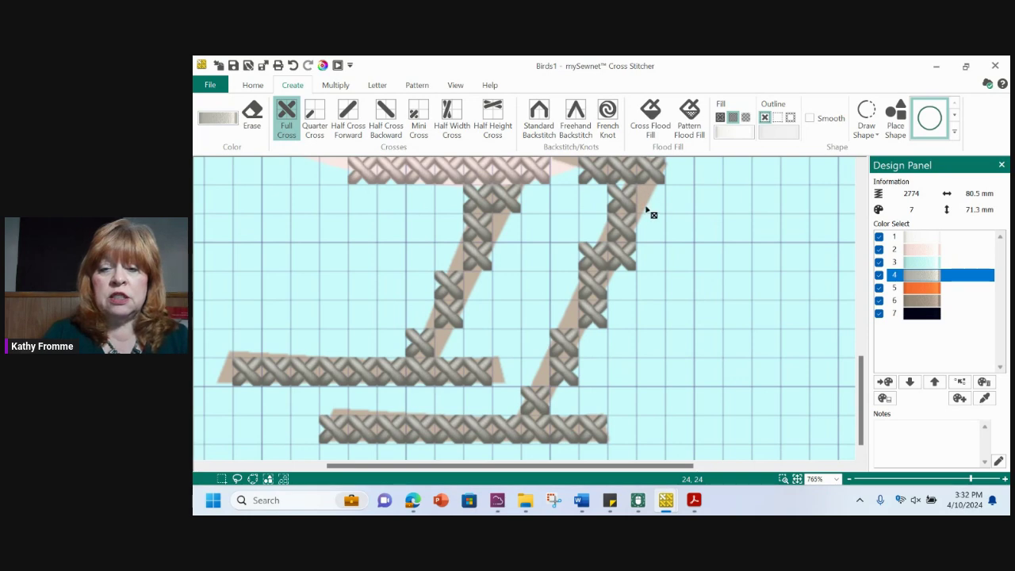
{"action": "left_click", "coordinate": [448, 123]}
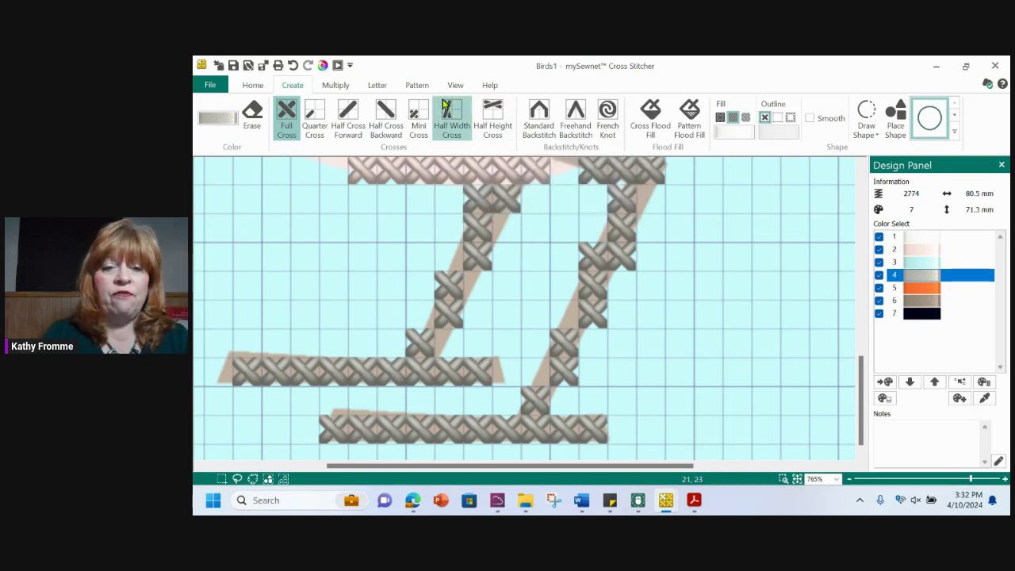
{"action": "left_click", "coordinate": [642, 197]}
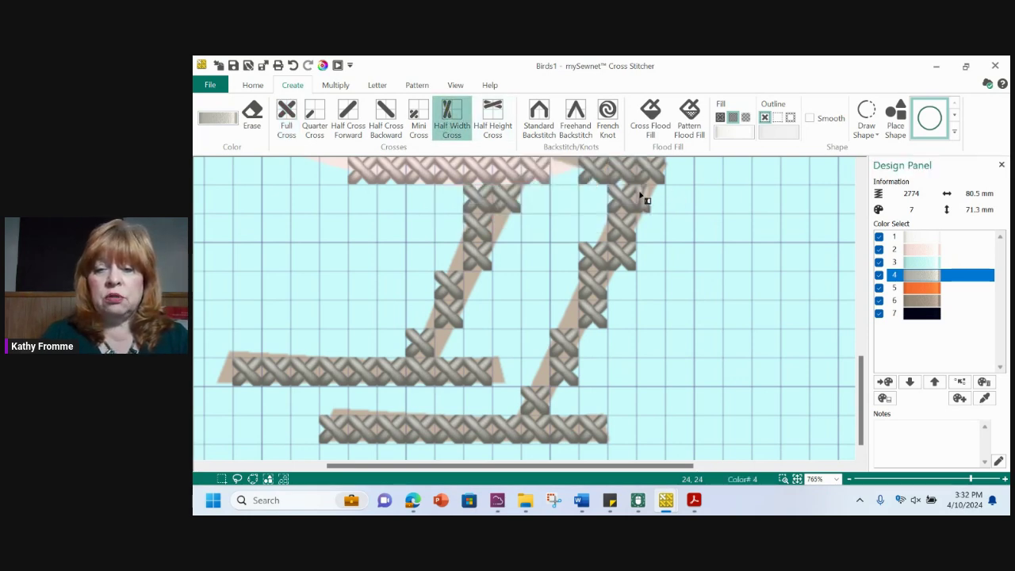
{"action": "left_click", "coordinate": [573, 318]}
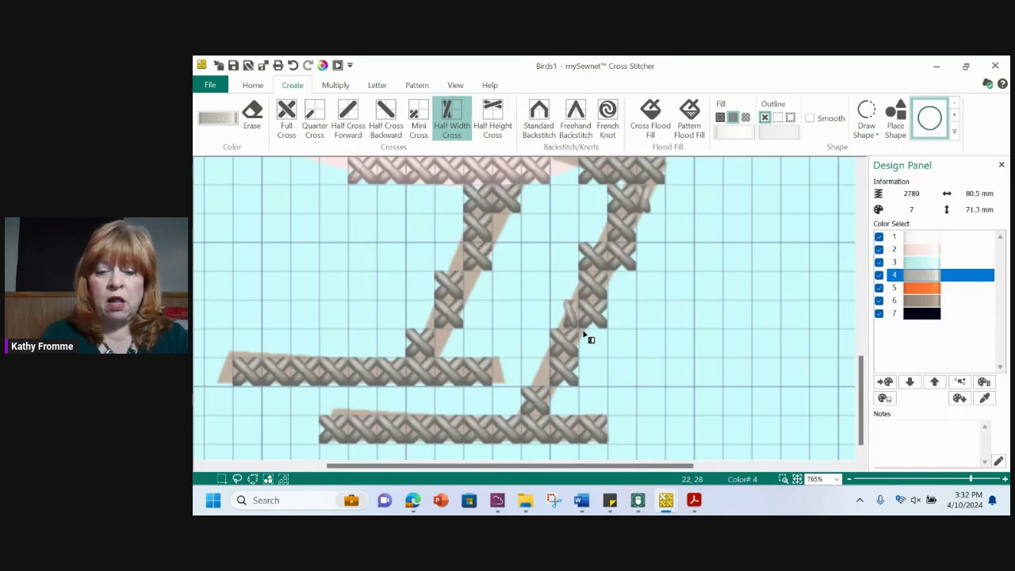
{"action": "left_click", "coordinate": [545, 383]}
{"action": "left_click", "coordinate": [545, 382]}
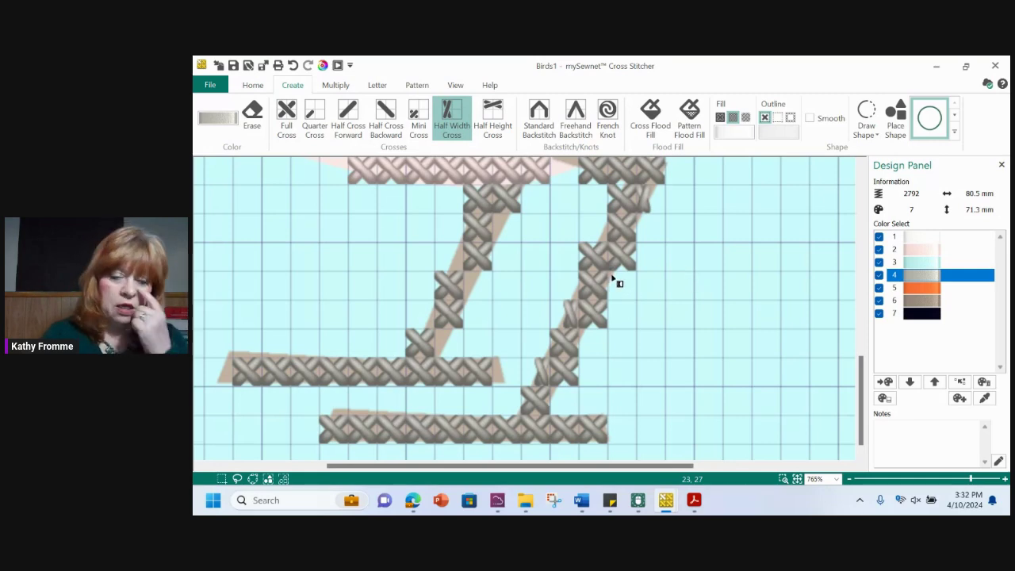
- Add a grey mini cross in the gap beside the middle of the rear leg and show the whole robin
{"action": "left_click", "coordinate": [418, 119]}
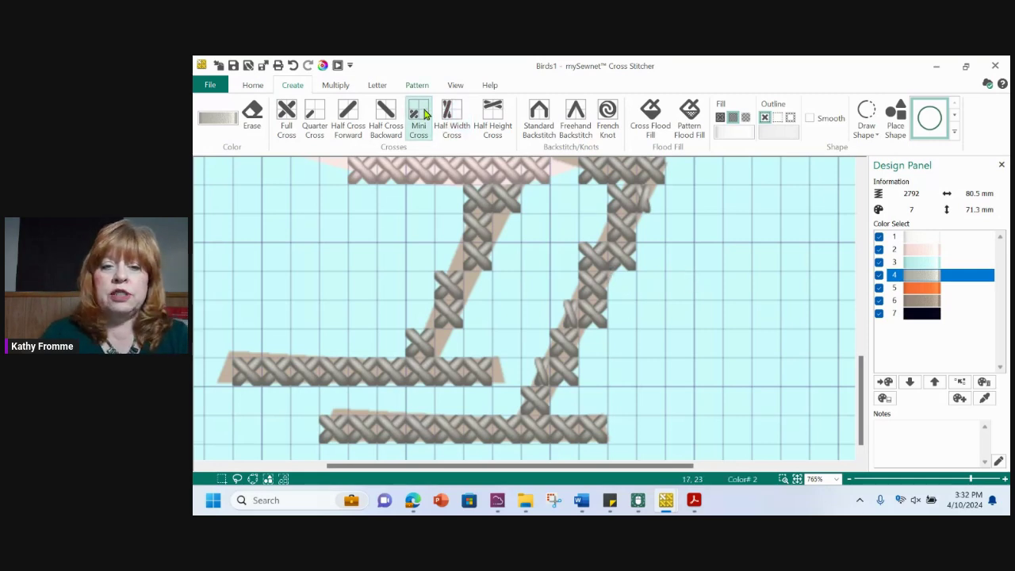
{"action": "left_click", "coordinate": [612, 277]}
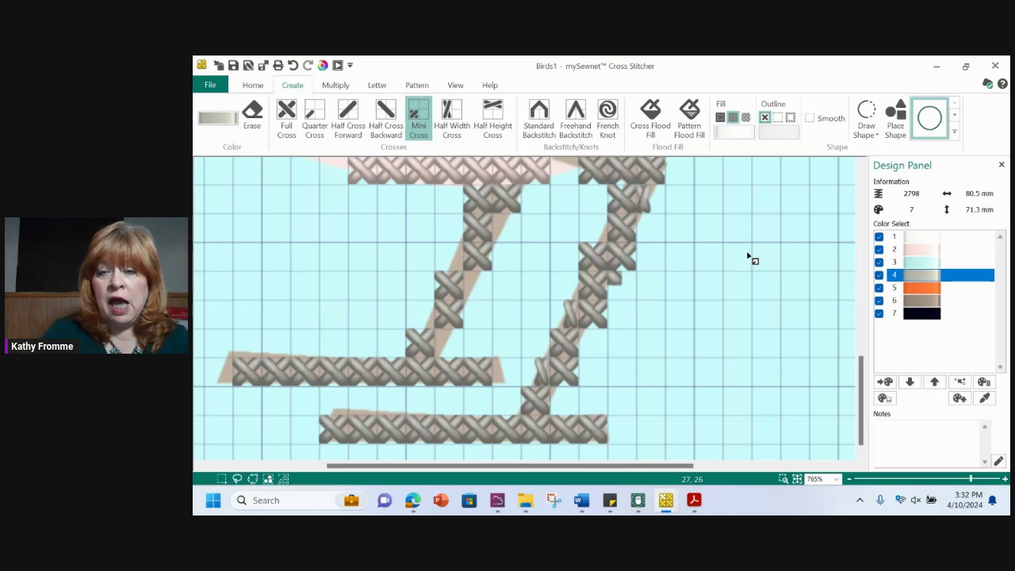
{"action": "left_click", "coordinate": [797, 479]}
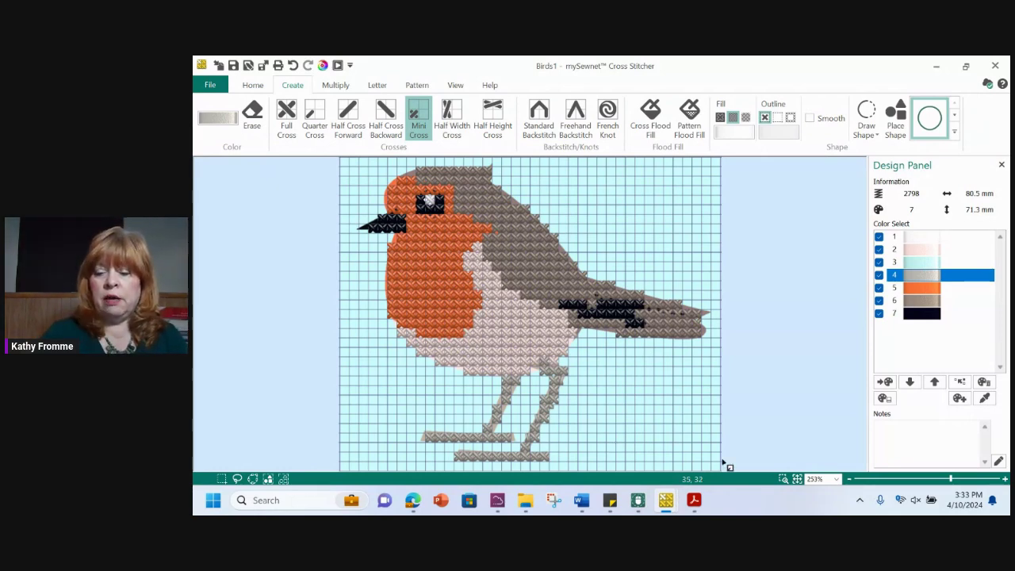
{"action": "key", "text": "Escape"}
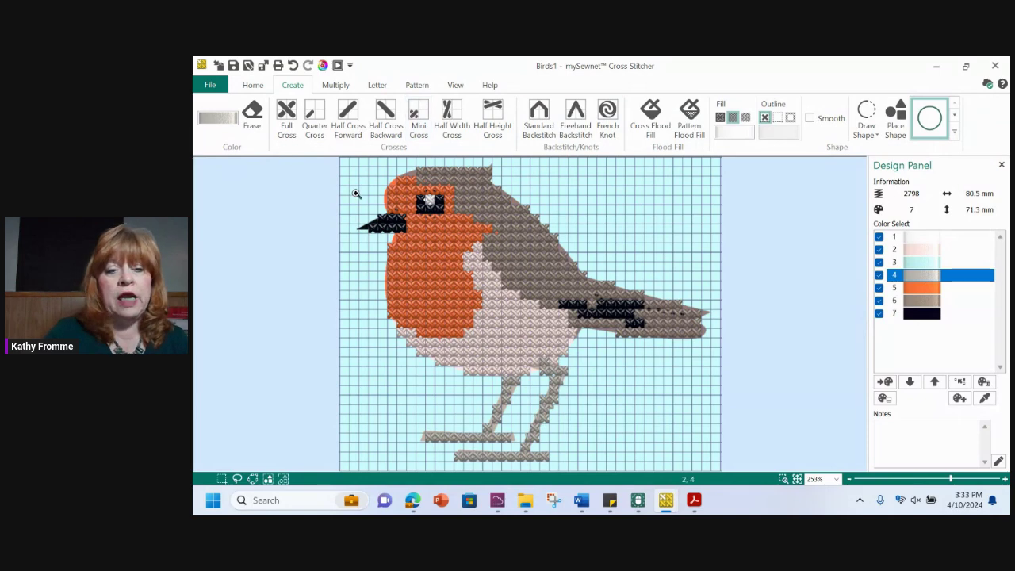
- Fade the background picture behind the robin's beak, and restore it to about three quarters strength
{"action": "left_click_drag", "start_coordinate": [350, 206], "coordinate": [427, 264]}
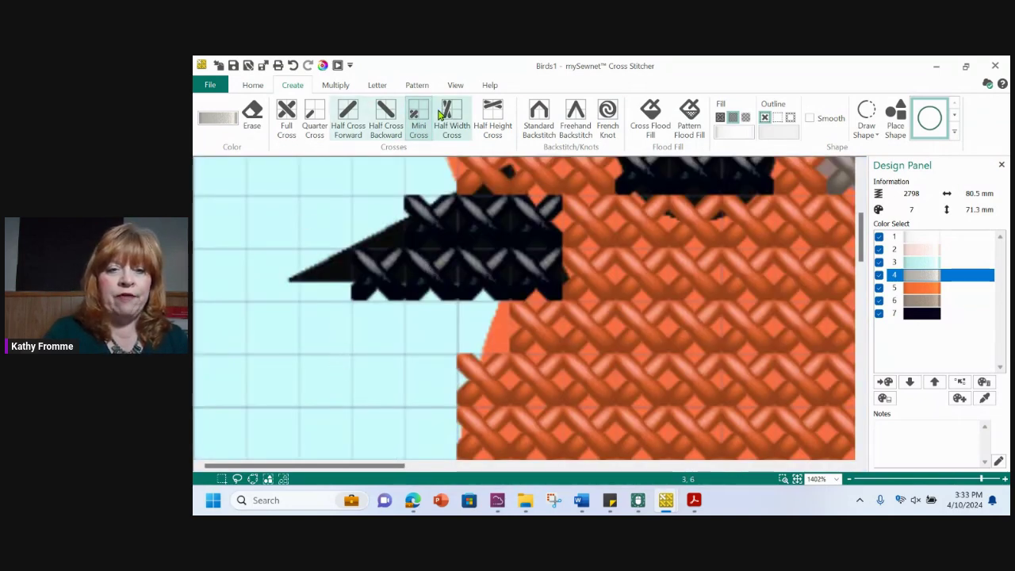
{"action": "left_click", "coordinate": [456, 85]}
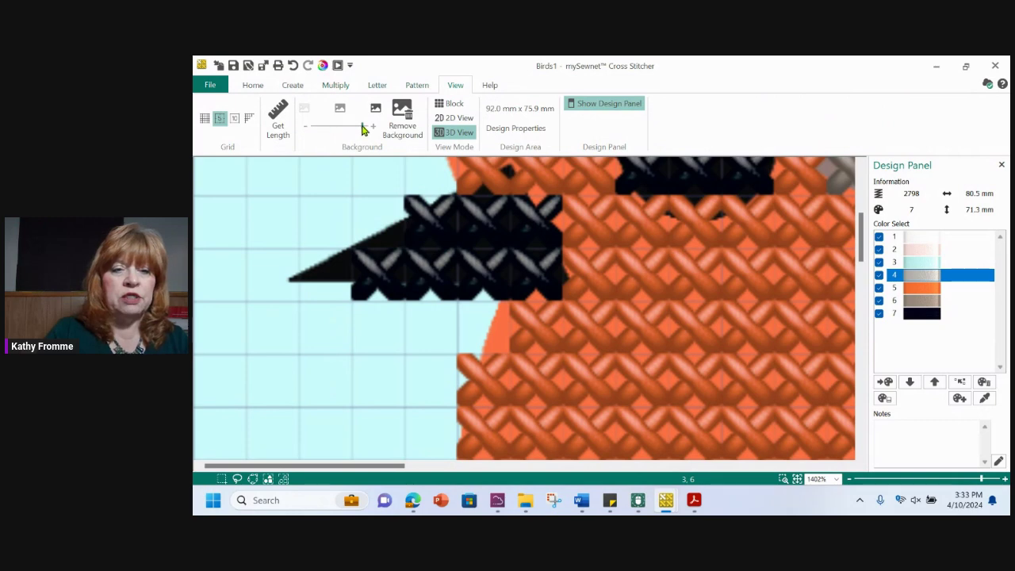
{"action": "left_click_drag", "start_coordinate": [364, 129], "coordinate": [311, 129]}
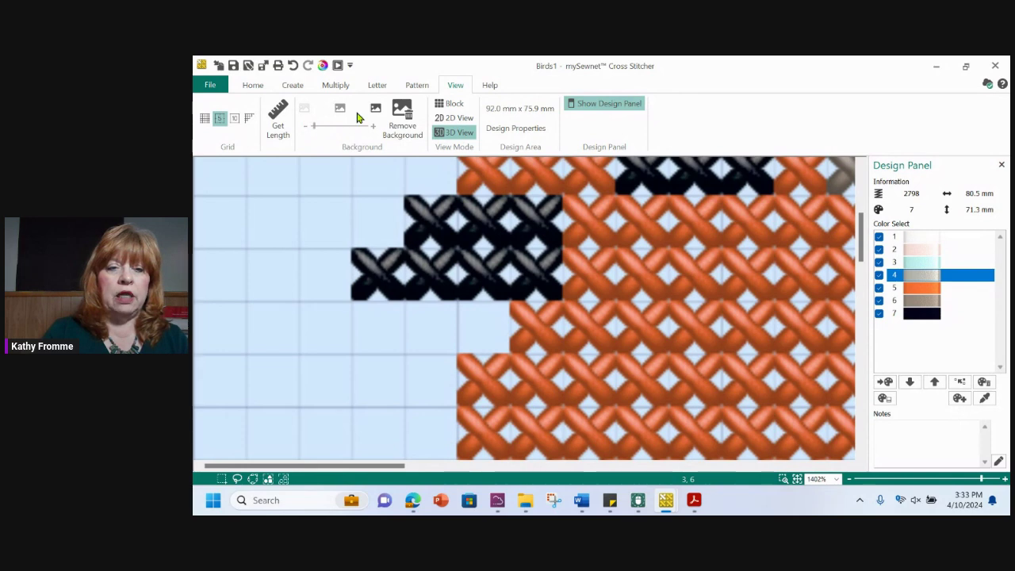
{"action": "left_click_drag", "start_coordinate": [316, 127], "coordinate": [352, 137]}
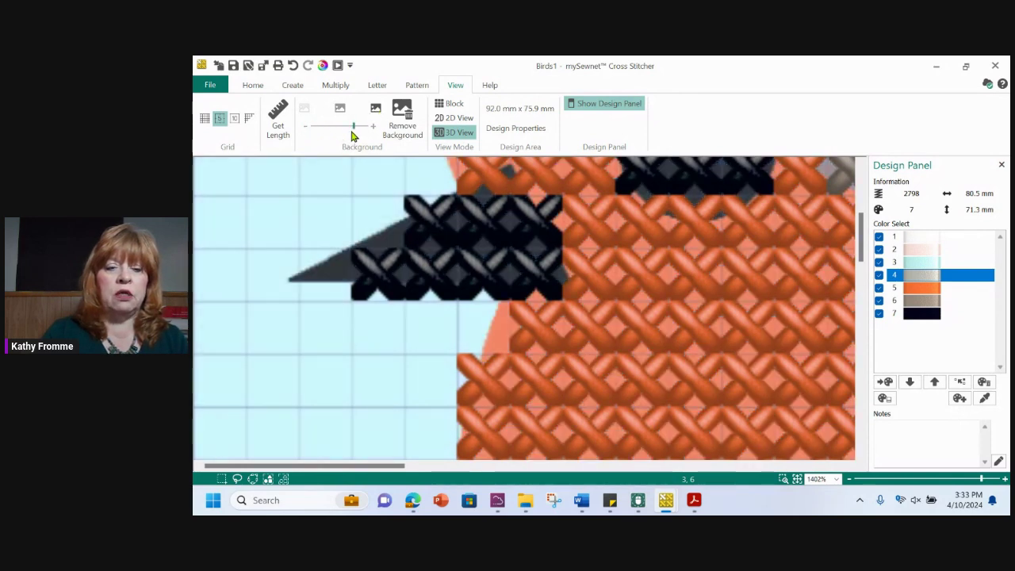
- Try half height crosses in the lower and upper halves of the square at the beak's tip, undoing each
{"action": "left_click", "coordinate": [293, 85]}
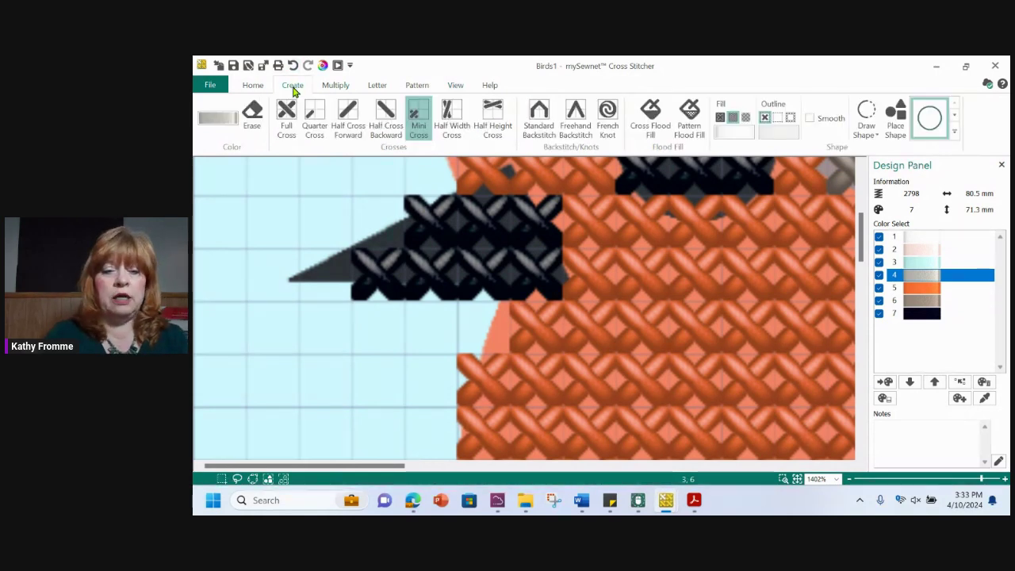
{"action": "left_click", "coordinate": [493, 115]}
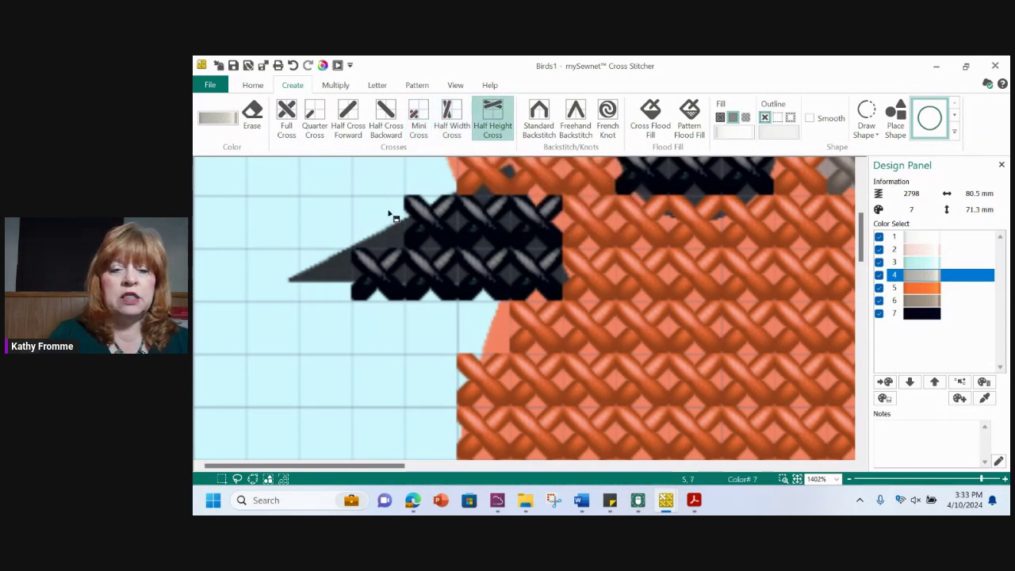
{"action": "left_click", "coordinate": [333, 282]}
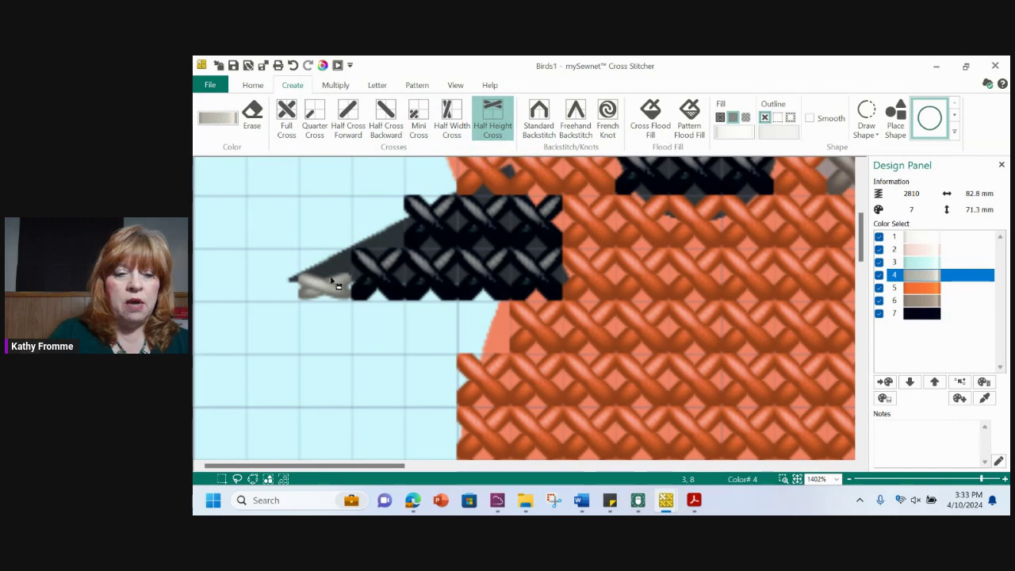
{"action": "key", "text": "ctrl+z"}
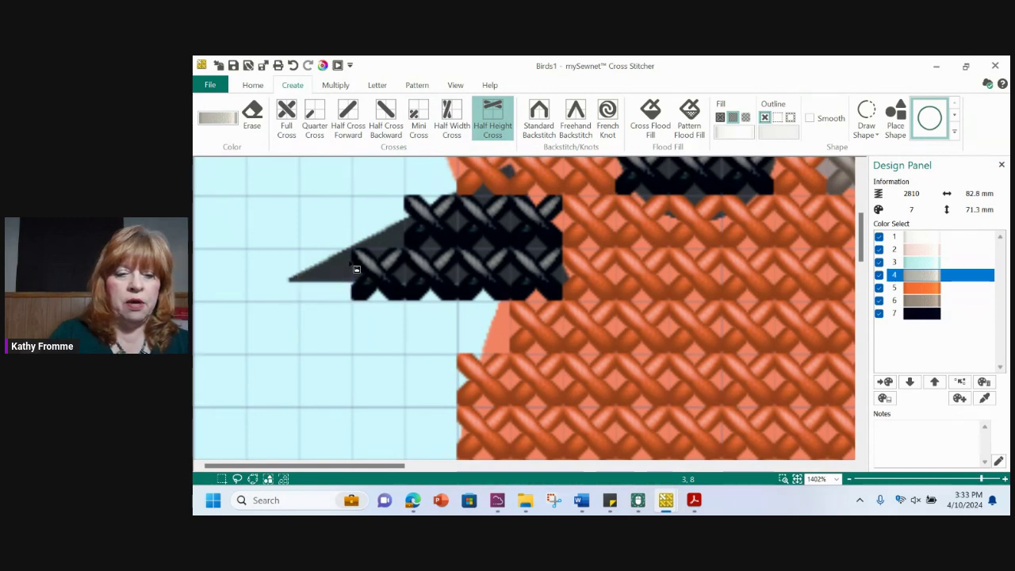
{"action": "left_click", "coordinate": [351, 268]}
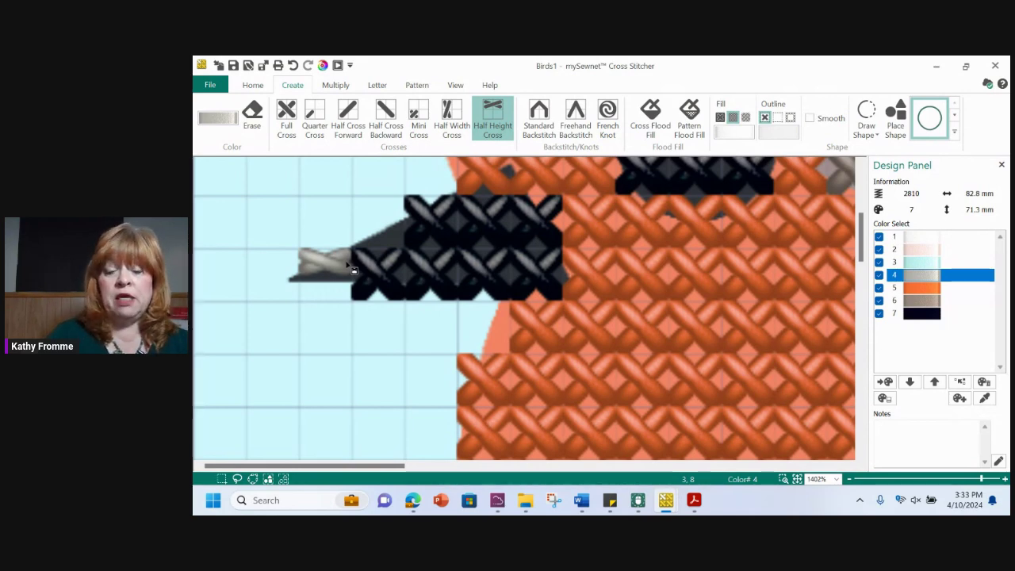
{"action": "right_click", "coordinate": [352, 270]}
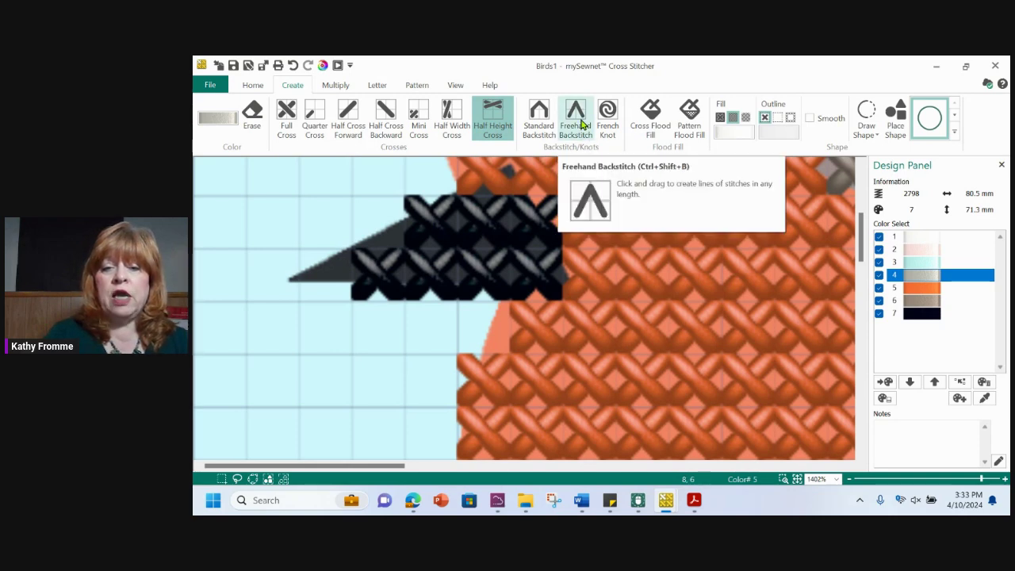
- Outline the upper and lower edges of the beak's pointed tip with grey freehand backstitch lines
{"action": "left_click", "coordinate": [581, 124]}
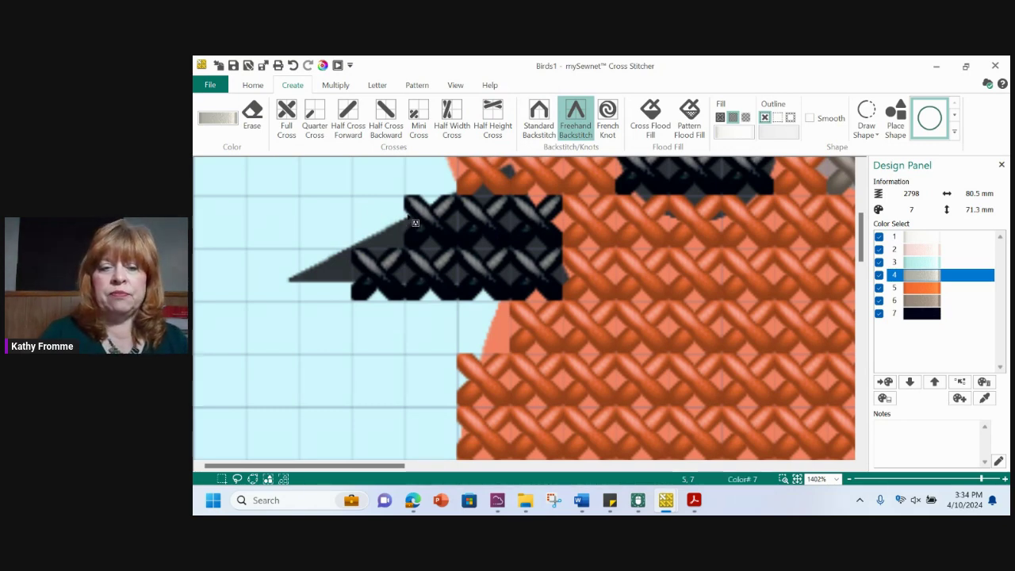
{"action": "mouse_move", "coordinate": [412, 223]}
{"action": "left_mouse_down"}
{"action": "mouse_move", "coordinate": [329, 252]}
{"action": "mouse_move", "coordinate": [292, 281]}
{"action": "left_mouse_up"}
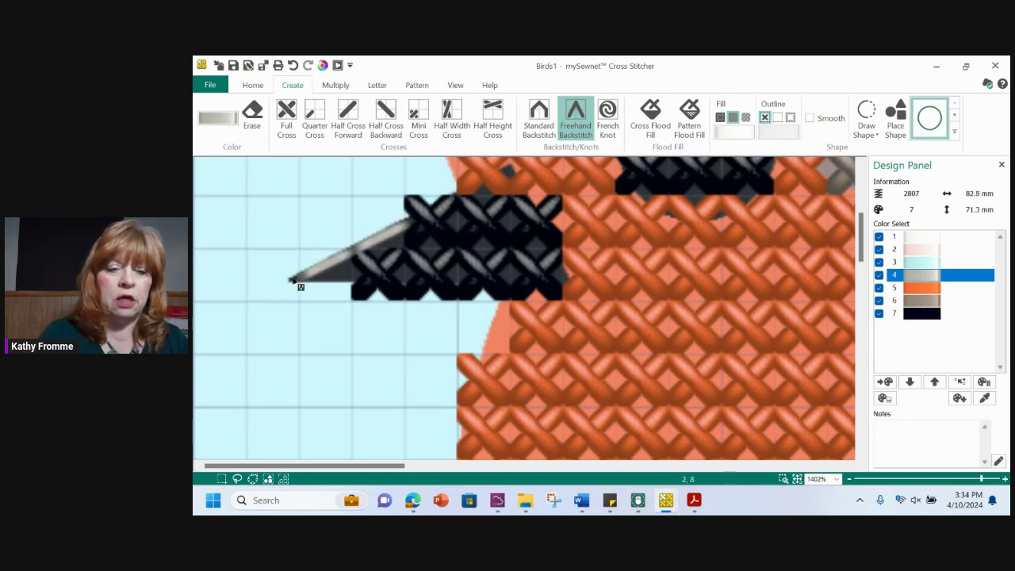
{"action": "left_click_drag", "start_coordinate": [295, 282], "coordinate": [362, 291]}
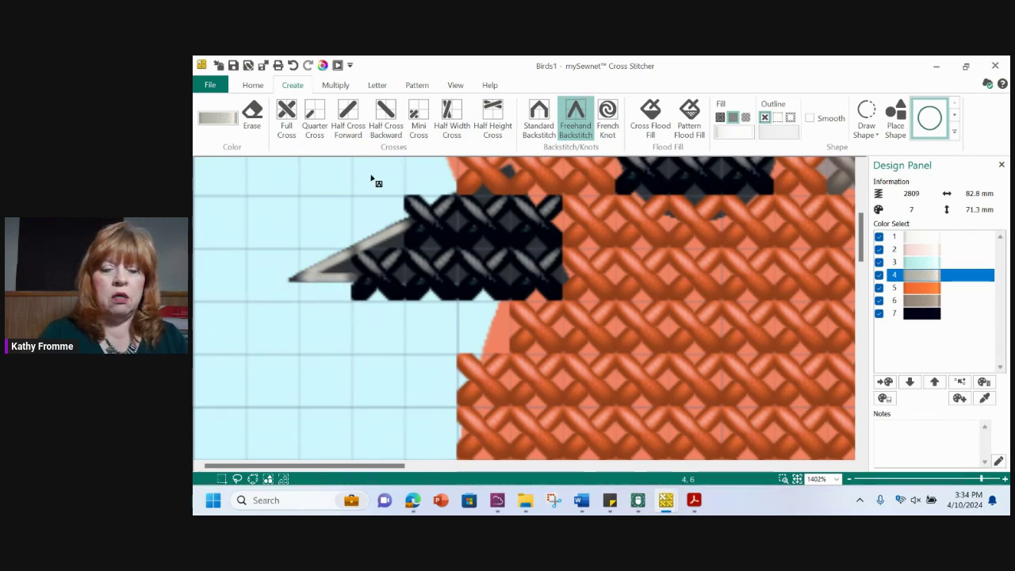
- Fill the gaps in the beak's tip with grey mini crosses, show the whole robin and switch to Full Cross
{"action": "left_click", "coordinate": [418, 117]}
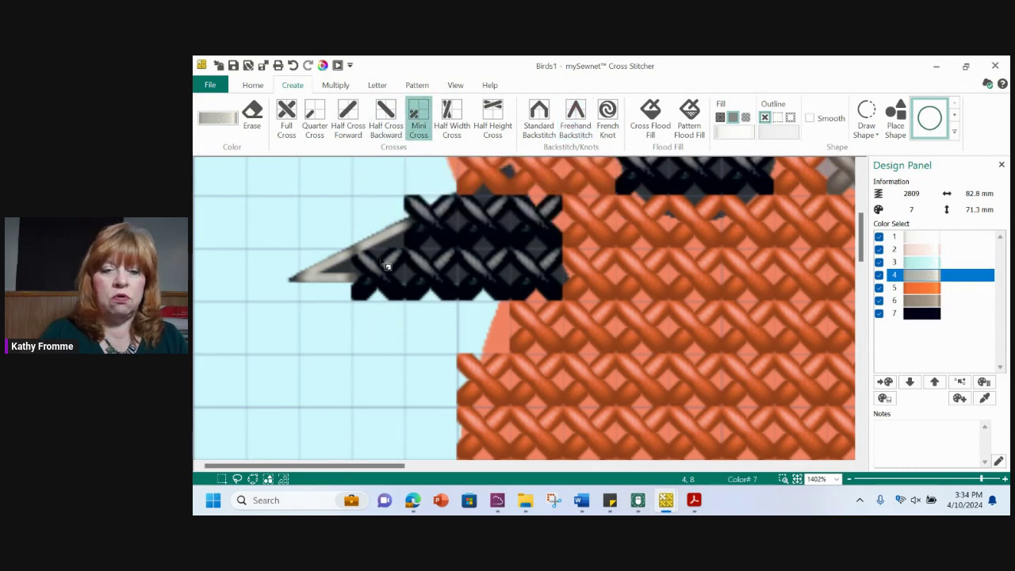
{"action": "left_click", "coordinate": [404, 253]}
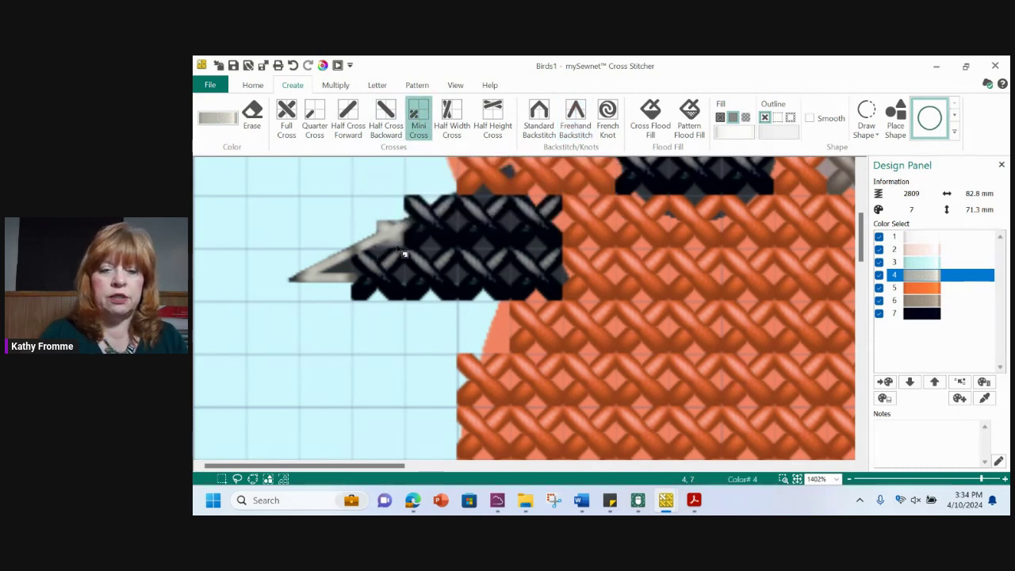
{"action": "left_click", "coordinate": [356, 277]}
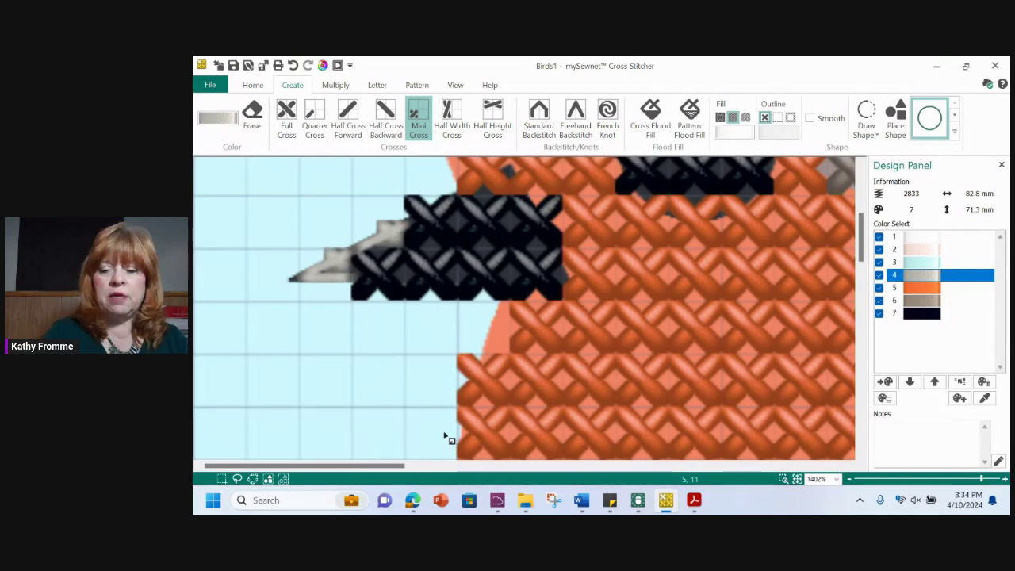
{"action": "left_click", "coordinate": [796, 479]}
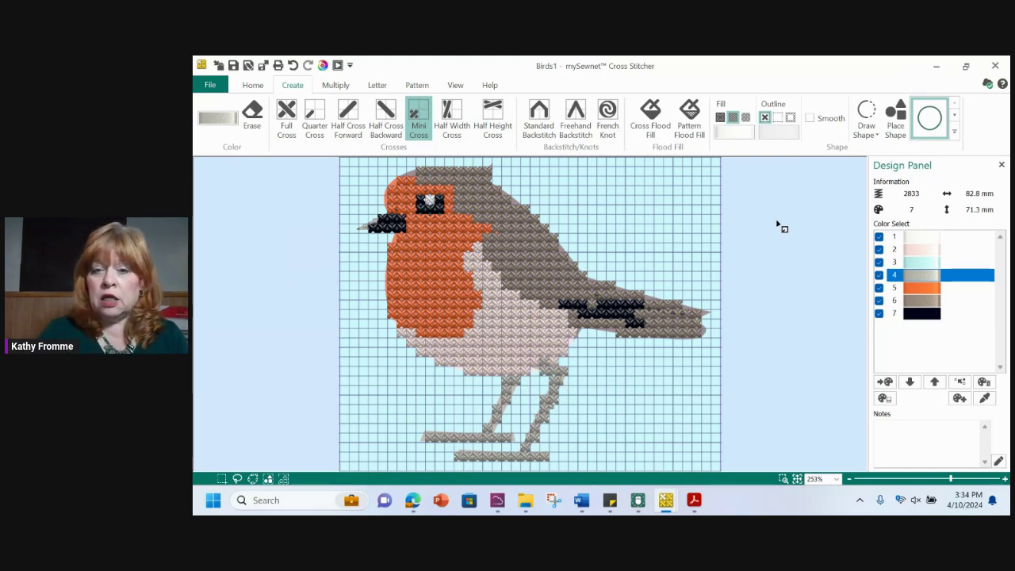
{"action": "left_click", "coordinate": [286, 119]}
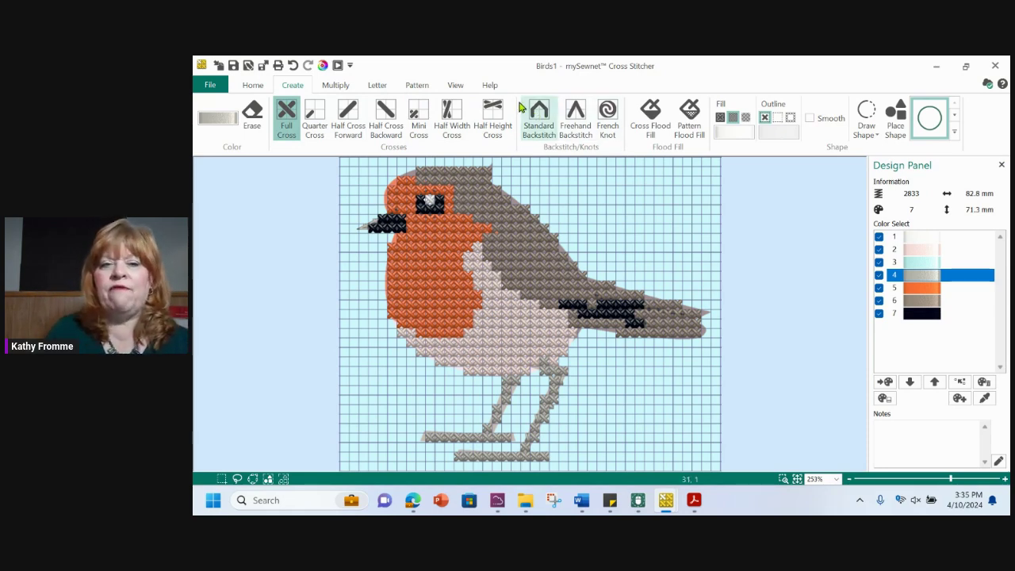
{"action": "left_click", "coordinate": [490, 85]}
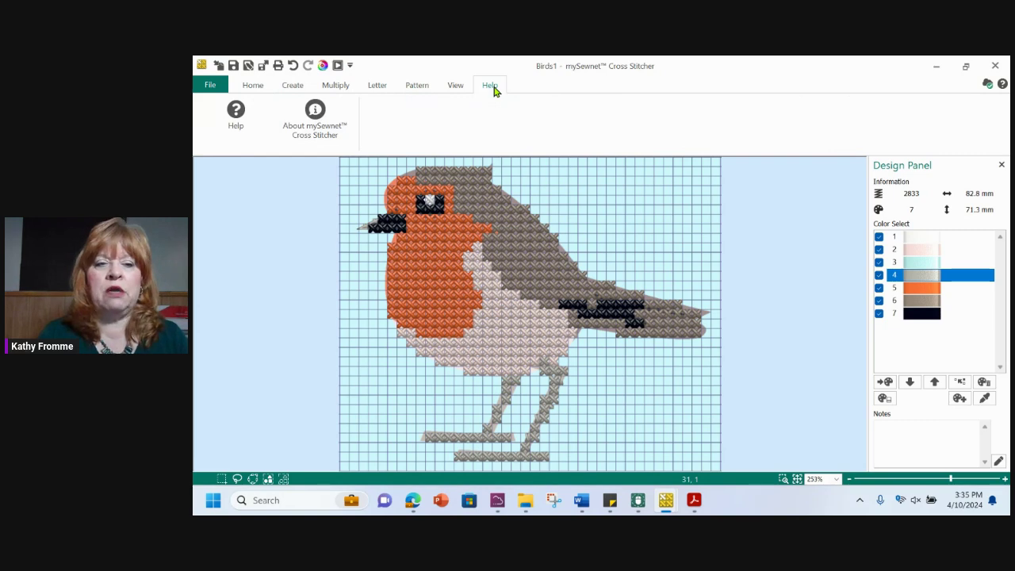
{"action": "left_click", "coordinate": [292, 86]}
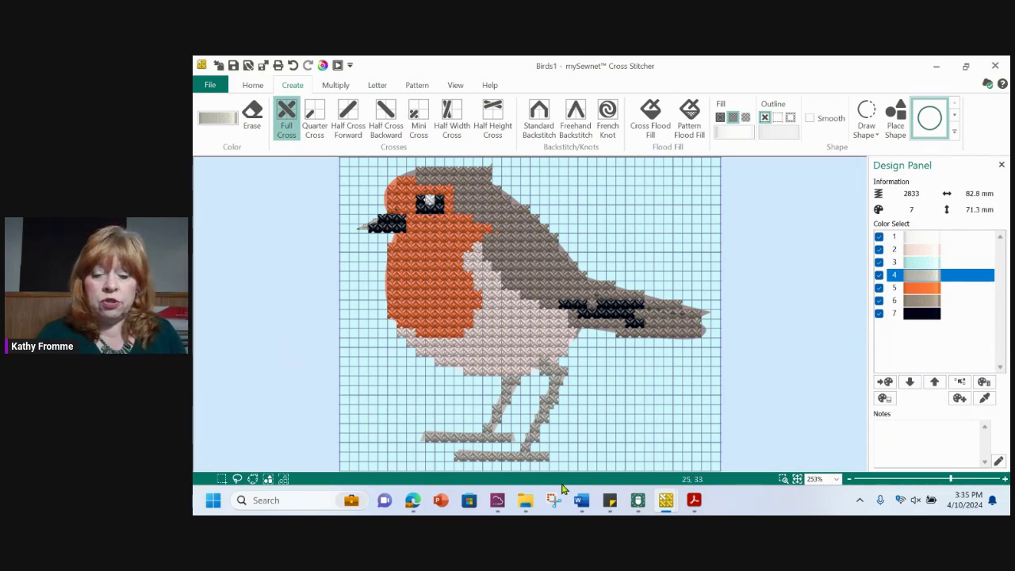
- Switch to the mySewnet website in the browser and open the software Download And Updates page from the account dashboard
{"action": "mouse_move", "coordinate": [412, 506]}
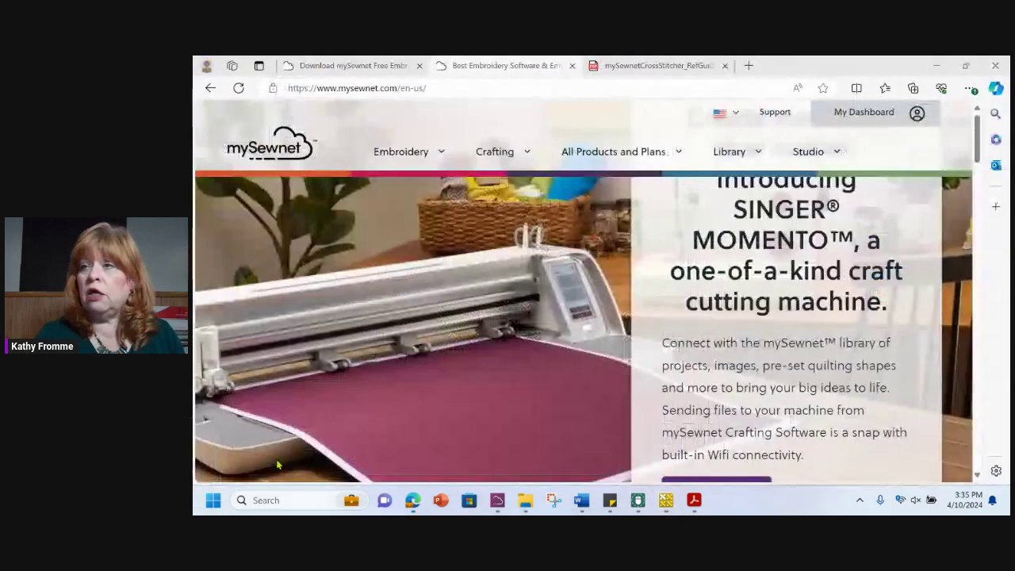
{"action": "left_click", "coordinate": [278, 464]}
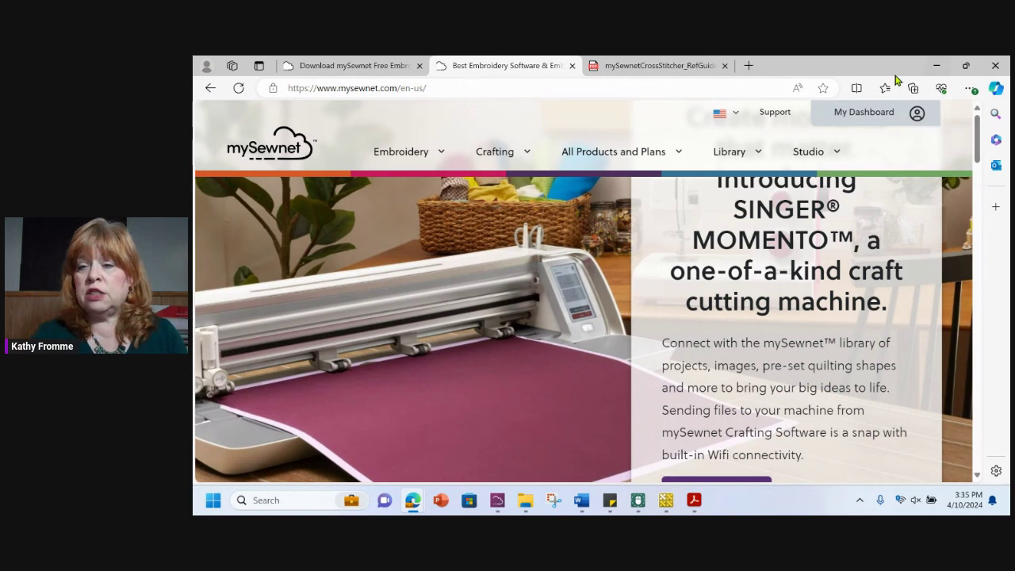
{"action": "left_click", "coordinate": [865, 119]}
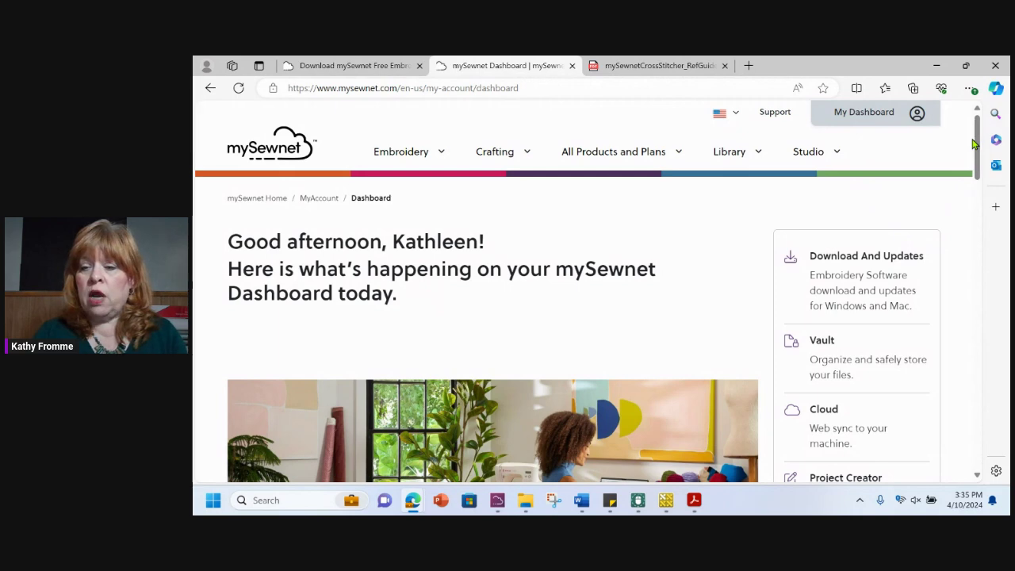
{"action": "triple_click", "coordinate": [977, 143]}
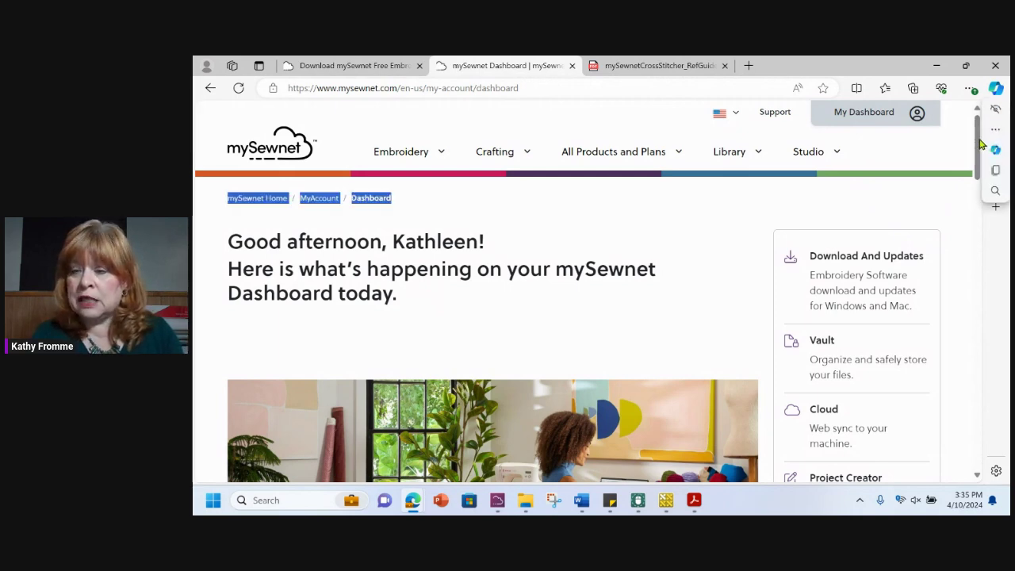
{"action": "left_click_drag", "start_coordinate": [978, 145], "coordinate": [949, 152]}
{"action": "left_click", "coordinate": [862, 251]}
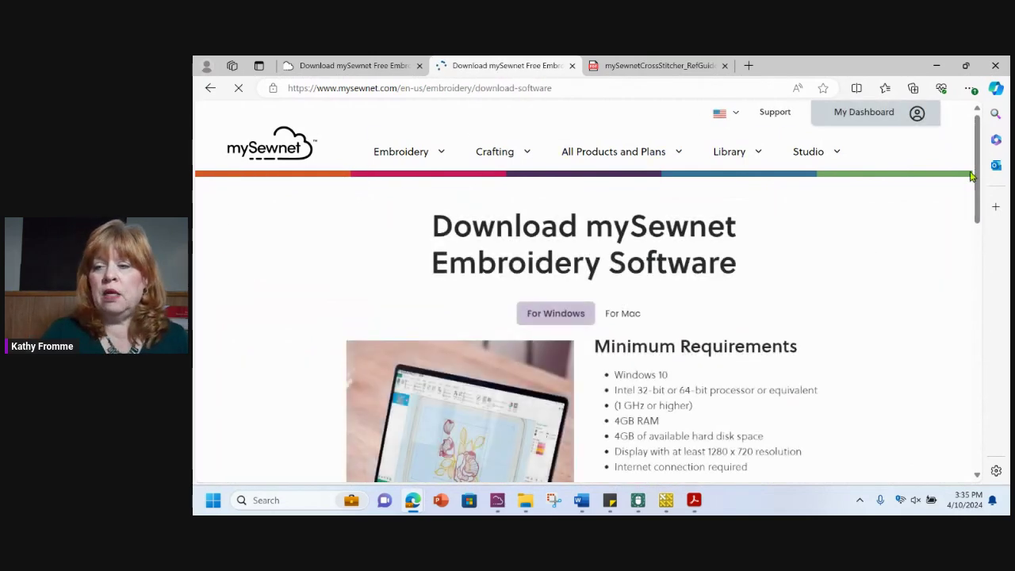
- Examine the Windows and Mac minimum requirements, the optional downloads and the Software Help section
{"action": "left_click_drag", "start_coordinate": [973, 169], "coordinate": [956, 248]}
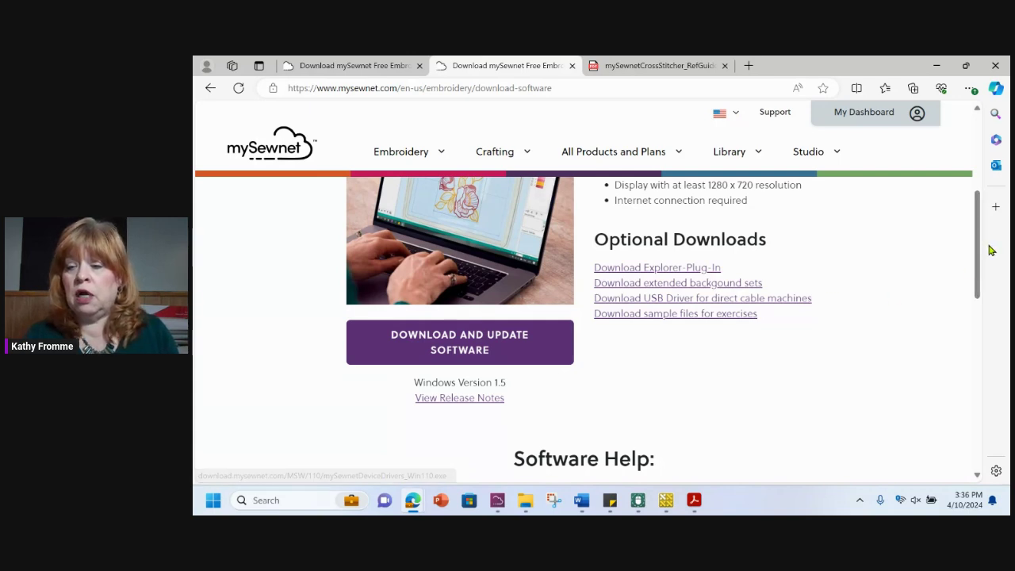
{"action": "scroll", "coordinate": [976, 252], "scroll_direction": "up", "scroll_amount": 3}
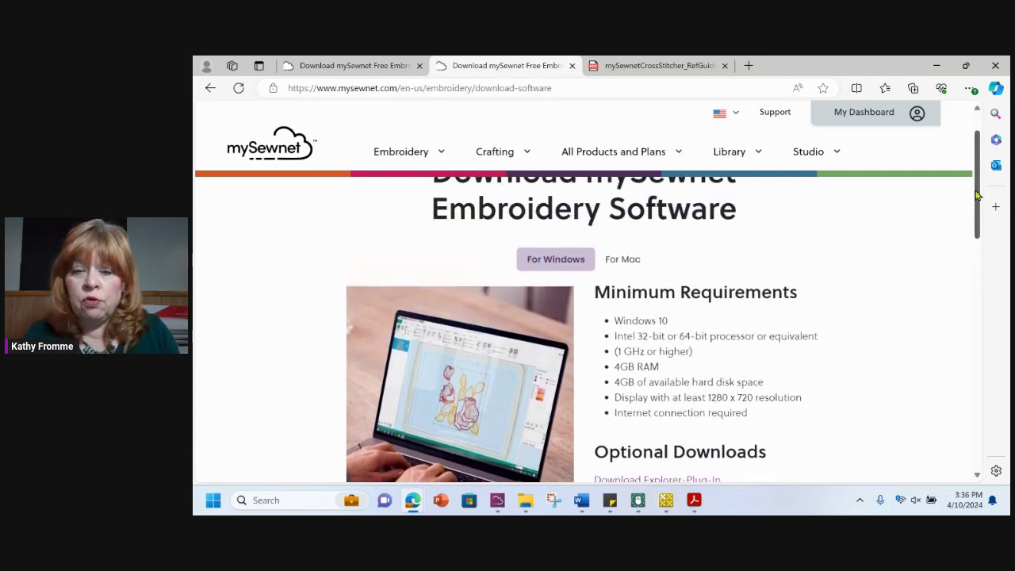
{"action": "left_click", "coordinate": [626, 267]}
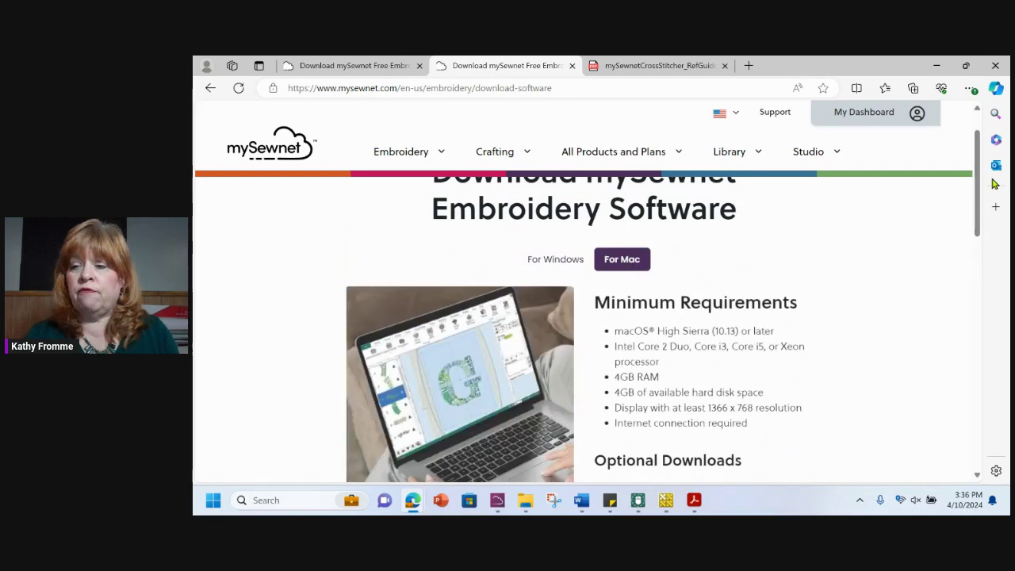
{"action": "scroll", "coordinate": [971, 210], "scroll_direction": "down", "scroll_amount": 1}
{"action": "scroll", "coordinate": [971, 210], "scroll_direction": "down", "scroll_amount": 2}
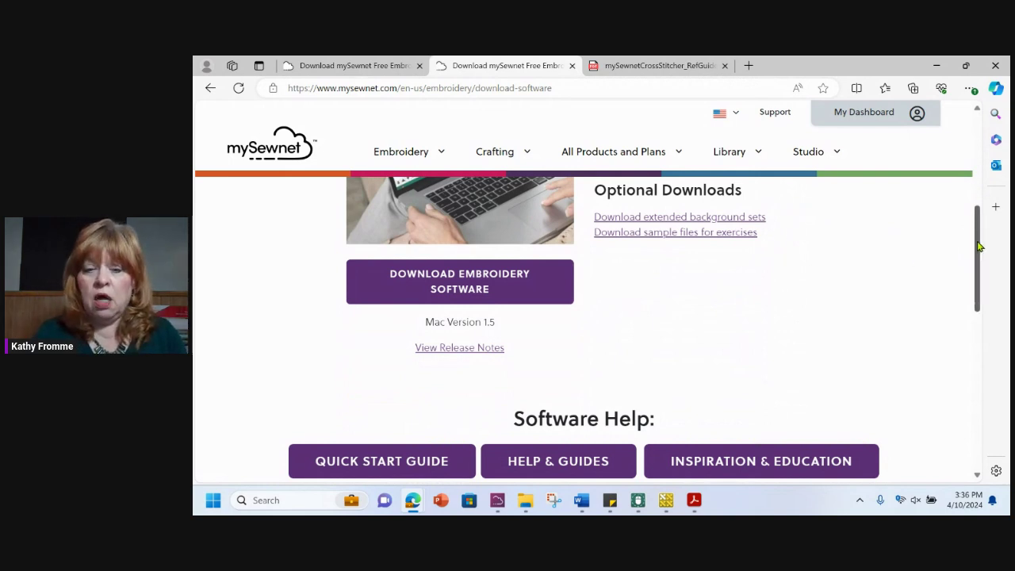
{"action": "left_click_drag", "start_coordinate": [978, 247], "coordinate": [952, 287]}
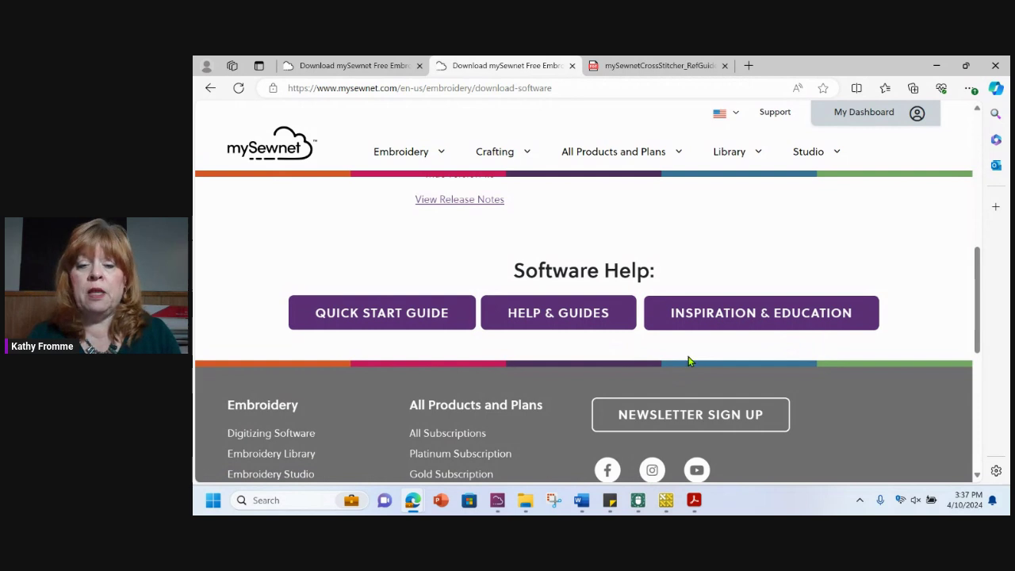
- Open the Windows Cross Stitcher reference guide document from the Help & Guides page and hide its table of contents
{"action": "left_click", "coordinate": [568, 315]}
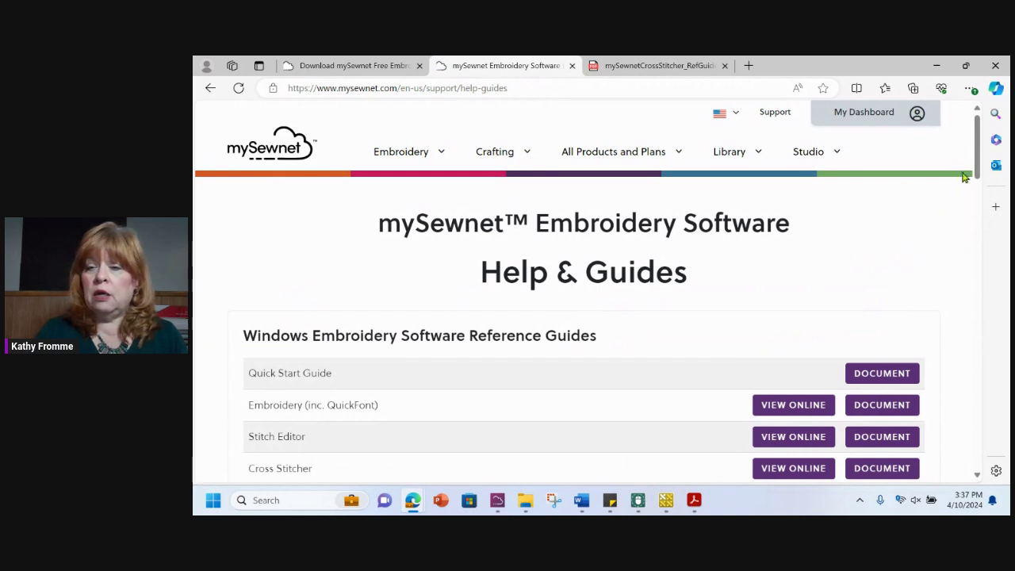
{"action": "left_click_drag", "start_coordinate": [977, 157], "coordinate": [965, 181]}
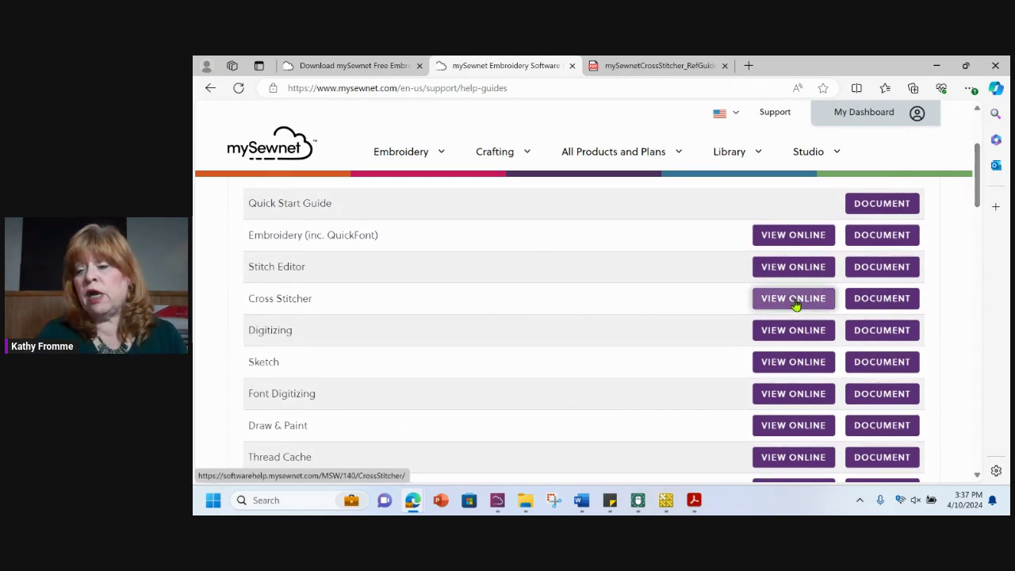
{"action": "left_click", "coordinate": [883, 300]}
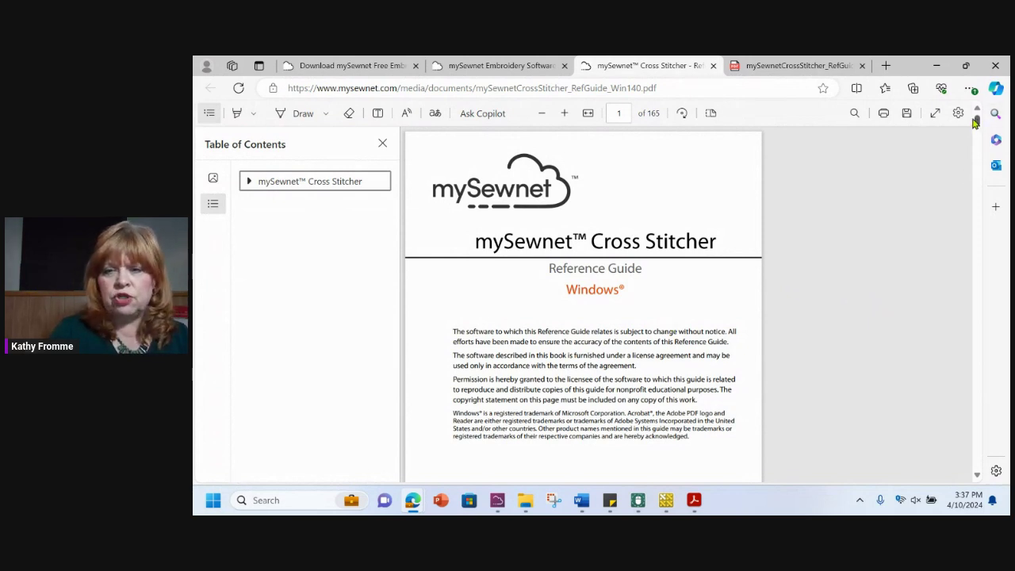
{"action": "key", "text": "Escape"}
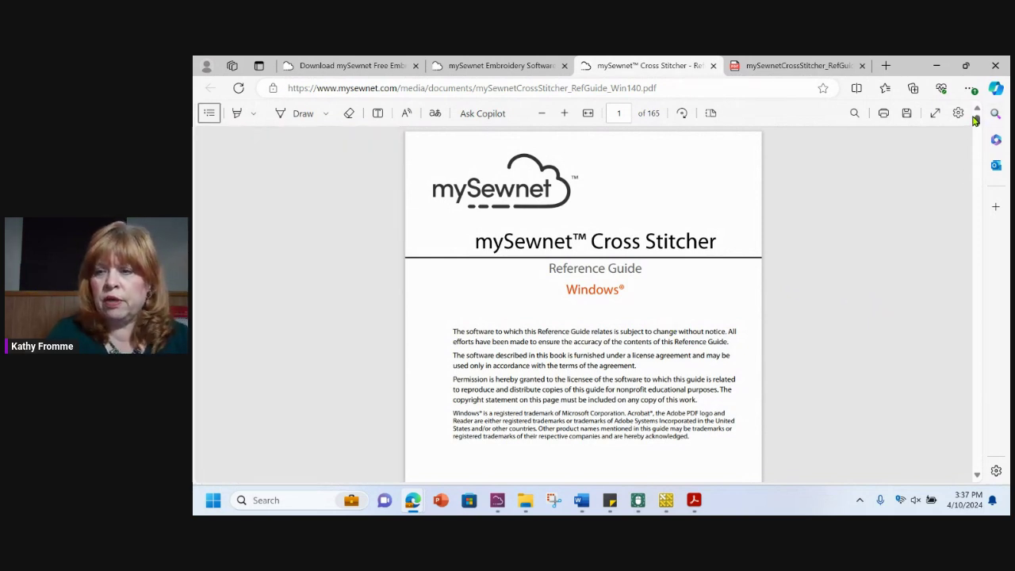
- Switch to the desktop copy of the Cross Stitcher reference guide and look through it up to Parts of the Software Window
{"action": "left_click", "coordinate": [801, 65]}
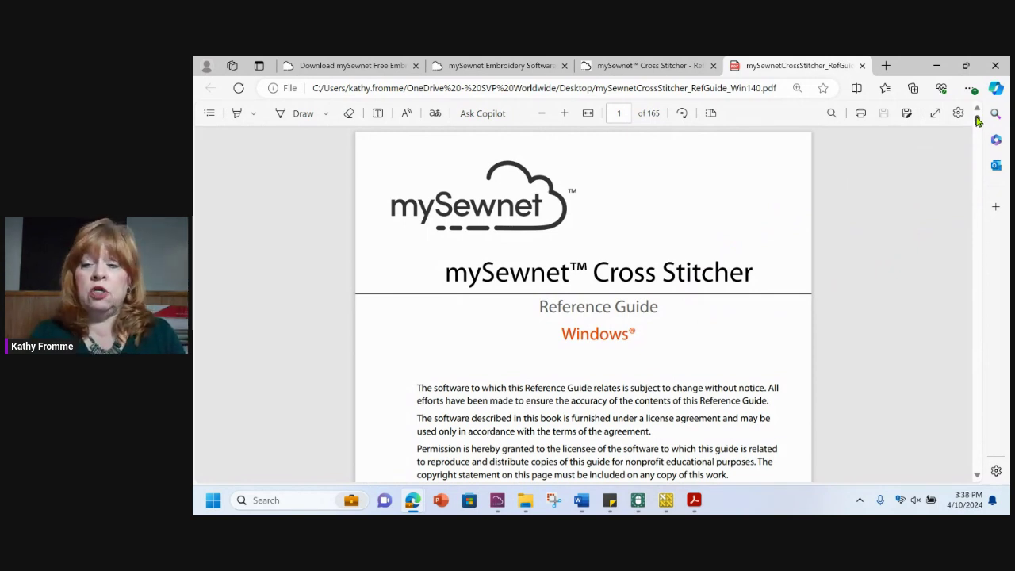
{"action": "scroll", "coordinate": [978, 119], "scroll_direction": "down", "scroll_amount": 5}
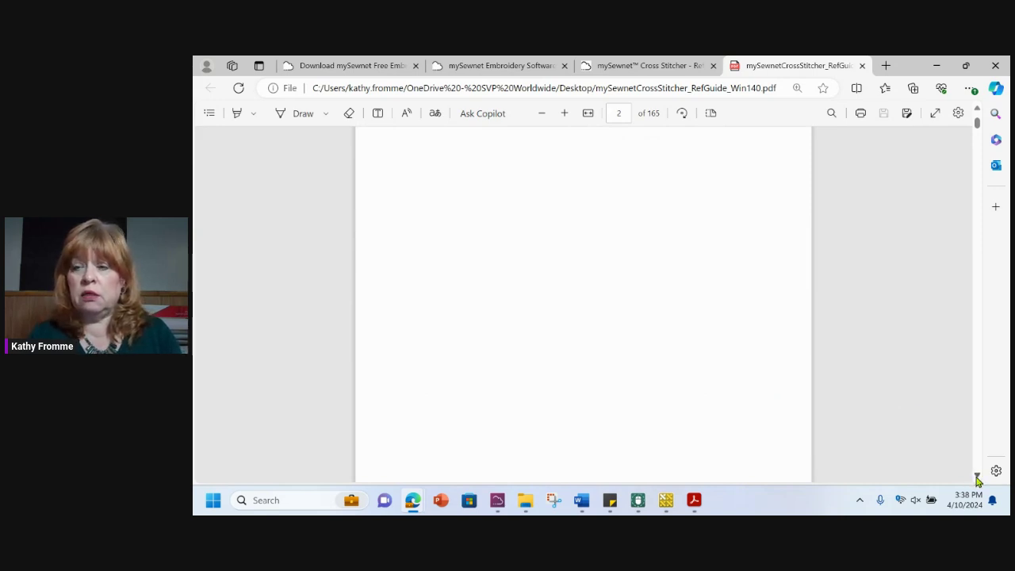
{"action": "left_click_drag", "start_coordinate": [978, 127], "coordinate": [977, 139]}
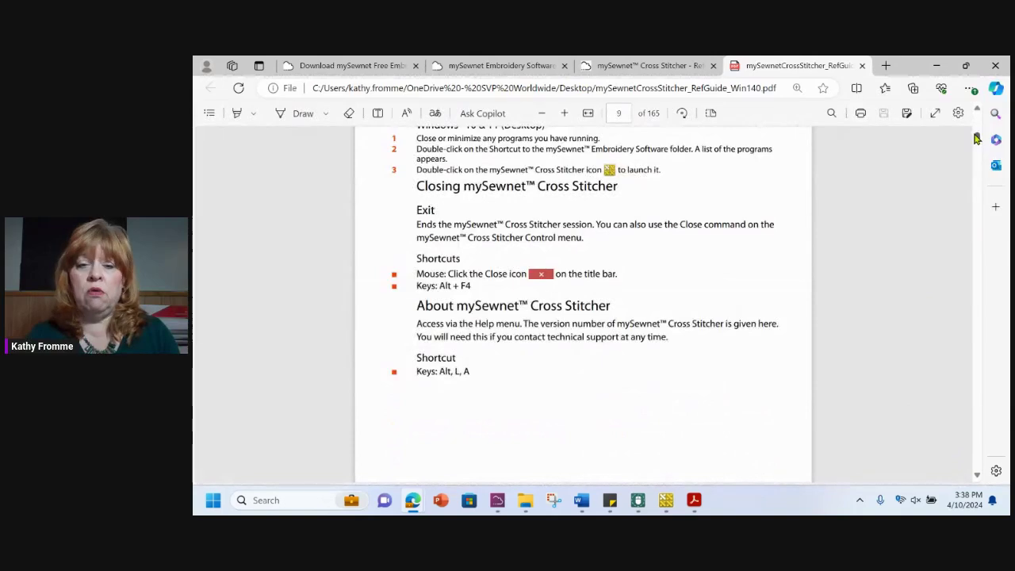
{"action": "scroll", "coordinate": [752, 396], "scroll_direction": "down", "scroll_amount": 2}
{"action": "scroll", "coordinate": [752, 396], "scroll_direction": "down", "scroll_amount": 3}
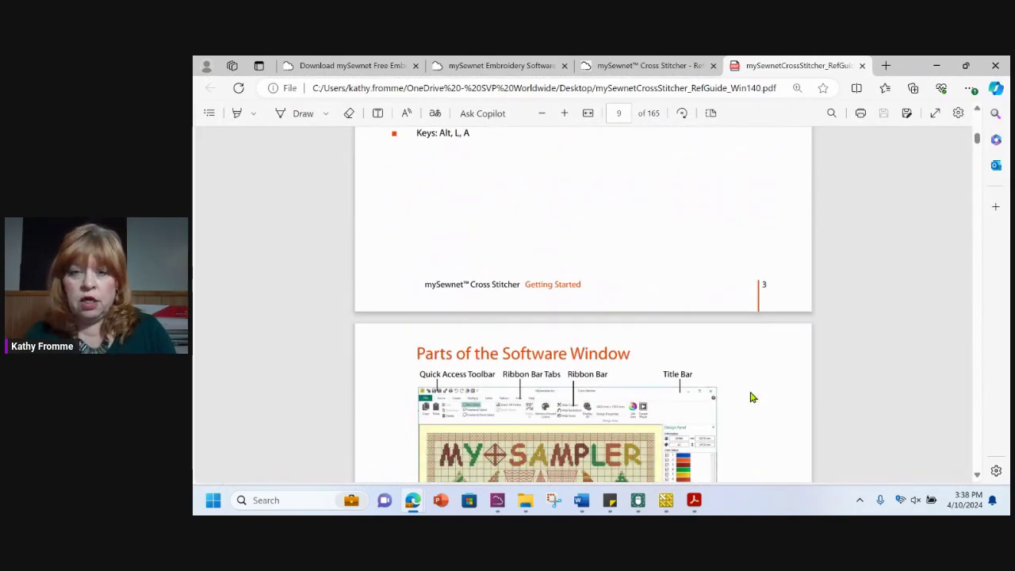
{"action": "scroll", "coordinate": [751, 397], "scroll_direction": "down", "scroll_amount": 1}
- Go to page 78 of the reference guide
{"action": "left_click", "coordinate": [622, 113]}
{"action": "type", "text": "107"}
{"action": "key", "text": "BackSpace"}
{"action": "key", "text": "BackSpace"}
{"action": "type", "text": "78"}
{"action": "key", "text": "Return"}
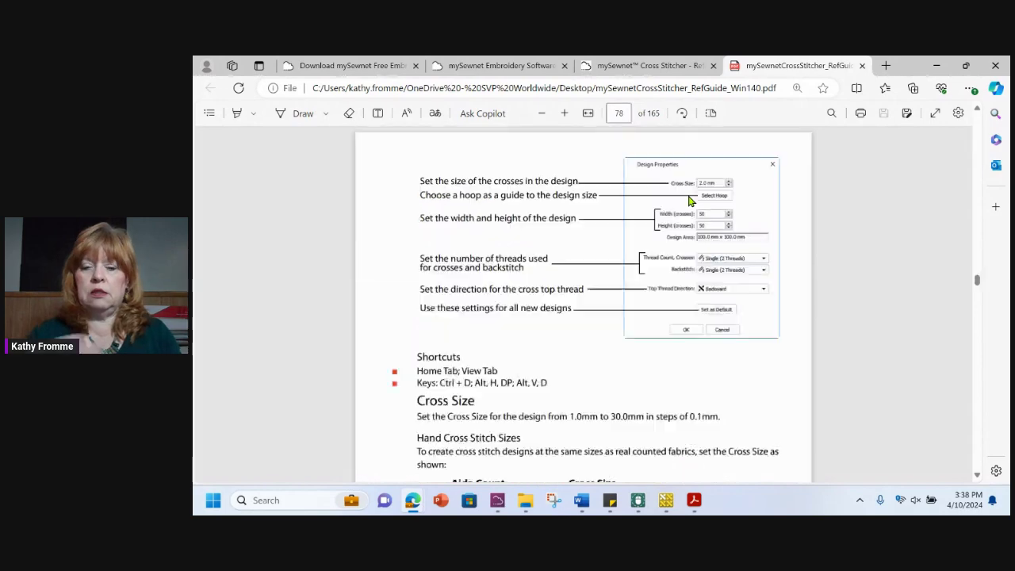
- Read the guide's Design Properties sections on Aida count cross sizes, design width and height, and thread count for crosses
{"action": "left_click_drag", "start_coordinate": [977, 283], "coordinate": [977, 277]}
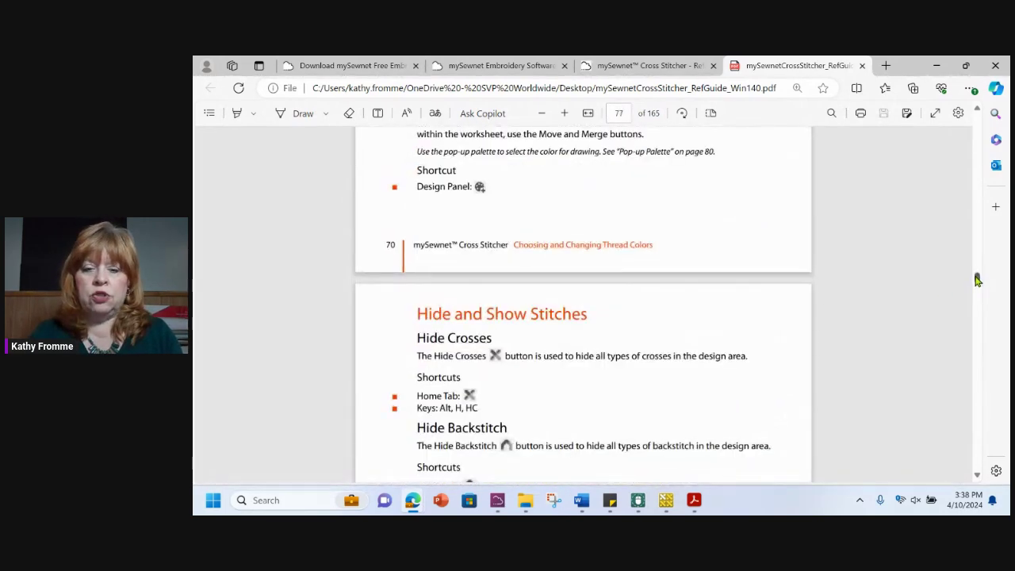
{"action": "left_click", "coordinate": [977, 478]}
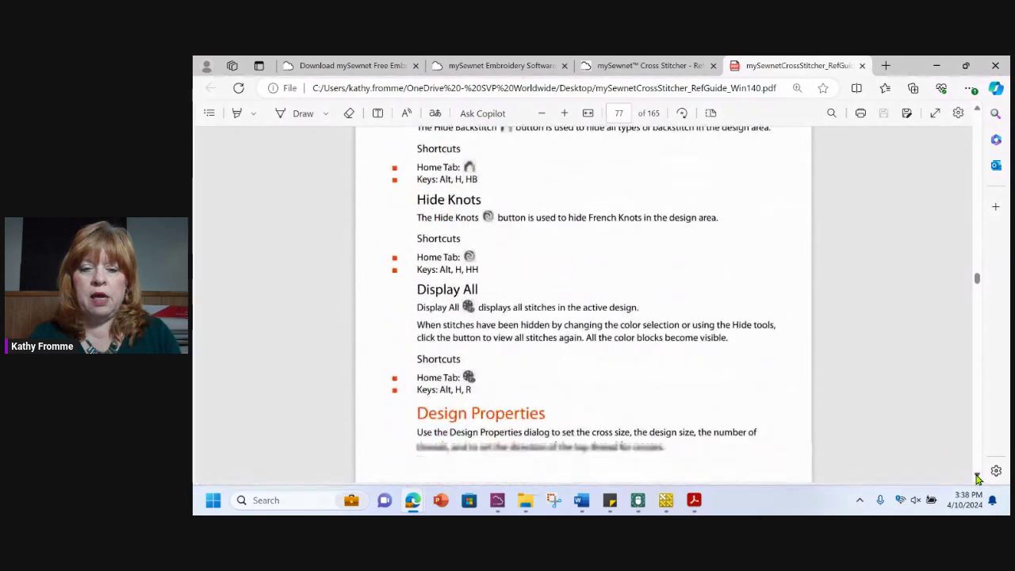
{"action": "left_click", "coordinate": [977, 478]}
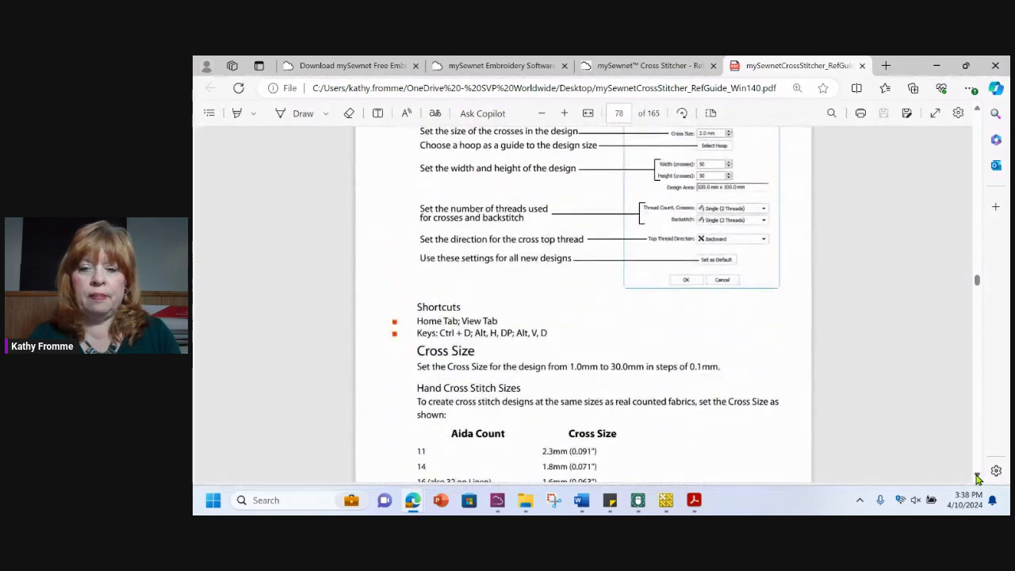
{"action": "left_click", "coordinate": [977, 478]}
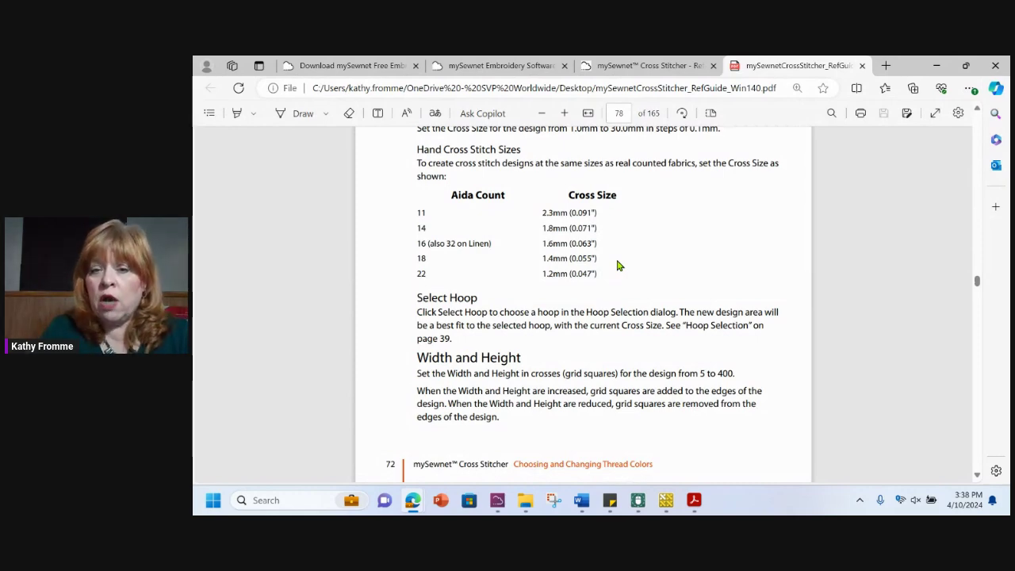
{"action": "scroll", "coordinate": [619, 265], "scroll_direction": "down", "scroll_amount": 3}
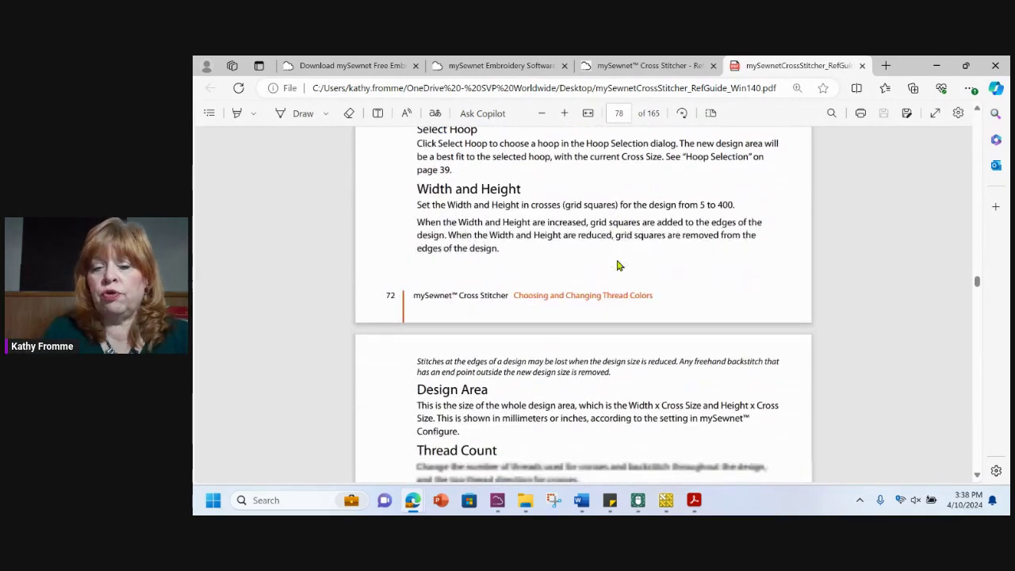
{"action": "scroll", "coordinate": [619, 266], "scroll_direction": "down", "scroll_amount": 2}
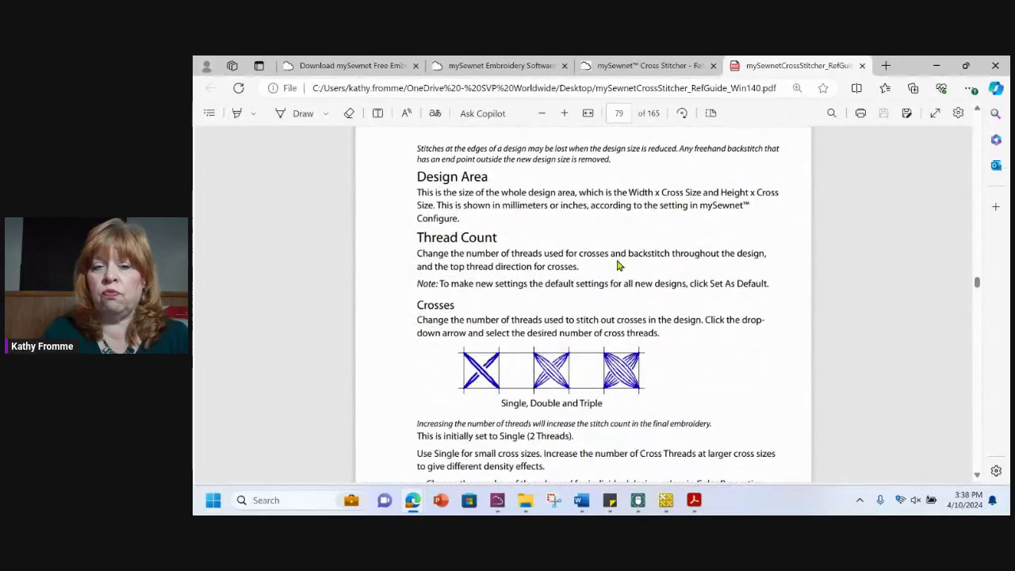
{"action": "scroll", "coordinate": [618, 266], "scroll_direction": "down", "scroll_amount": 1}
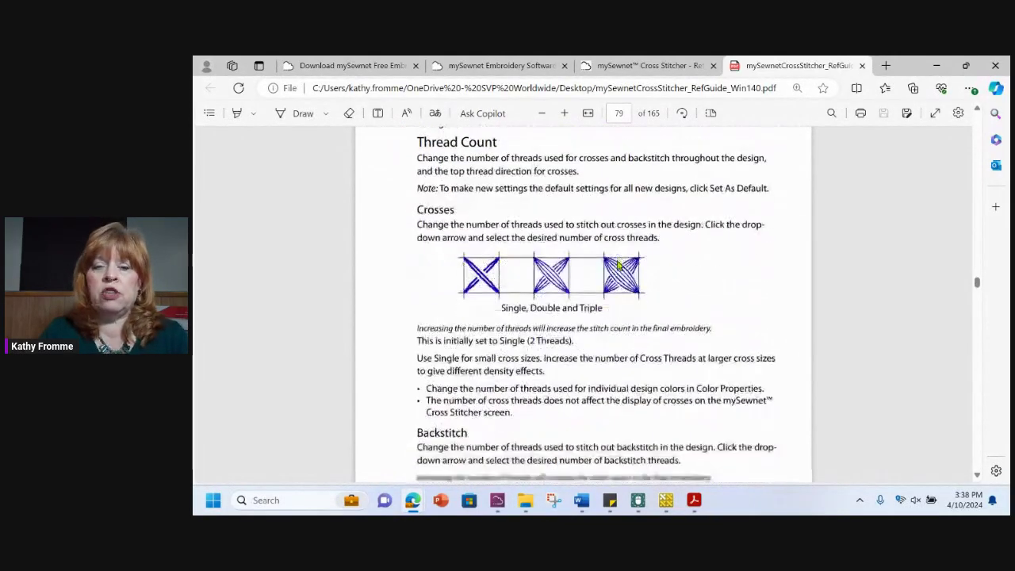
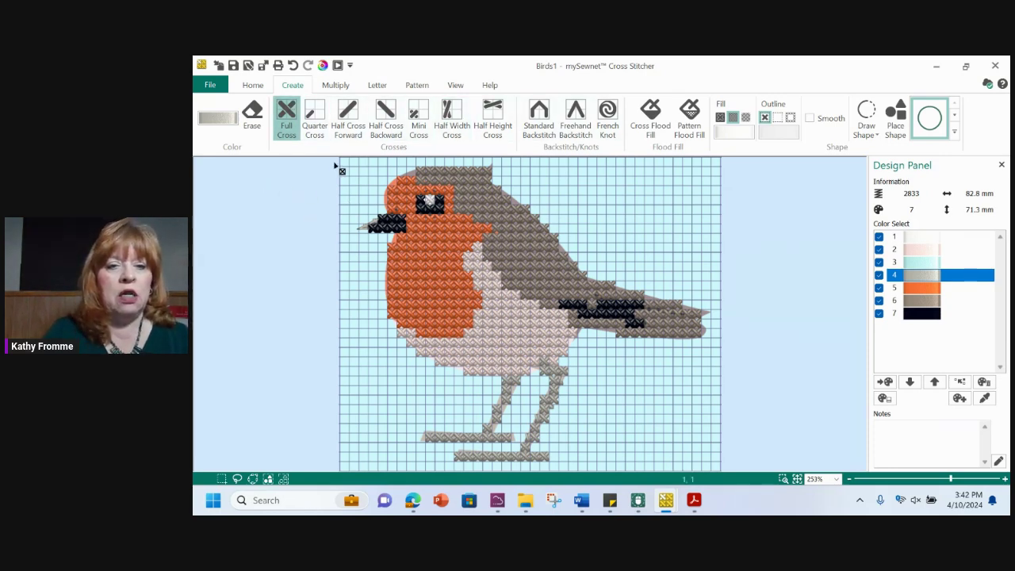
- Open the robin design's Design Properties for review and close them without making changes
{"action": "left_click", "coordinate": [253, 84]}
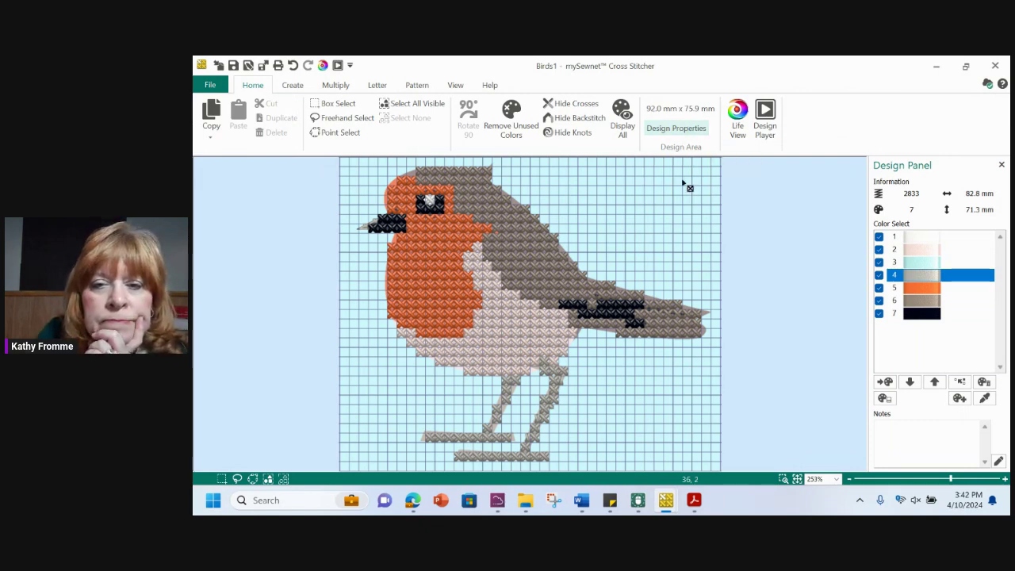
{"action": "left_click", "coordinate": [676, 128]}
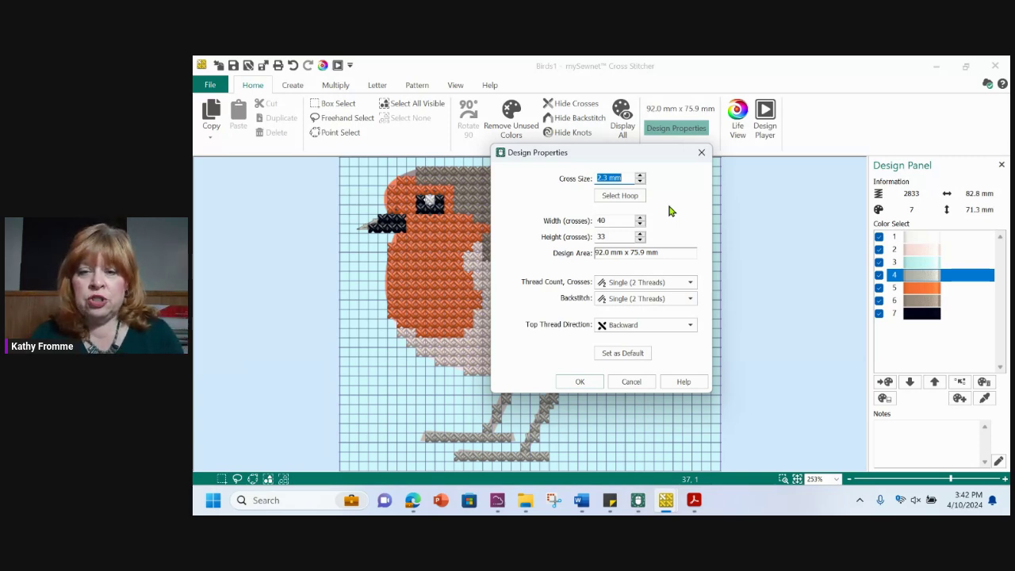
{"action": "left_click", "coordinate": [701, 157]}
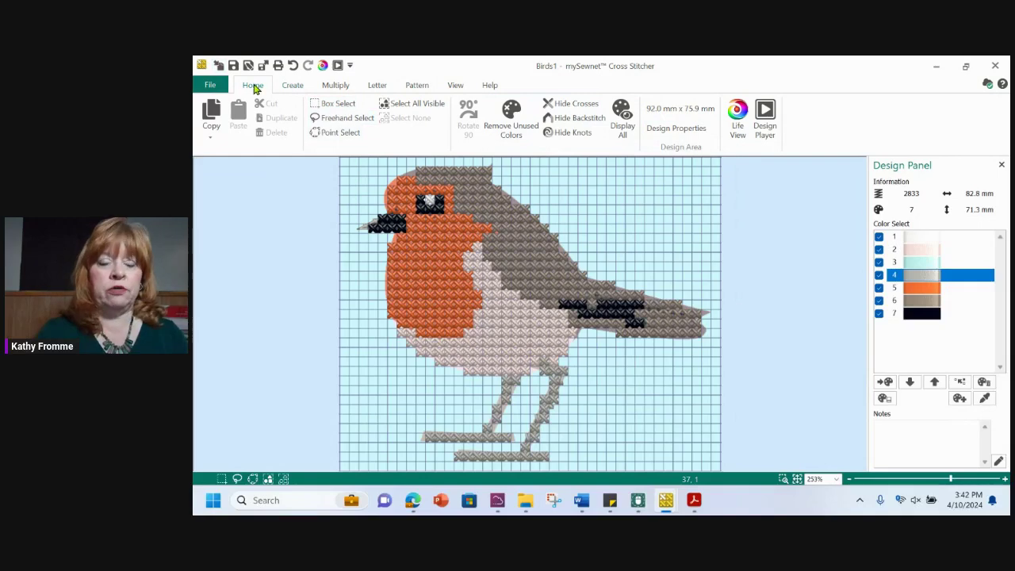
- Set the design's thread count to Triple (6 Threads) for crosses and Single (2 Threads) for backstitch, with top thread direction Backward
{"action": "left_click", "coordinate": [676, 129]}
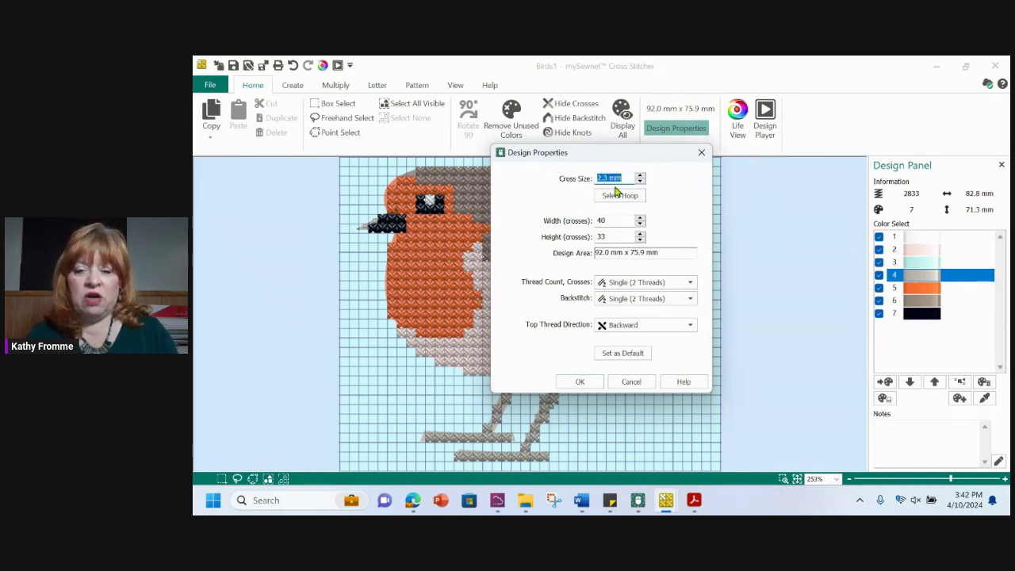
{"action": "left_click", "coordinate": [692, 284]}
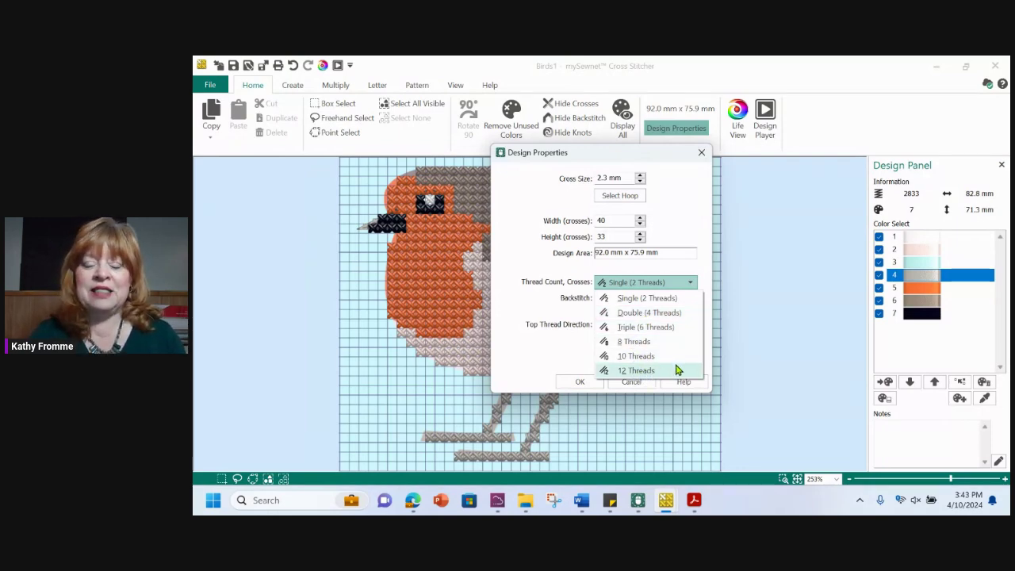
{"action": "left_click", "coordinate": [644, 328]}
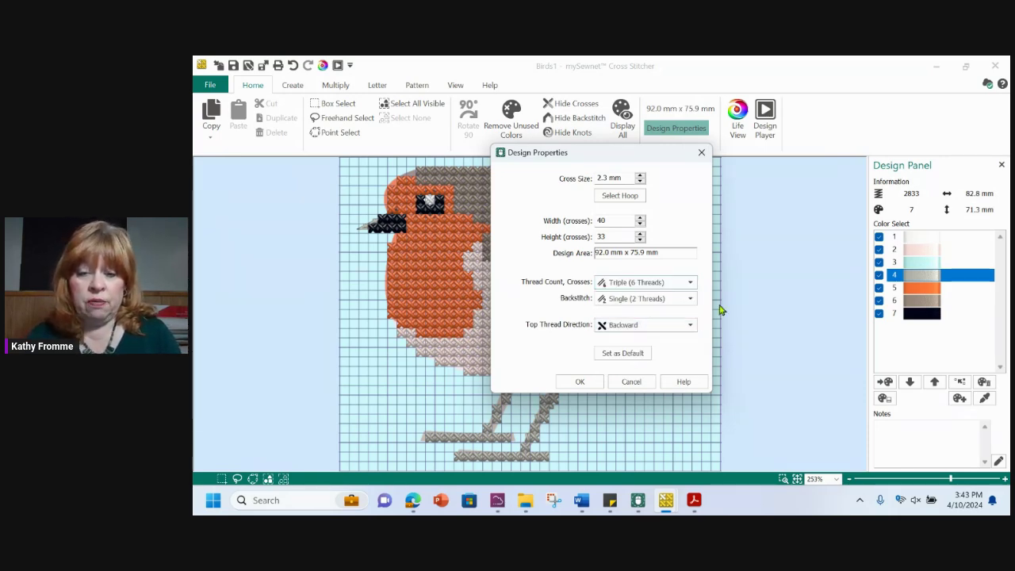
{"action": "left_click", "coordinate": [692, 302]}
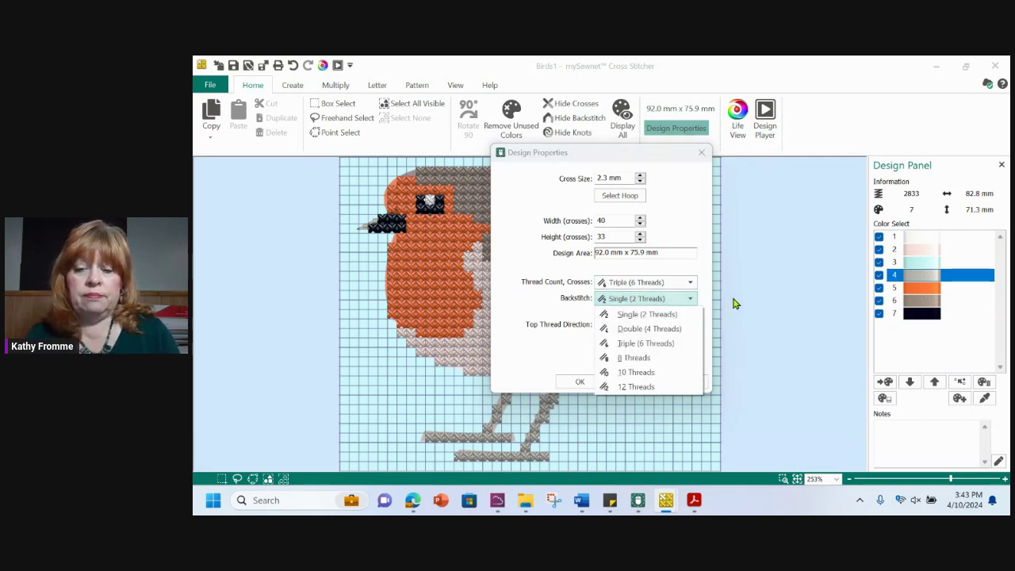
{"action": "left_click", "coordinate": [635, 317]}
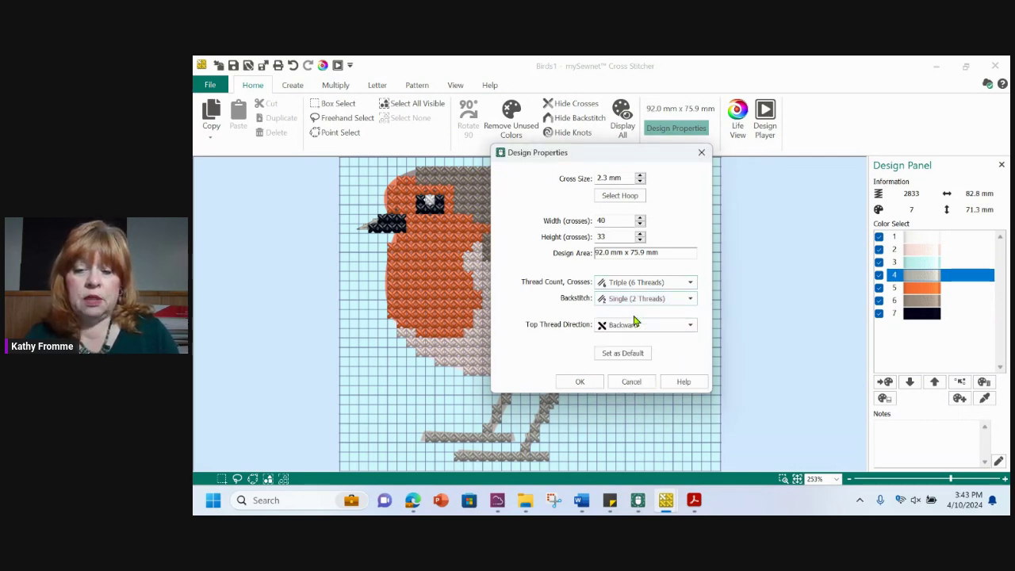
{"action": "left_click", "coordinate": [690, 331]}
{"action": "left_click", "coordinate": [644, 340]}
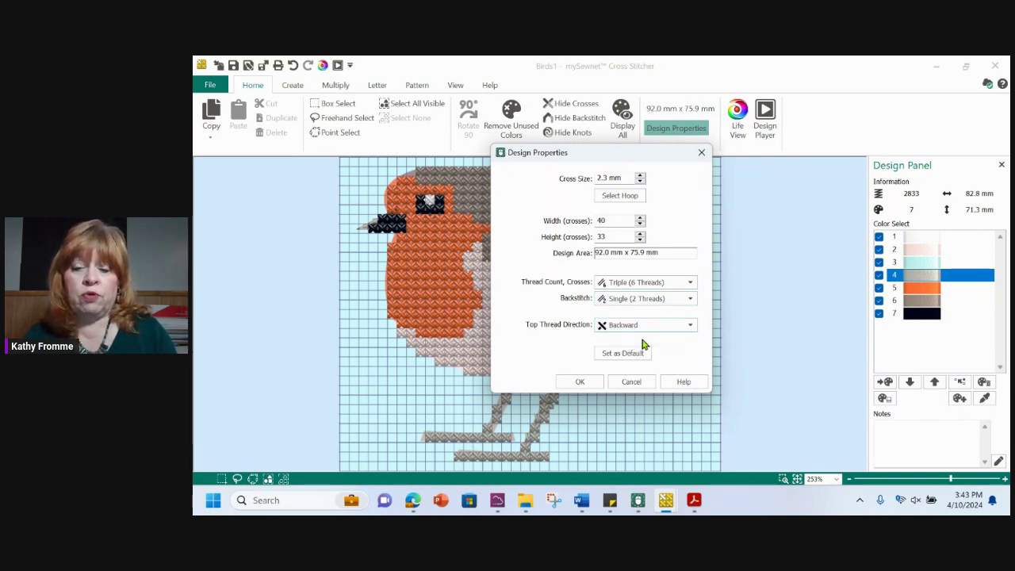
{"action": "left_click", "coordinate": [578, 382]}
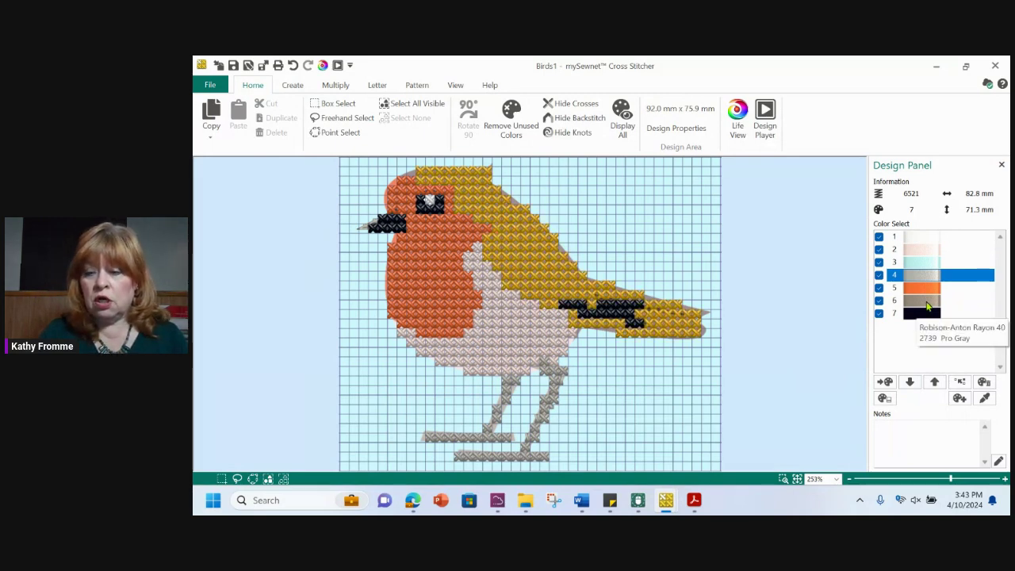
- Add a short run of crosses in color 6 above the robin's tail and inspect them up close in 2D View
{"action": "left_click", "coordinate": [936, 299]}
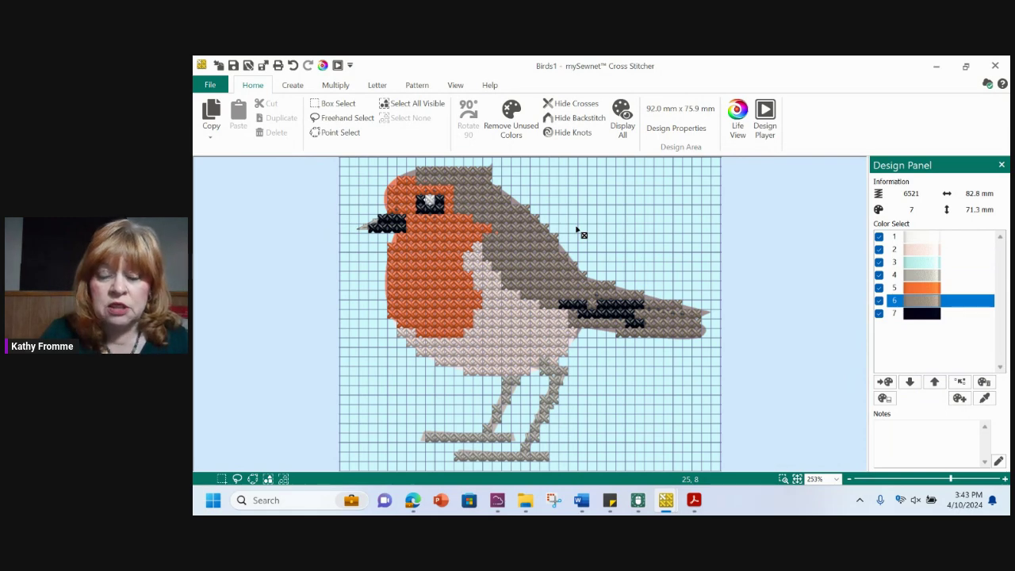
{"action": "mouse_move", "coordinate": [589, 231]}
{"action": "left_mouse_down"}
{"action": "mouse_move", "coordinate": [619, 241]}
{"action": "mouse_move", "coordinate": [613, 255]}
{"action": "mouse_move", "coordinate": [640, 241]}
{"action": "left_mouse_up"}
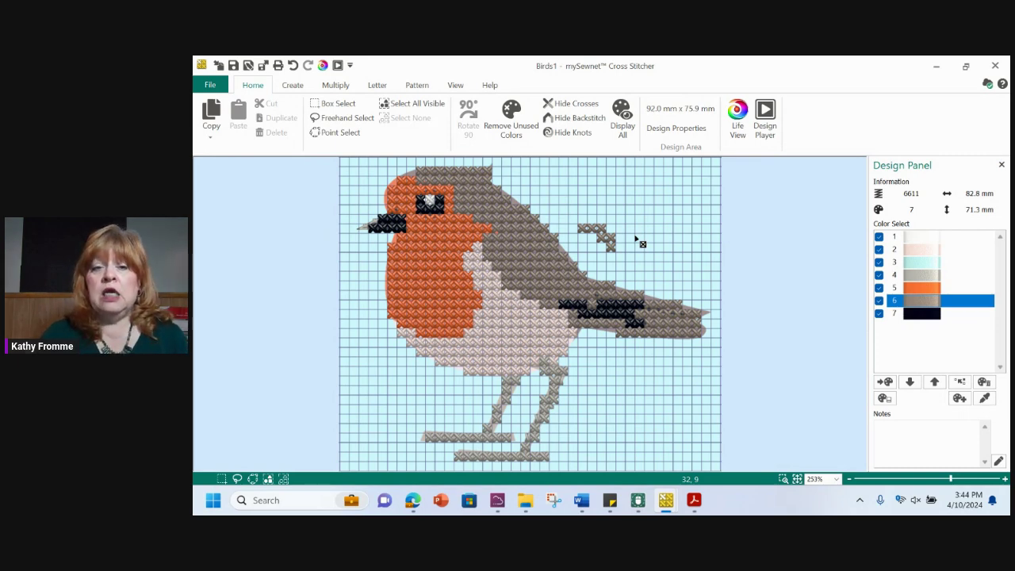
{"action": "left_click", "coordinate": [455, 85]}
{"action": "left_click", "coordinate": [453, 117]}
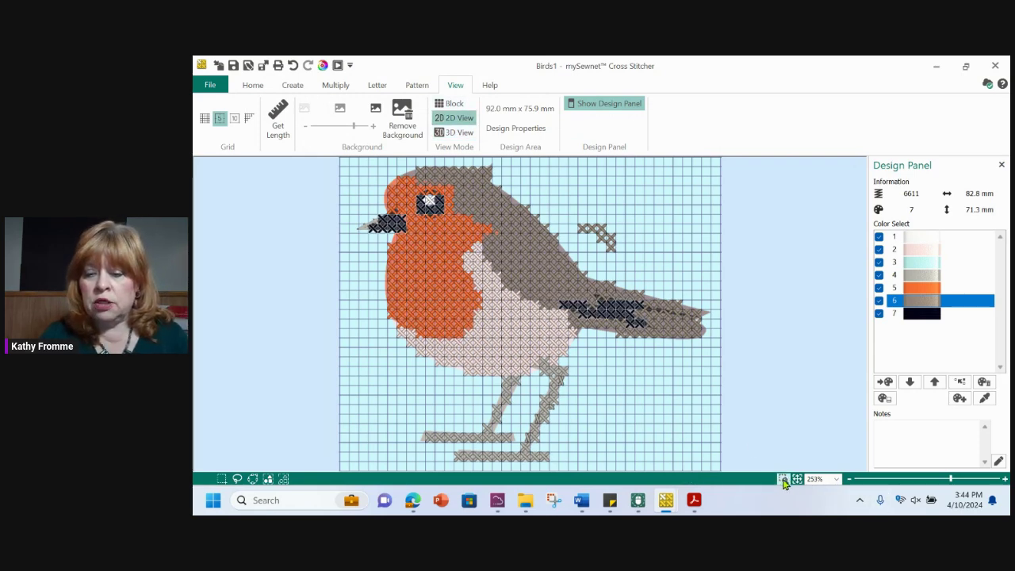
{"action": "left_click_drag", "start_coordinate": [540, 196], "coordinate": [651, 320]}
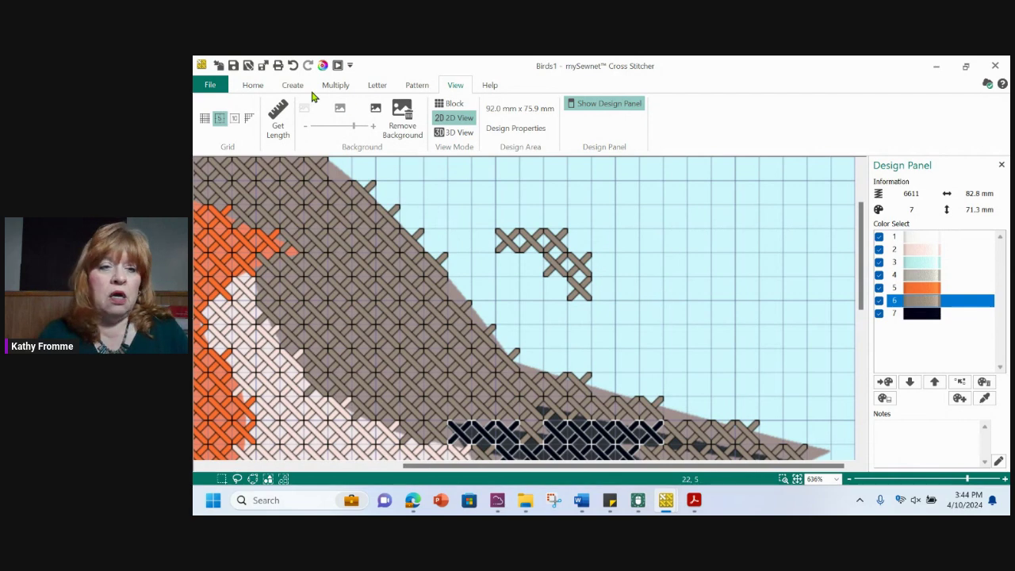
- Preview the robin design enlarged in the Design Player and close the preview
{"action": "left_click", "coordinate": [248, 85]}
{"action": "left_click", "coordinate": [766, 115]}
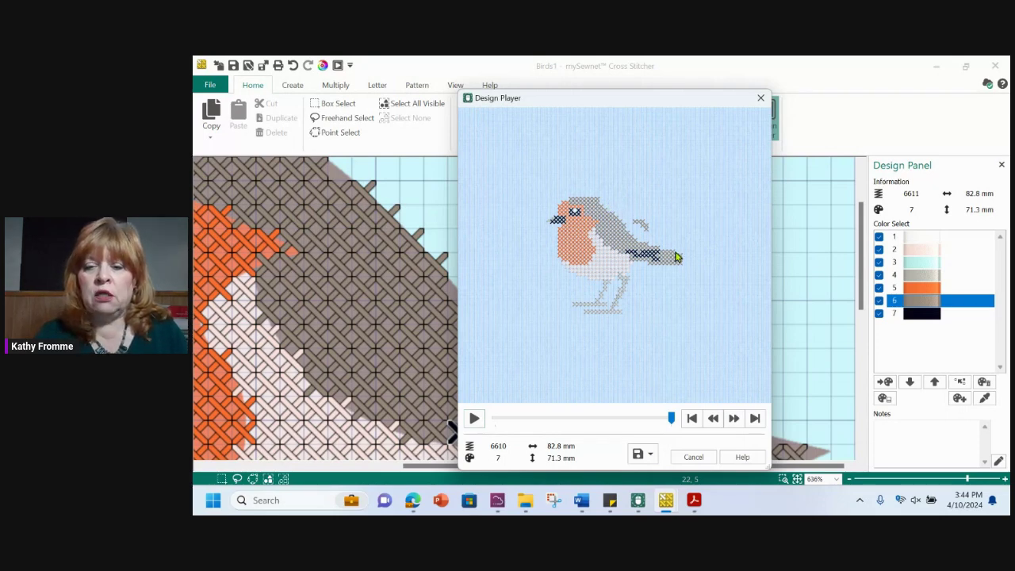
{"action": "scroll", "coordinate": [677, 256], "scroll_direction": "up", "scroll_amount": 2}
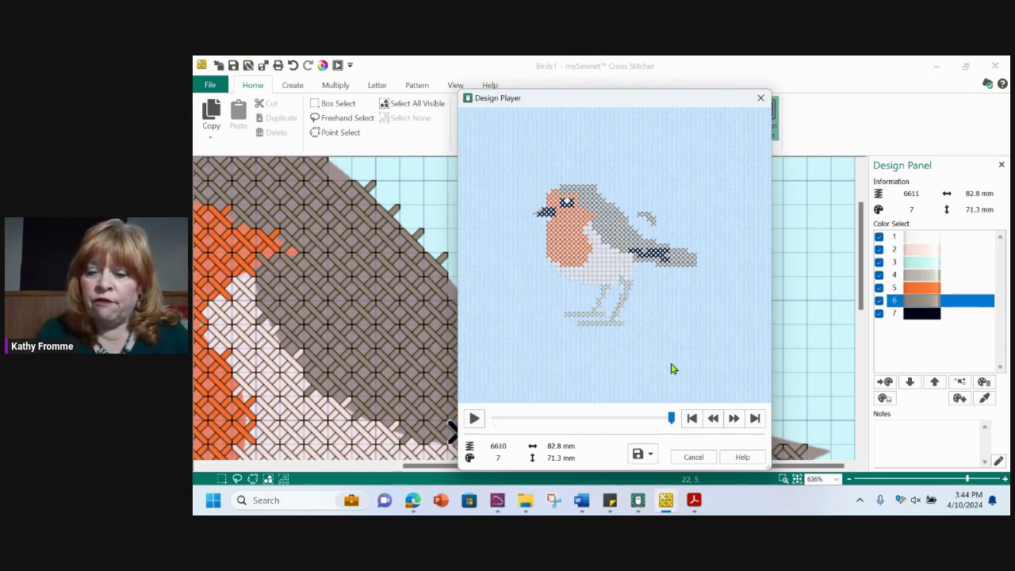
{"action": "left_click", "coordinate": [694, 459]}
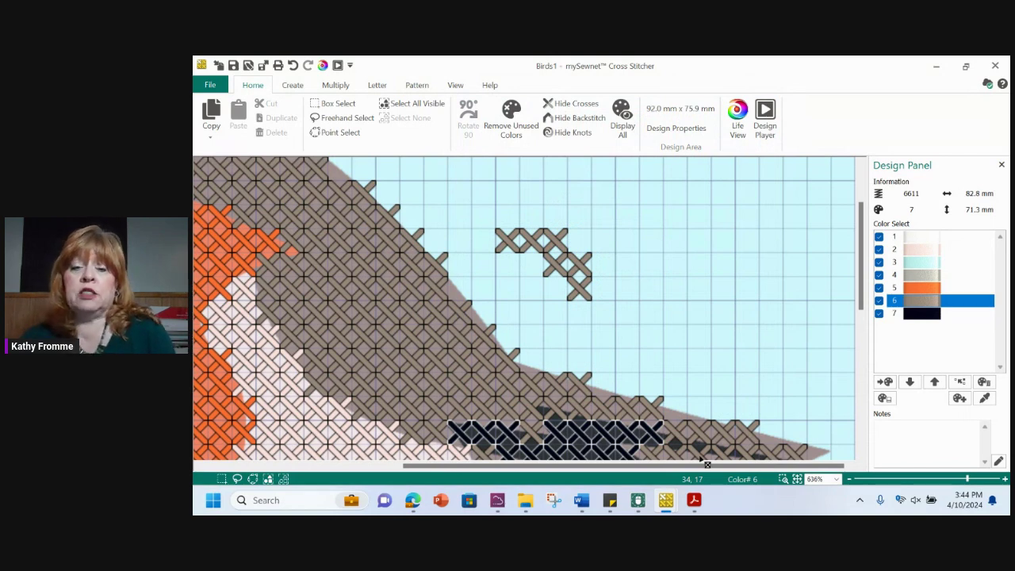
- Set the thread count for crosses to Single (2 Threads) and fit the whole robin design in view
{"action": "left_click", "coordinate": [677, 128]}
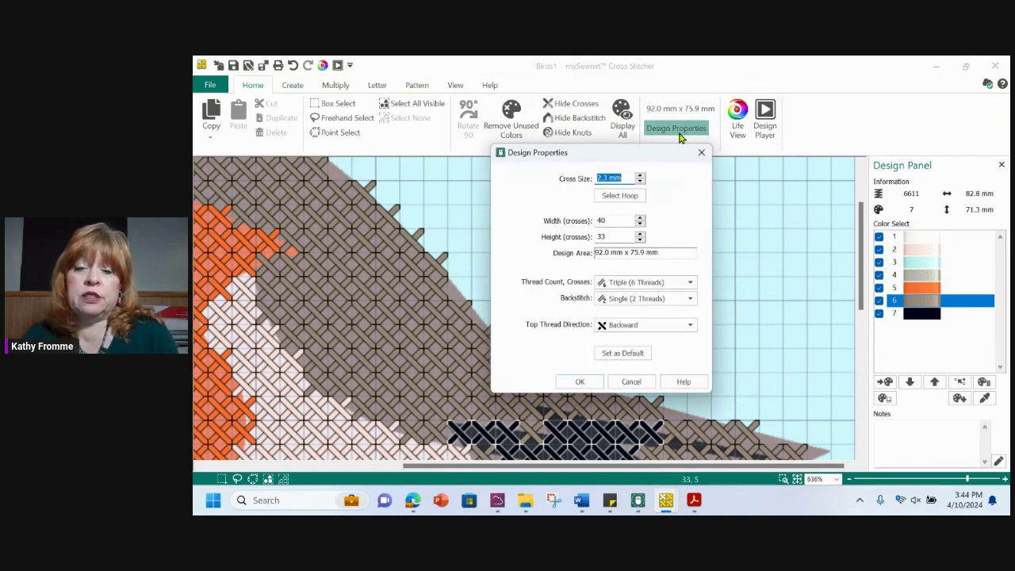
{"action": "left_click", "coordinate": [692, 283]}
{"action": "left_click", "coordinate": [656, 297]}
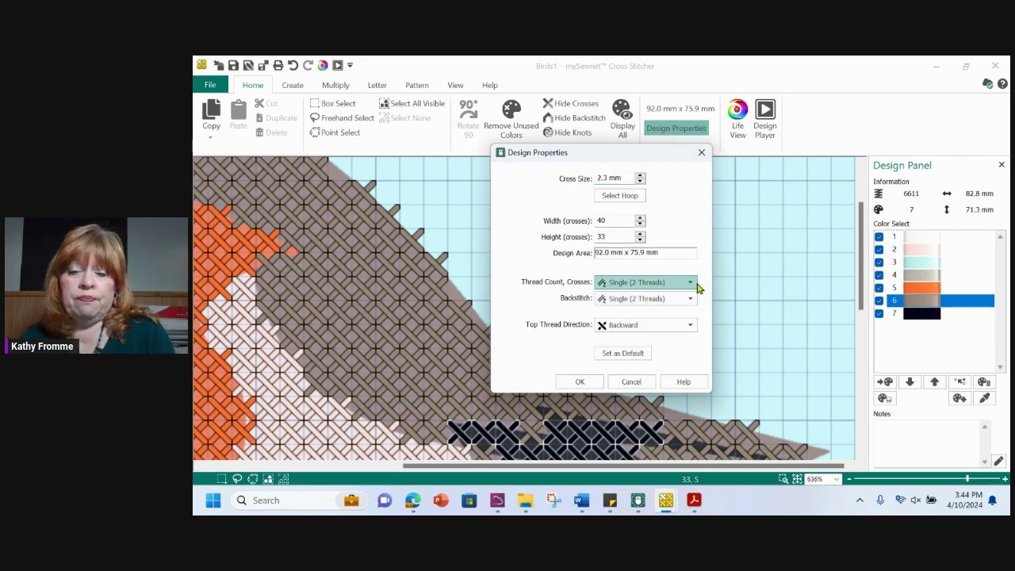
{"action": "left_click", "coordinate": [580, 382]}
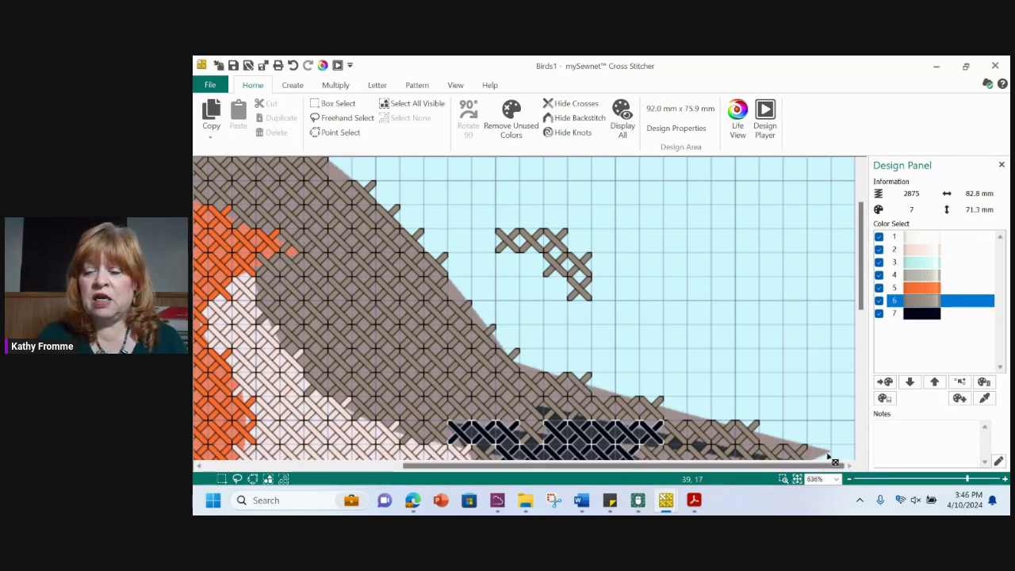
{"action": "left_click", "coordinate": [796, 480]}
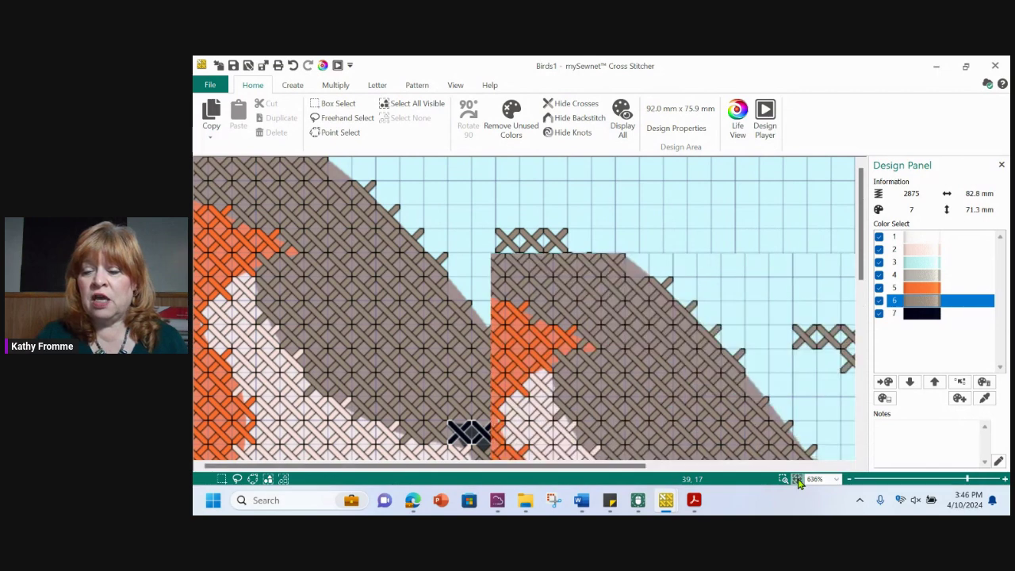
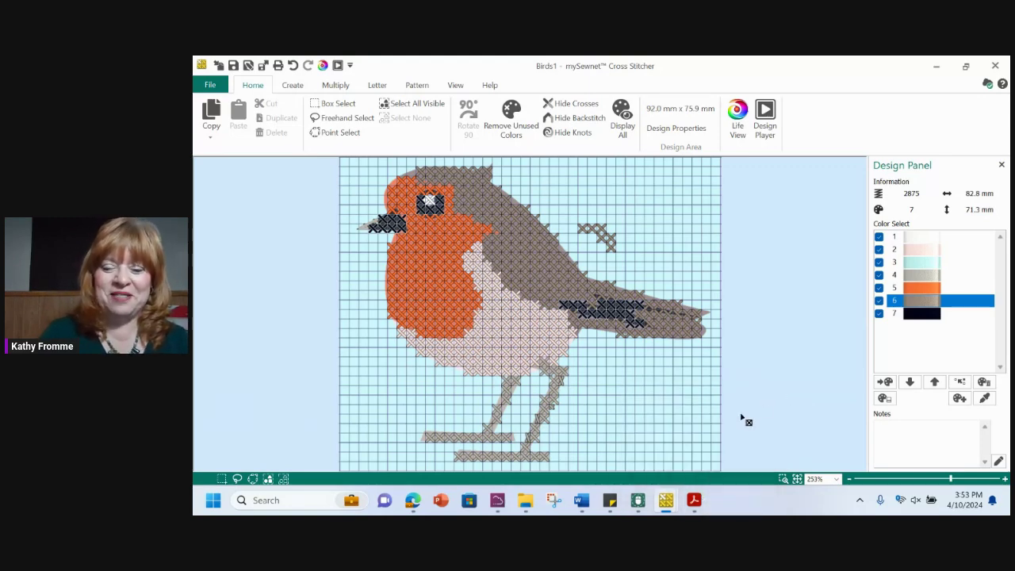
- Switch to the blank untitled design and start a new maximized Cross Stitcher window from it
{"action": "left_click", "coordinate": [666, 504]}
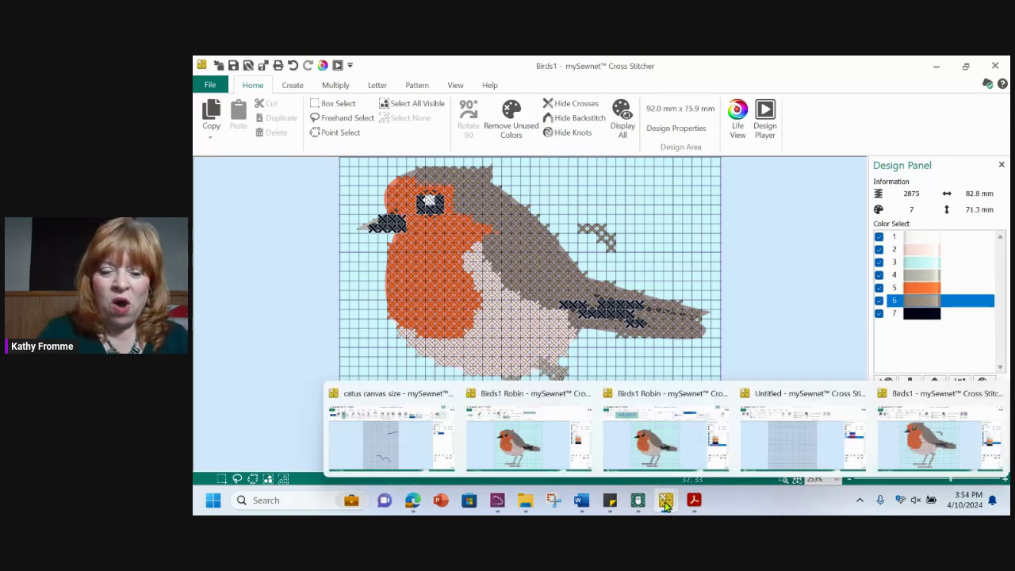
{"action": "left_click", "coordinate": [769, 450]}
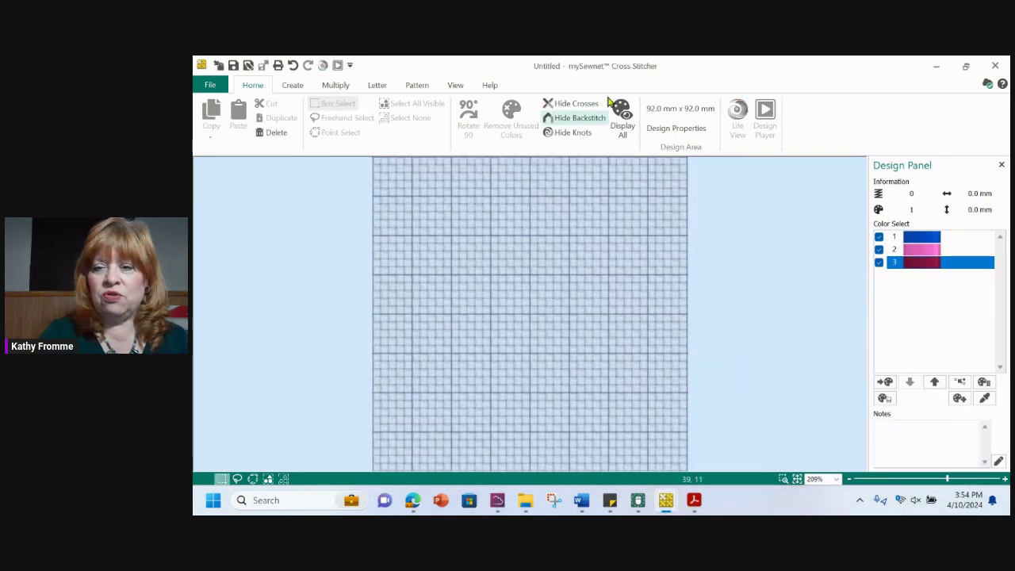
{"action": "left_click", "coordinate": [210, 85]}
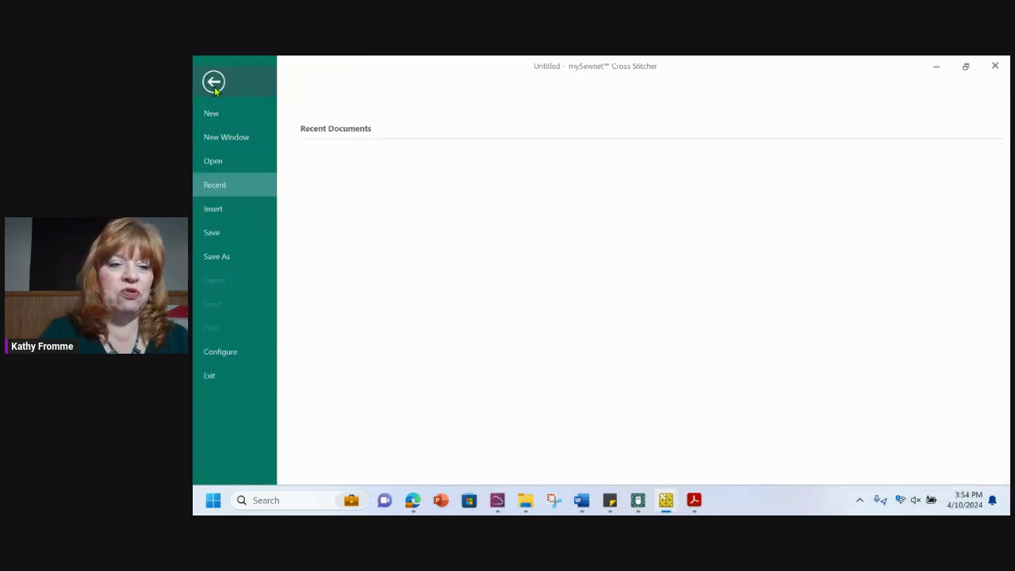
{"action": "left_click", "coordinate": [218, 136]}
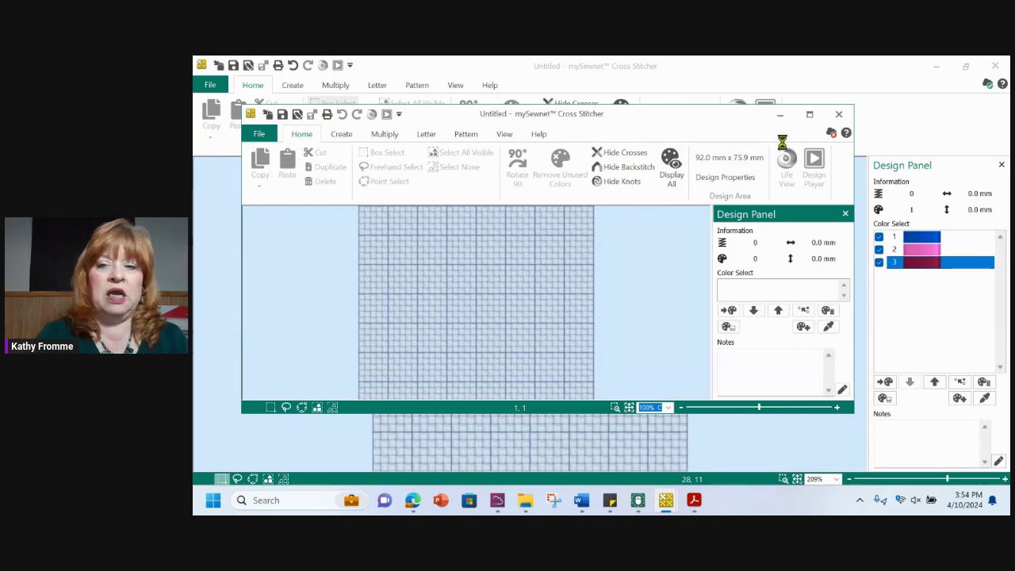
{"action": "left_click", "coordinate": [809, 115]}
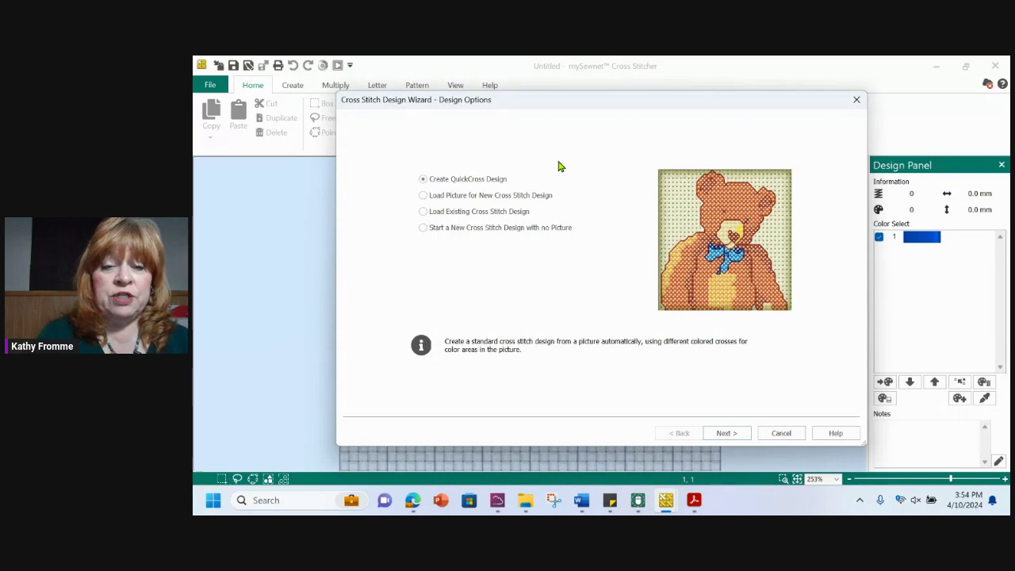
- Review the wizard's Load Picture for New Cross Stitch Design and Load Existing Cross Stitch Design options, and cancel the wizard
{"action": "left_click", "coordinate": [423, 195]}
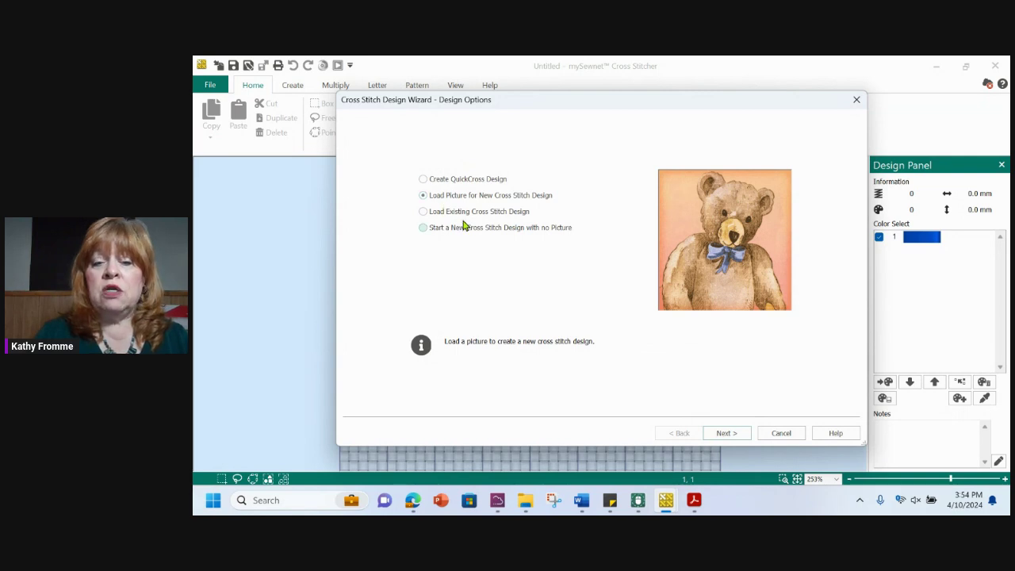
{"action": "left_click", "coordinate": [546, 219]}
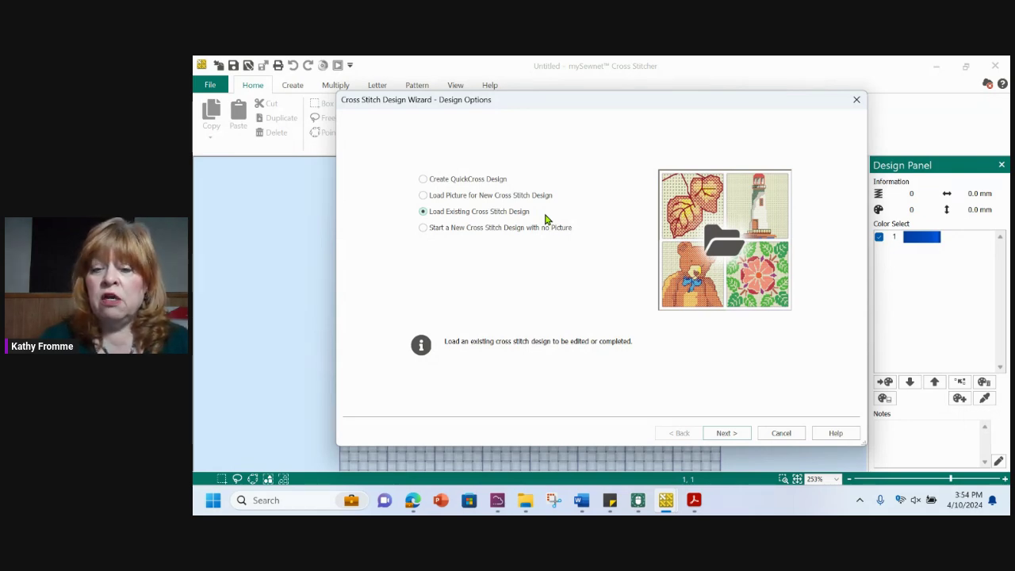
{"action": "left_click", "coordinate": [781, 434]}
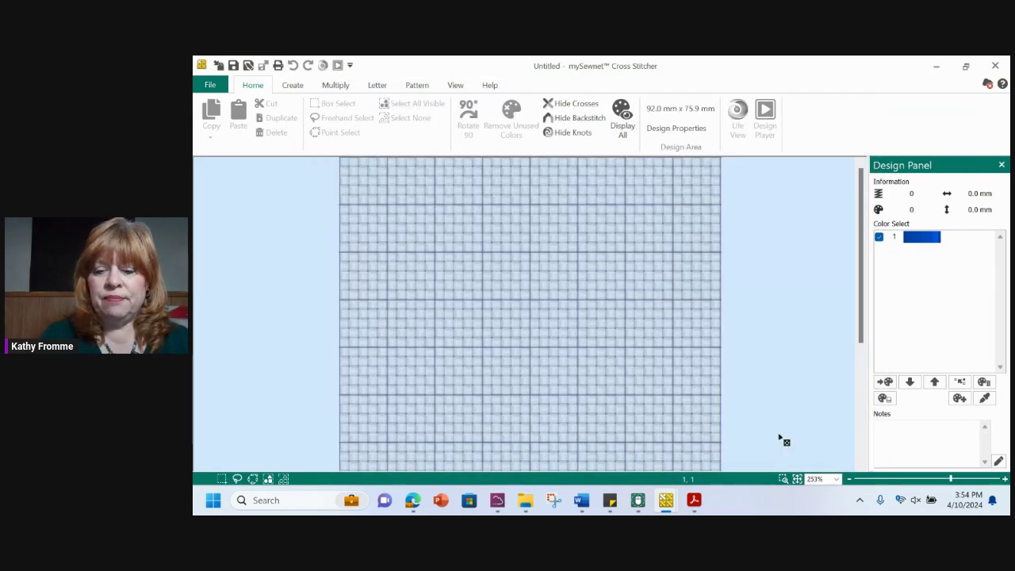
- Switch to the Birds1 robin design and save it as a Cross Stitcher file named "demo bird"
{"action": "mouse_move", "coordinate": [668, 501]}
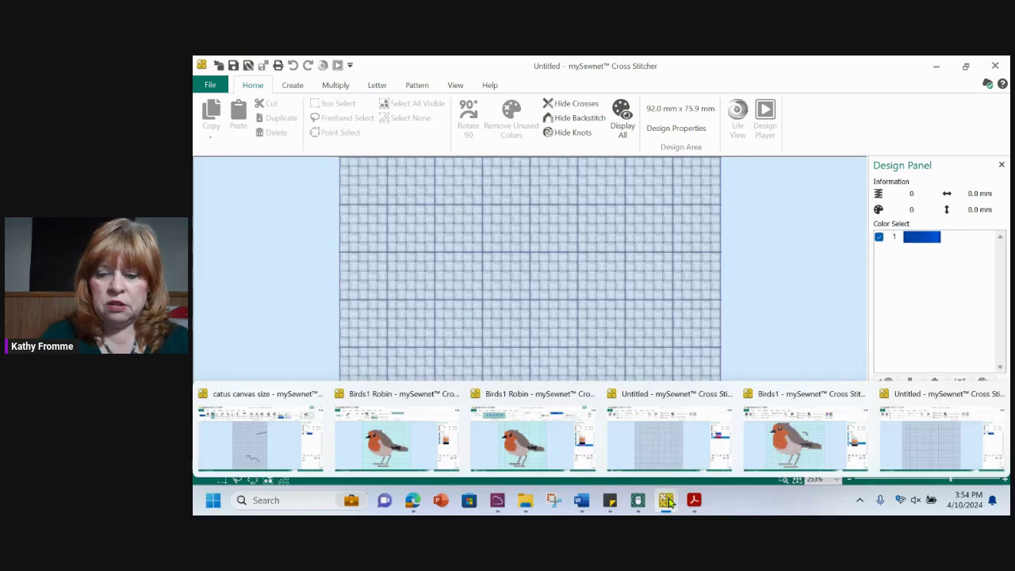
{"action": "left_click", "coordinate": [798, 446]}
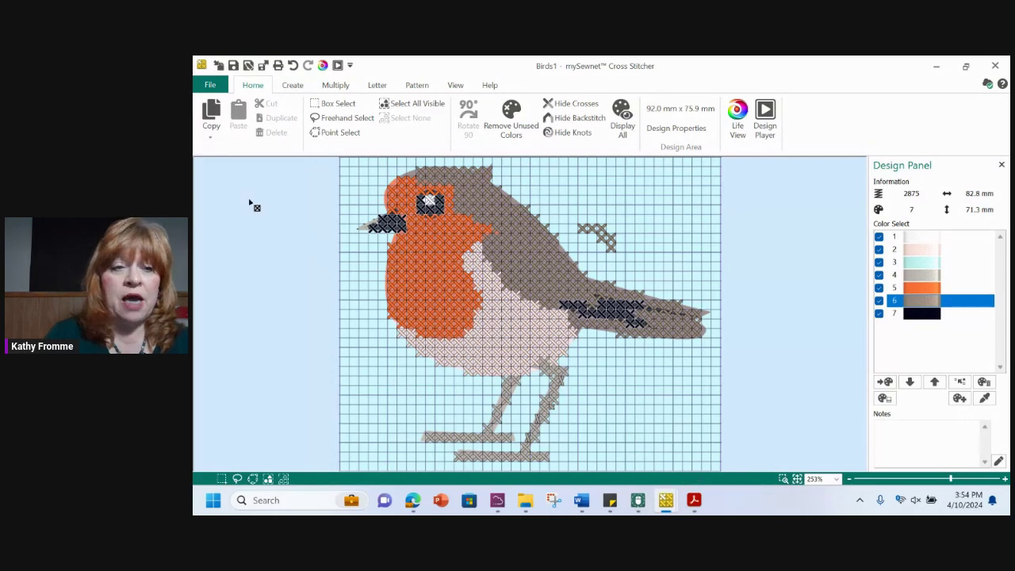
{"action": "left_click", "coordinate": [209, 85]}
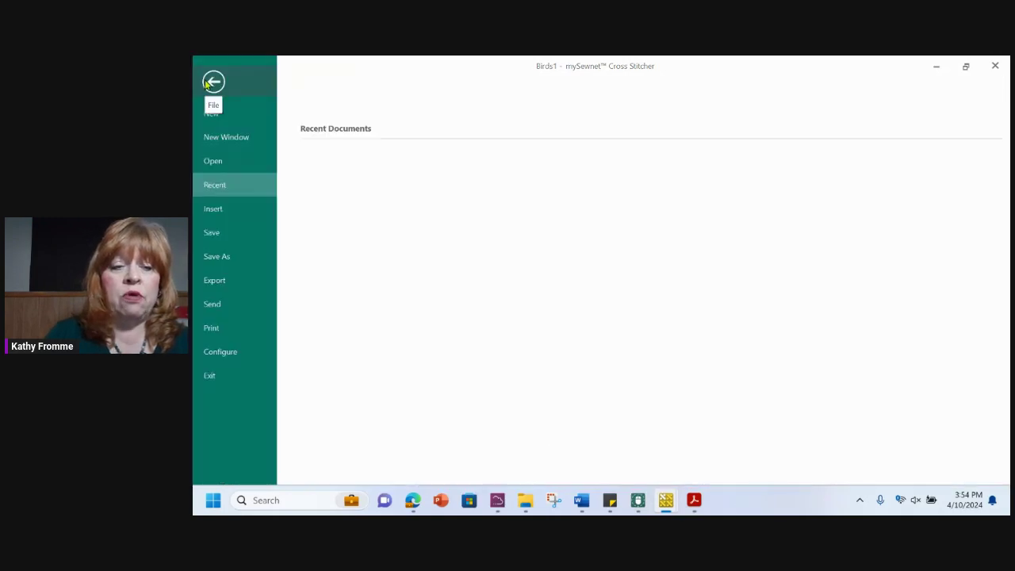
{"action": "left_click", "coordinate": [219, 259]}
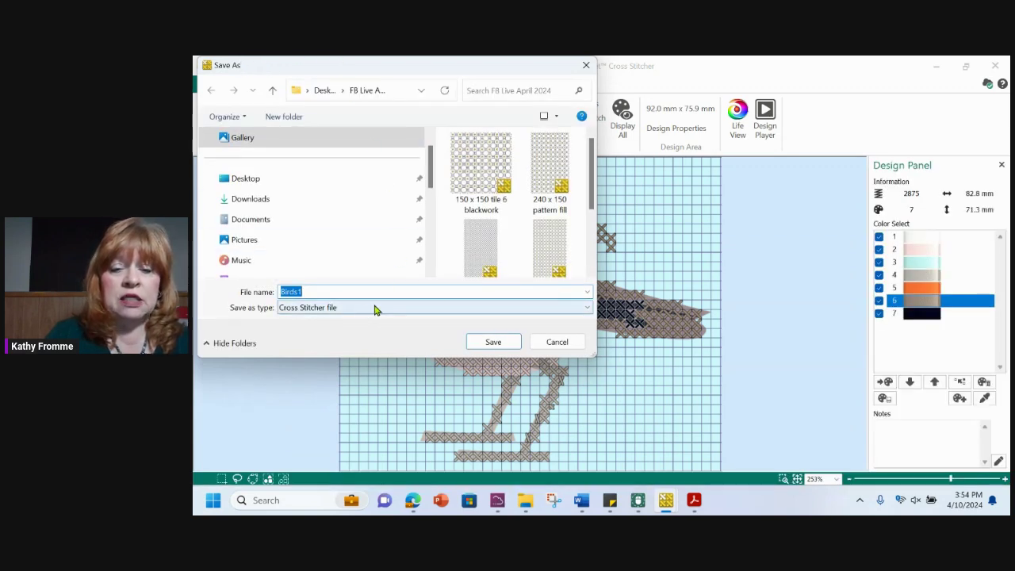
{"action": "left_click", "coordinate": [589, 309]}
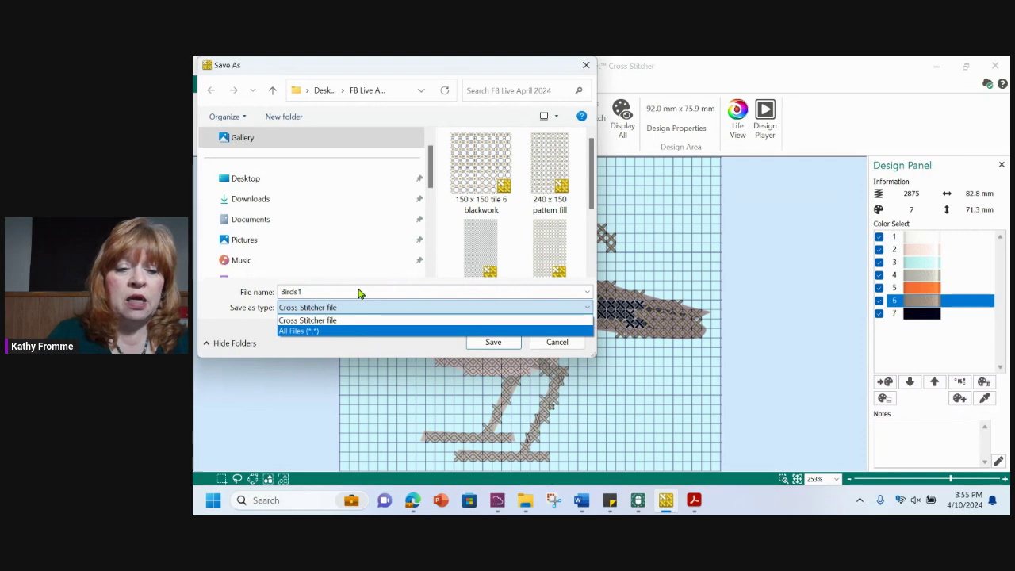
{"action": "left_click", "coordinate": [325, 291]}
{"action": "double_click", "coordinate": [318, 290]}
{"action": "type", "text": "demo"}
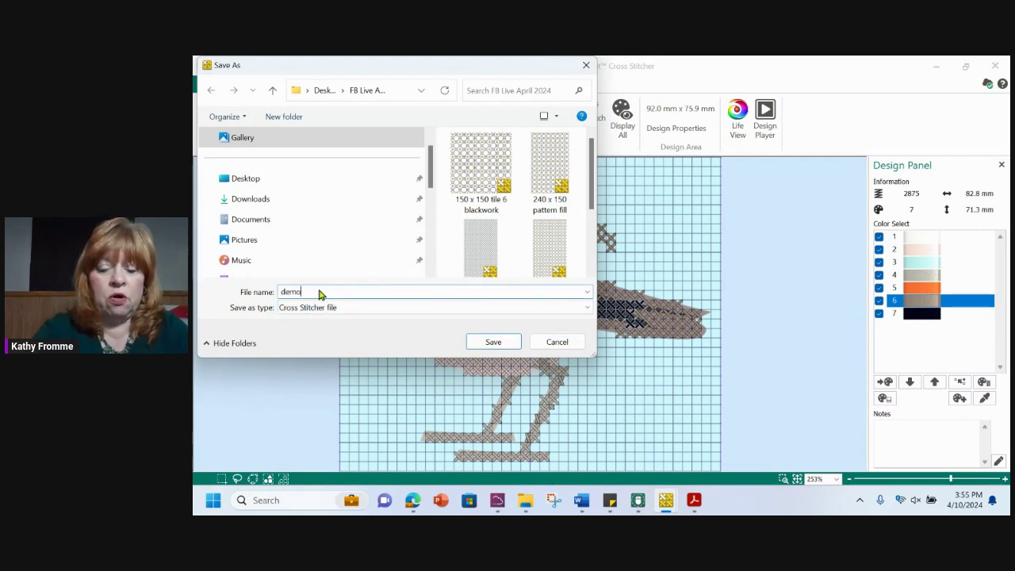
{"action": "type", "text": " bird"}
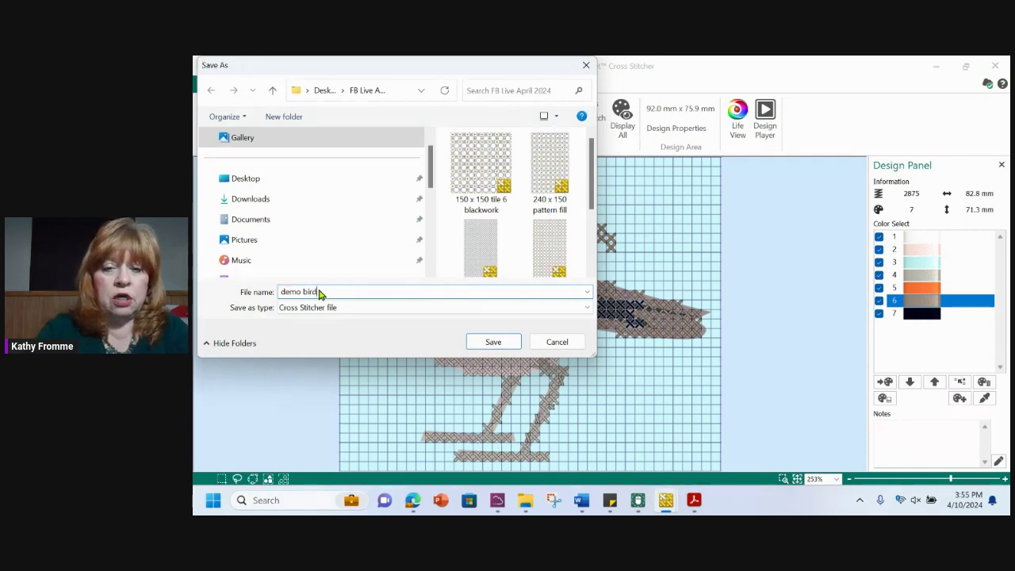
{"action": "key", "text": "Return"}
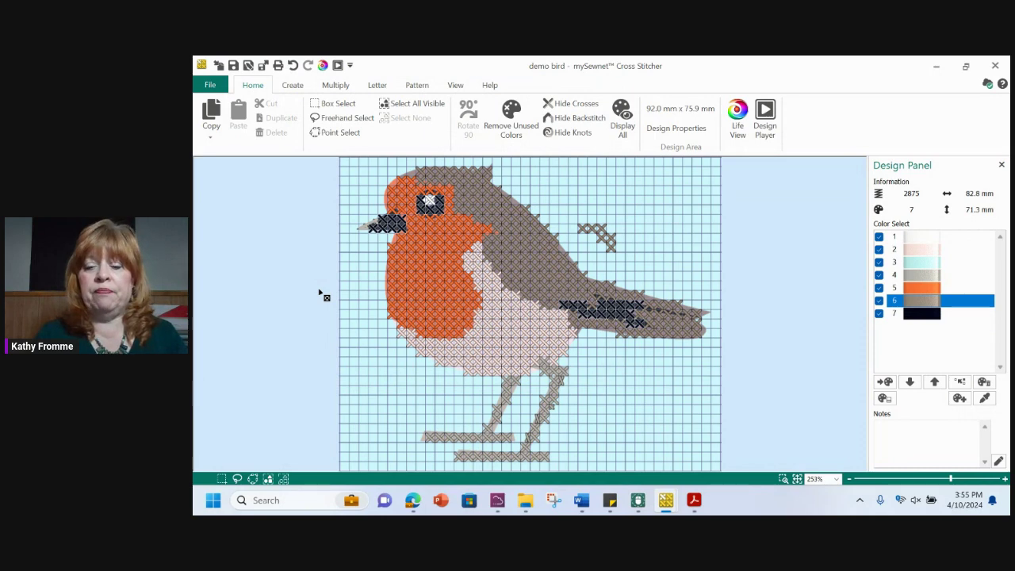
- Start a new window from the blank untitled design and choose Load Existing Cross Stitch Design in the wizard
{"action": "mouse_move", "coordinate": [668, 504]}
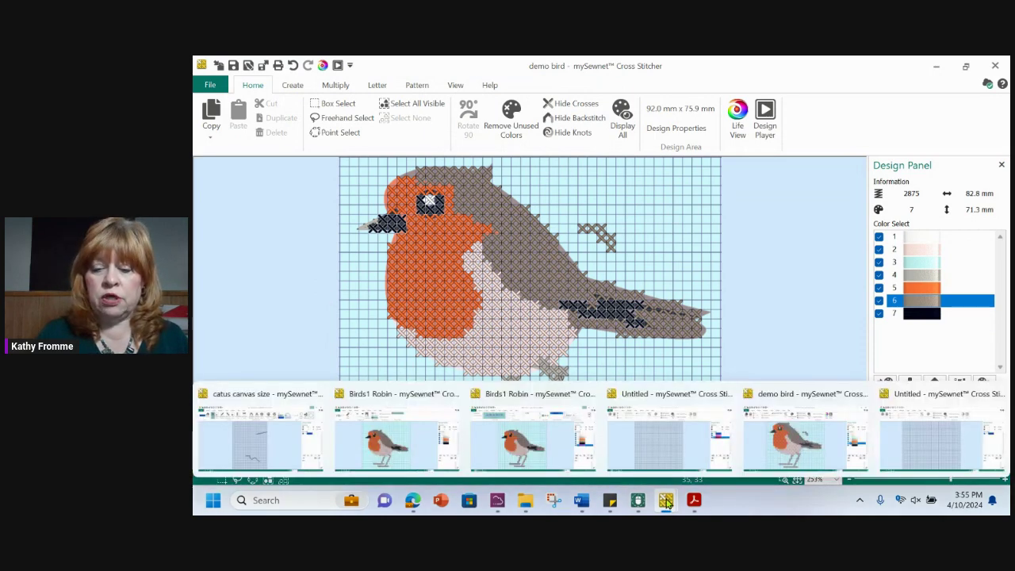
{"action": "left_click", "coordinate": [925, 437]}
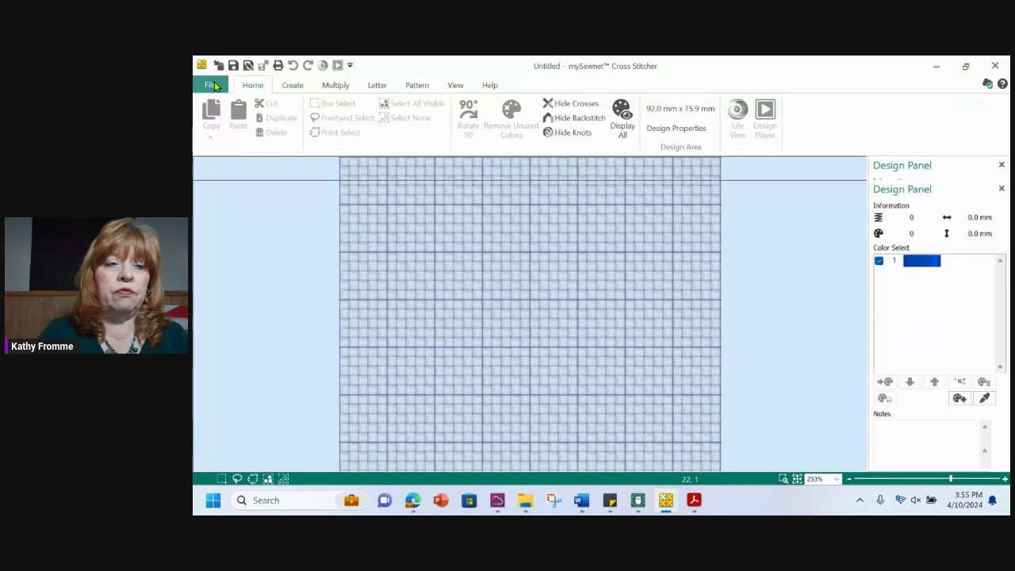
{"action": "left_click", "coordinate": [213, 86]}
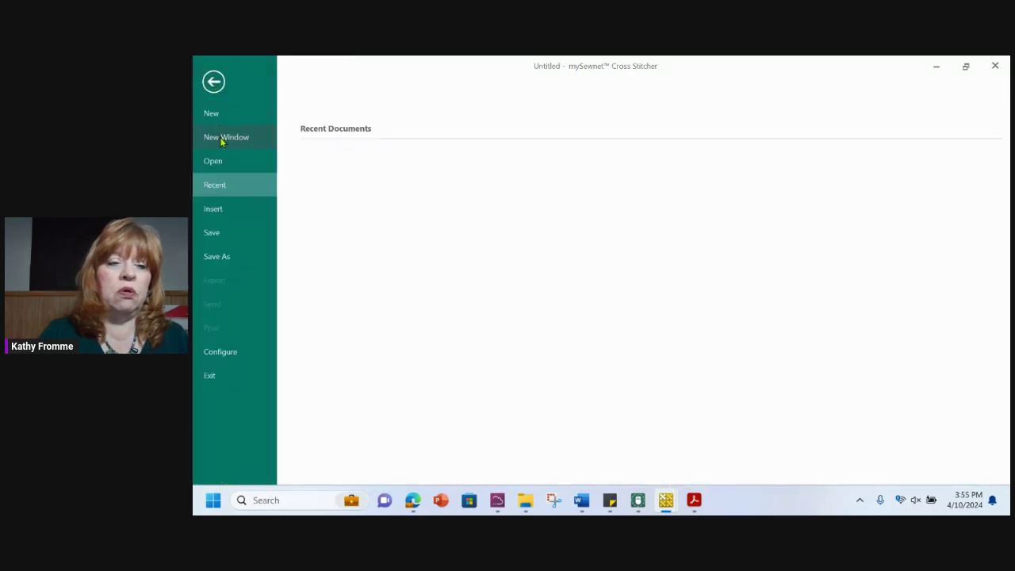
{"action": "left_click", "coordinate": [222, 138]}
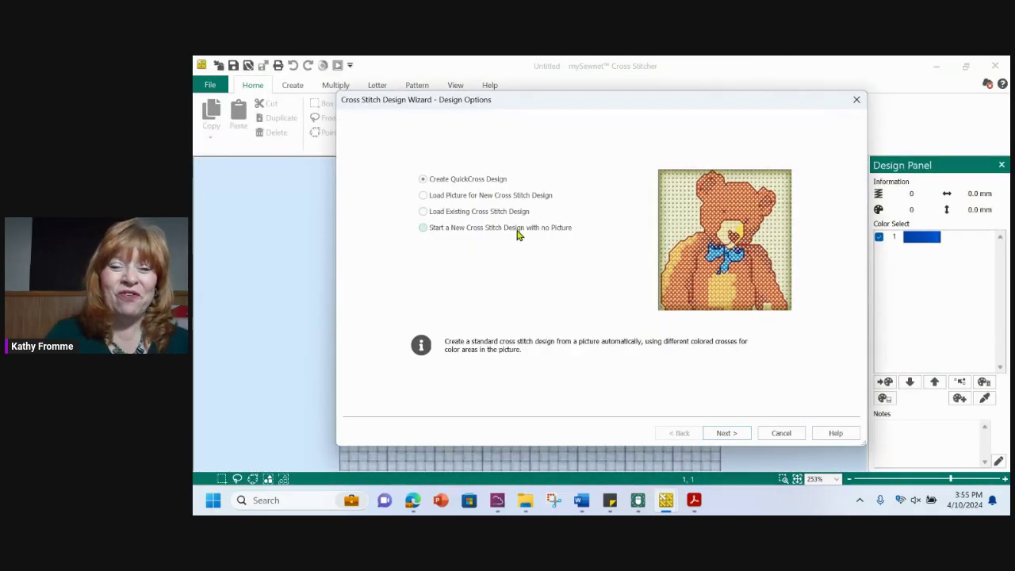
{"action": "left_click", "coordinate": [467, 212]}
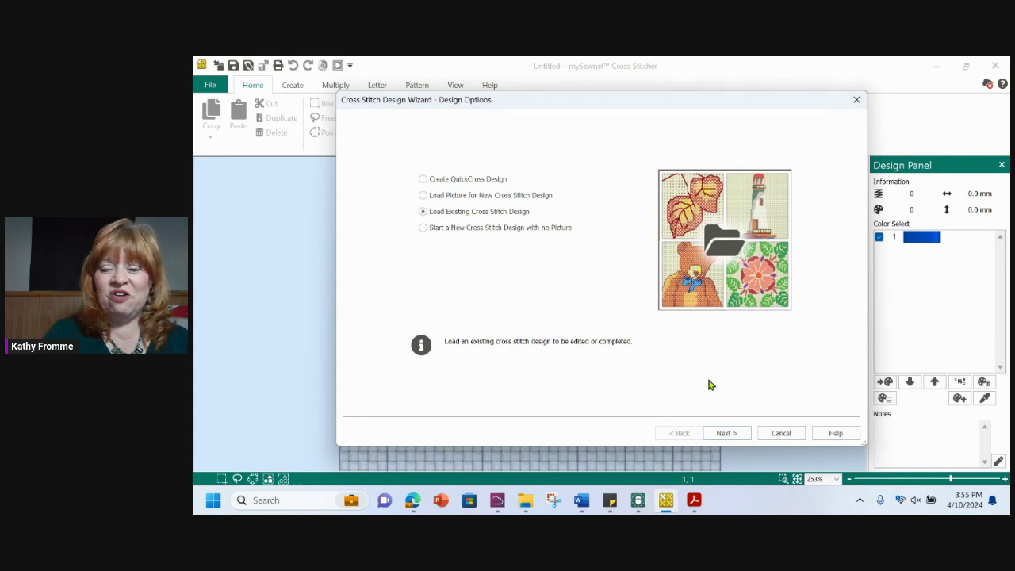
{"action": "left_click", "coordinate": [728, 435]}
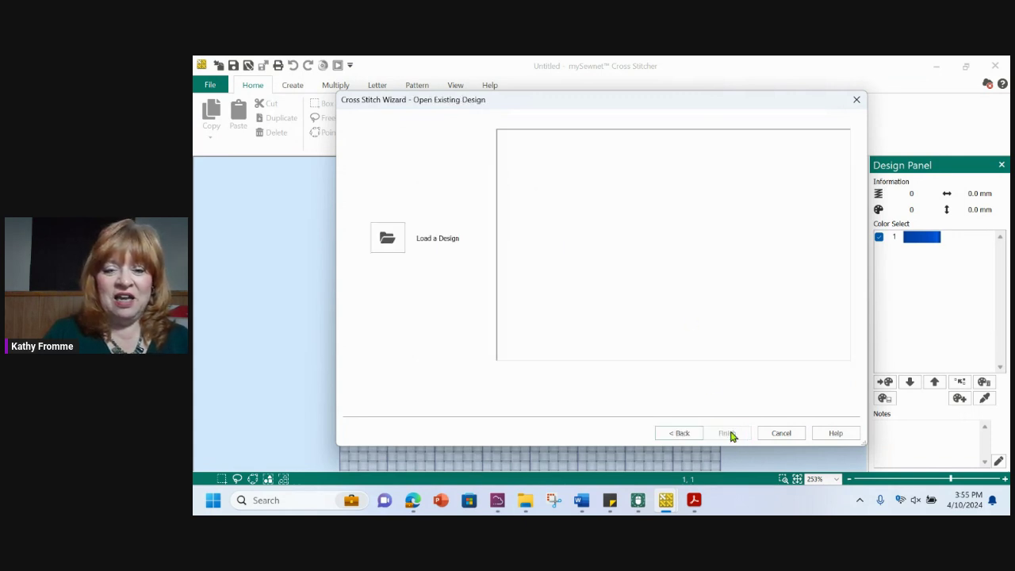
- Load the "demo bird" design from the FB Live April 2024 folder on the Desktop and finish the wizard
{"action": "left_click", "coordinate": [390, 238]}
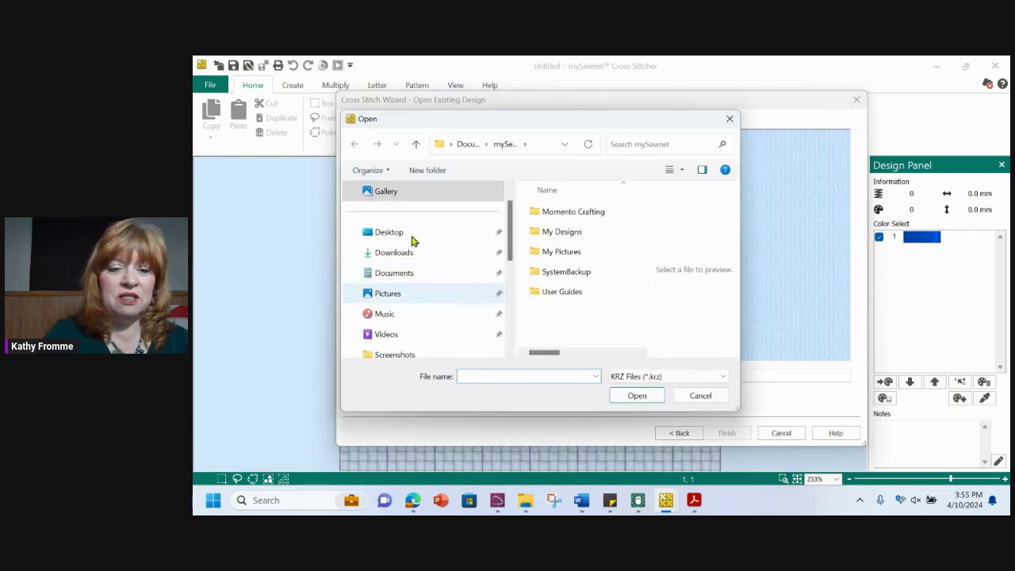
{"action": "left_click", "coordinate": [392, 235]}
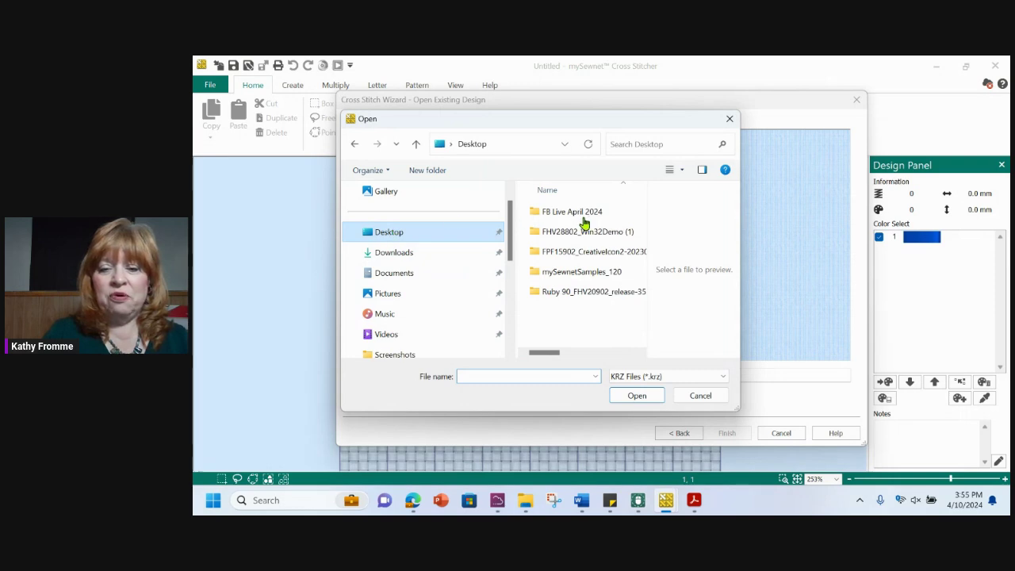
{"action": "left_click", "coordinate": [584, 214]}
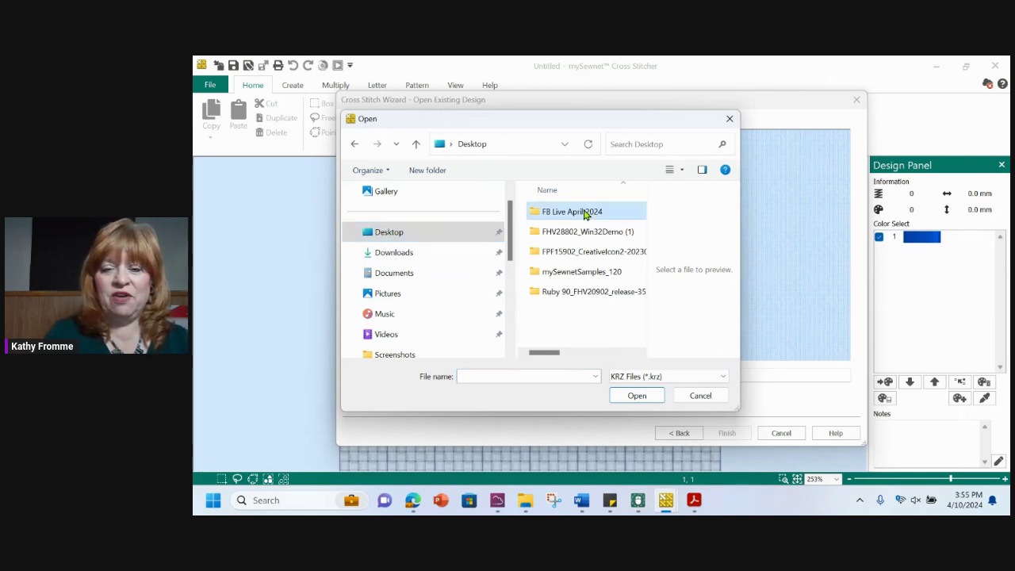
{"action": "double_click", "coordinate": [584, 214]}
{"action": "left_click_drag", "start_coordinate": [641, 208], "coordinate": [634, 263]}
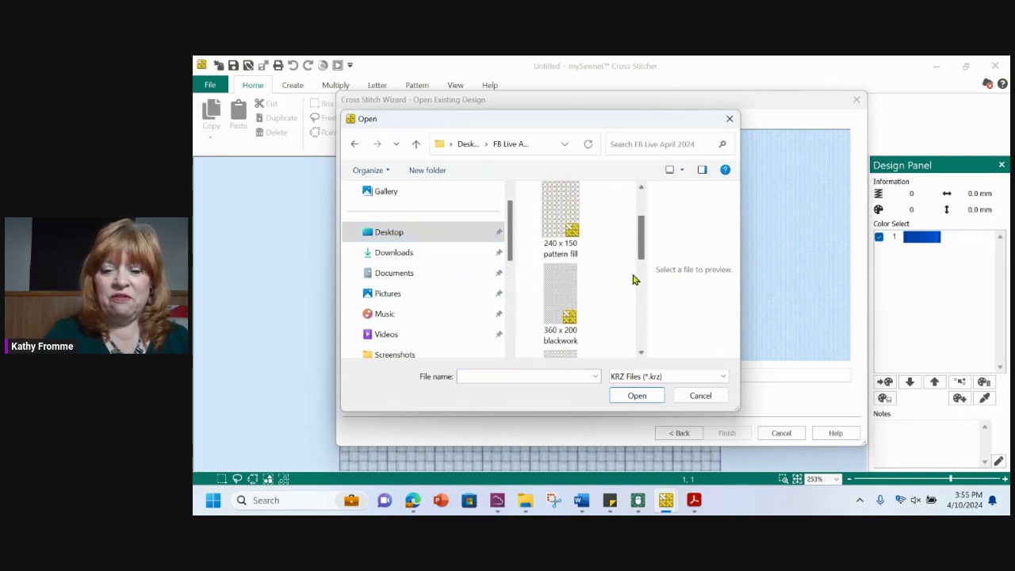
{"action": "left_click", "coordinate": [644, 266]}
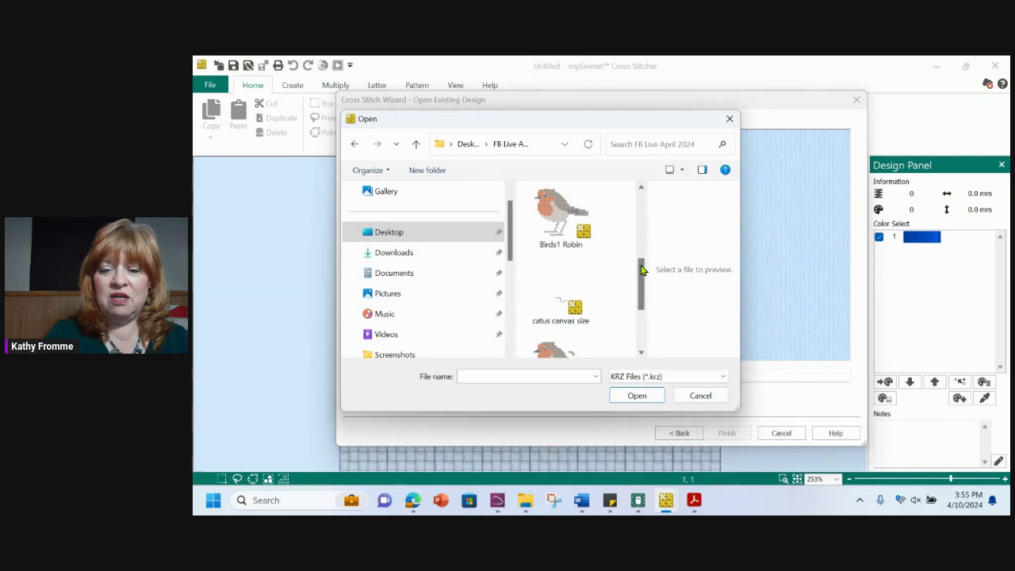
{"action": "scroll", "coordinate": [641, 271], "scroll_direction": "up", "scroll_amount": 1}
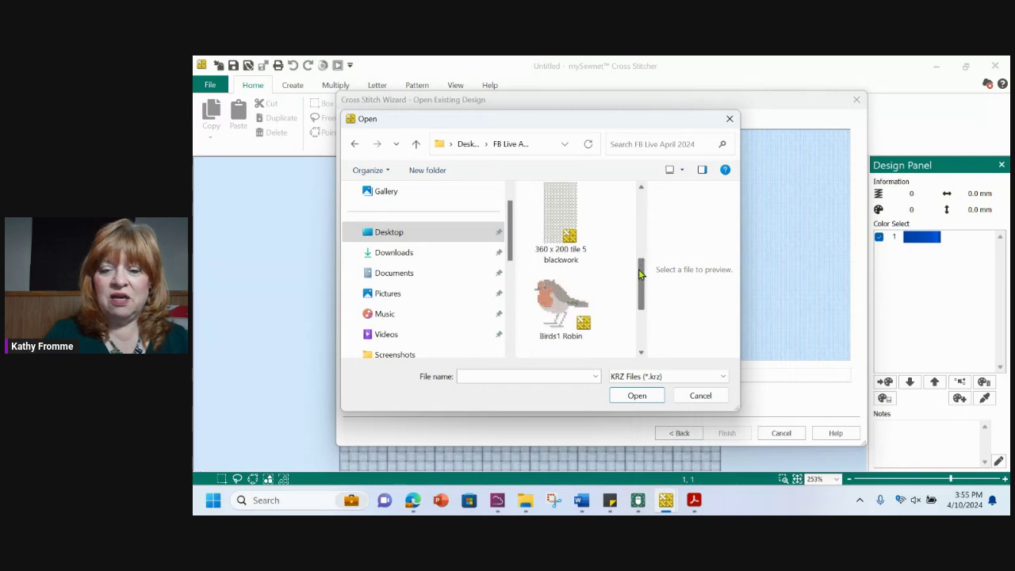
{"action": "left_click", "coordinate": [641, 354]}
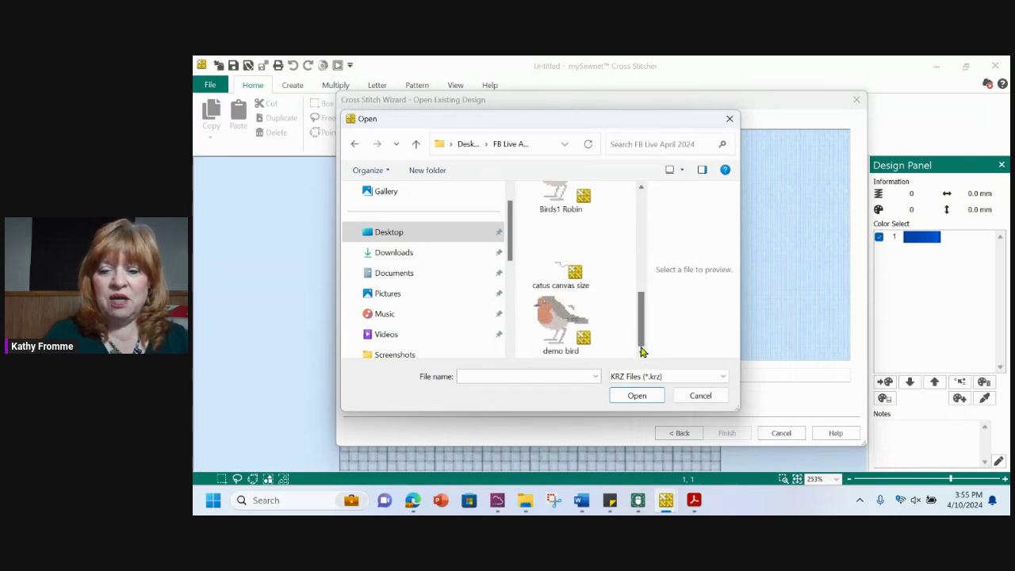
{"action": "left_click", "coordinate": [559, 324]}
{"action": "left_click", "coordinate": [641, 396]}
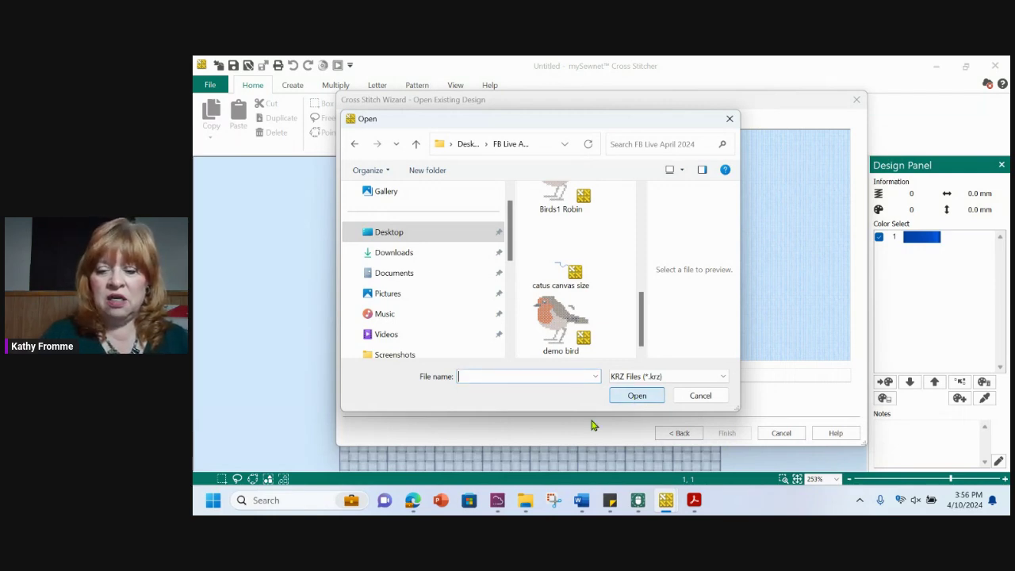
{"action": "left_click", "coordinate": [561, 333]}
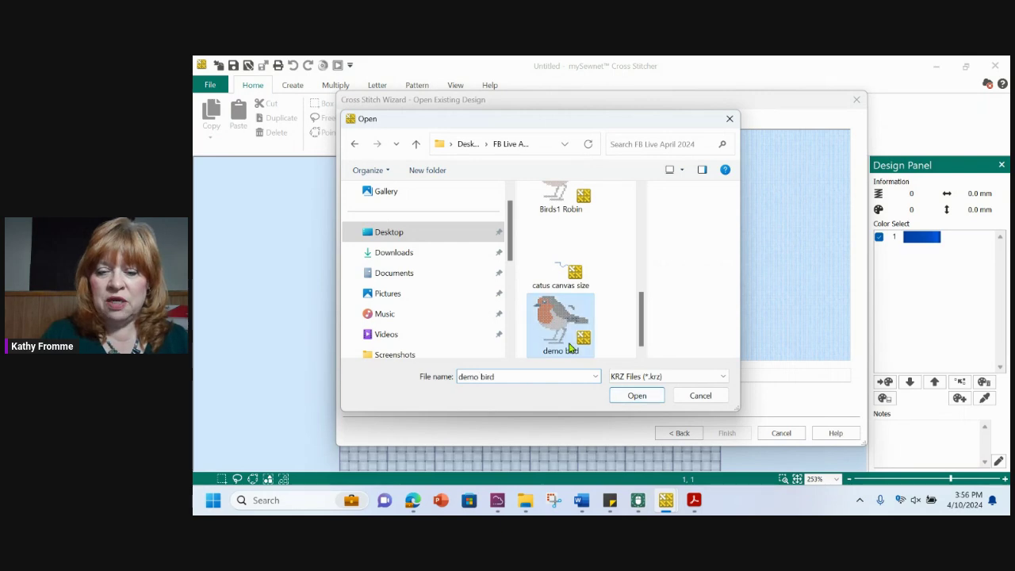
{"action": "left_click", "coordinate": [626, 400]}
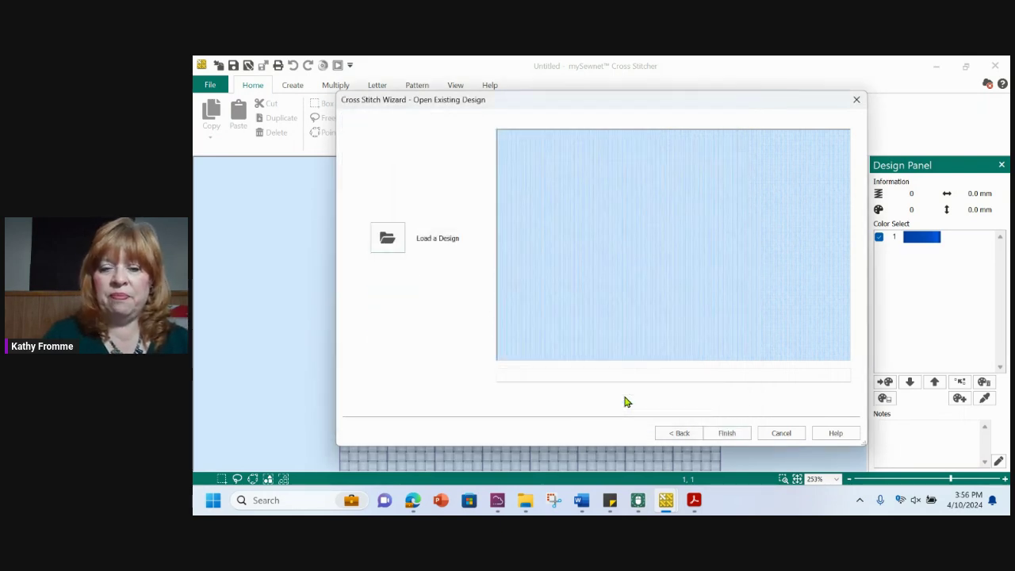
{"action": "left_click", "coordinate": [727, 433]}
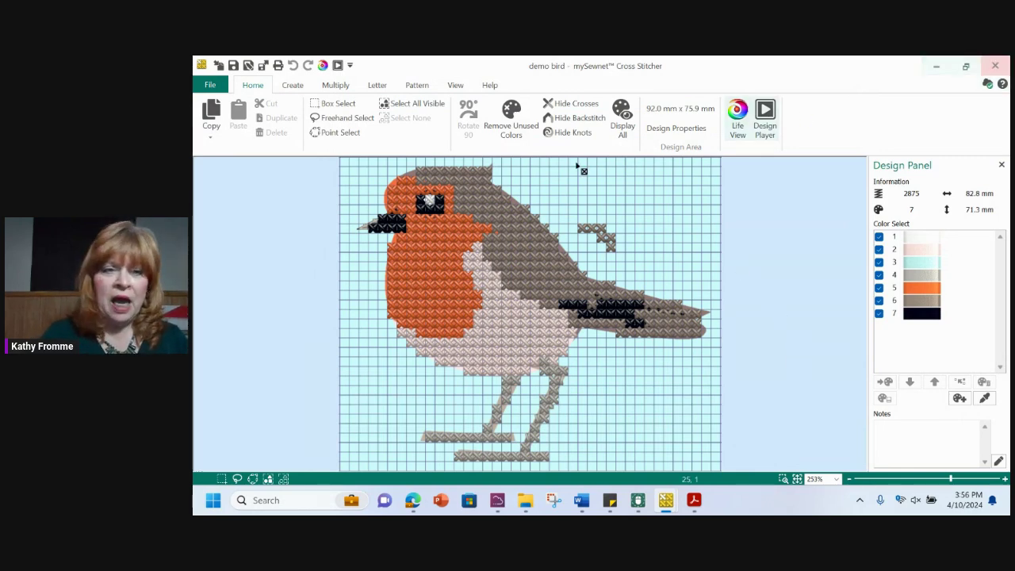
- Start another new window and choose Load Picture for New Cross Stitch Design in the wizard
{"action": "left_click", "coordinate": [214, 84]}
{"action": "left_click", "coordinate": [228, 136]}
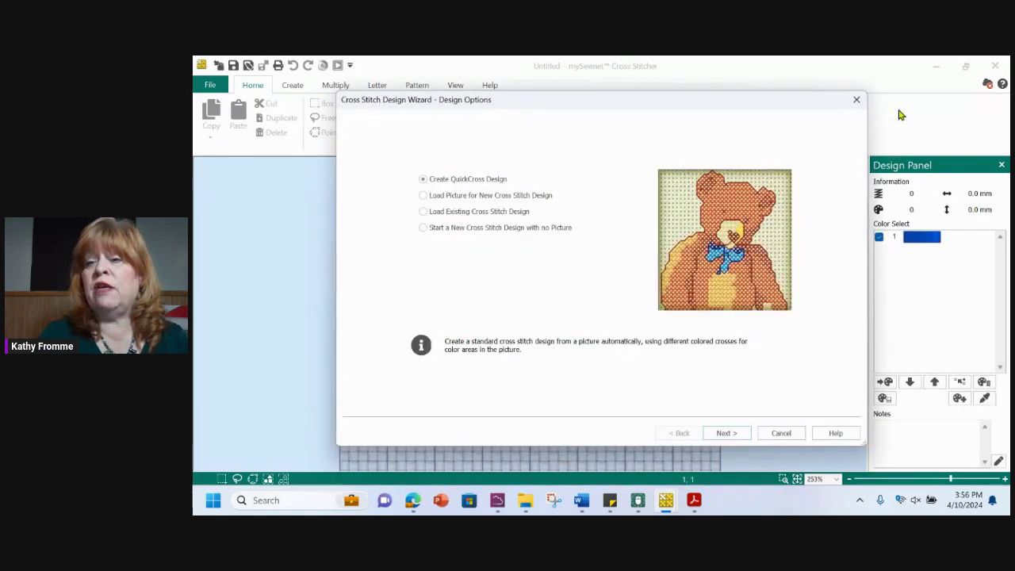
{"action": "left_click", "coordinate": [467, 200]}
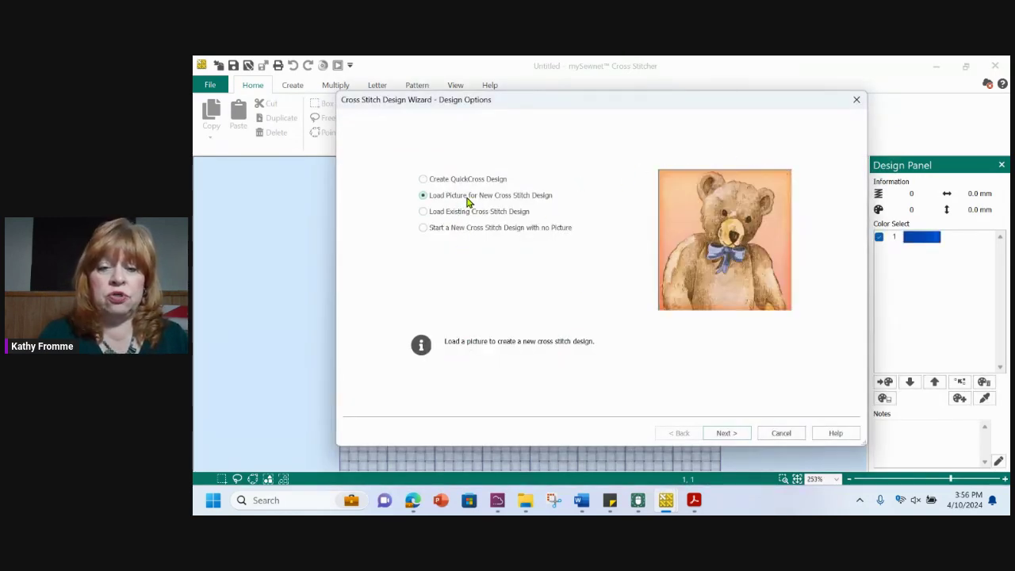
{"action": "left_click", "coordinate": [726, 436]}
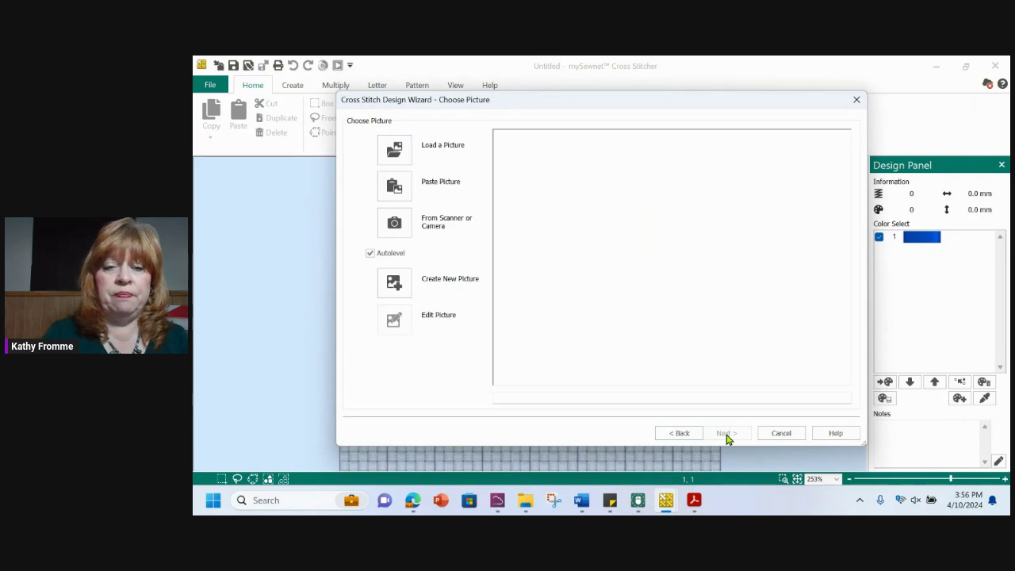
- Load the toucan picture Birds5.png from the Pics sample folder and proceed to the design size without rotating or cropping it
{"action": "left_click", "coordinate": [422, 150]}
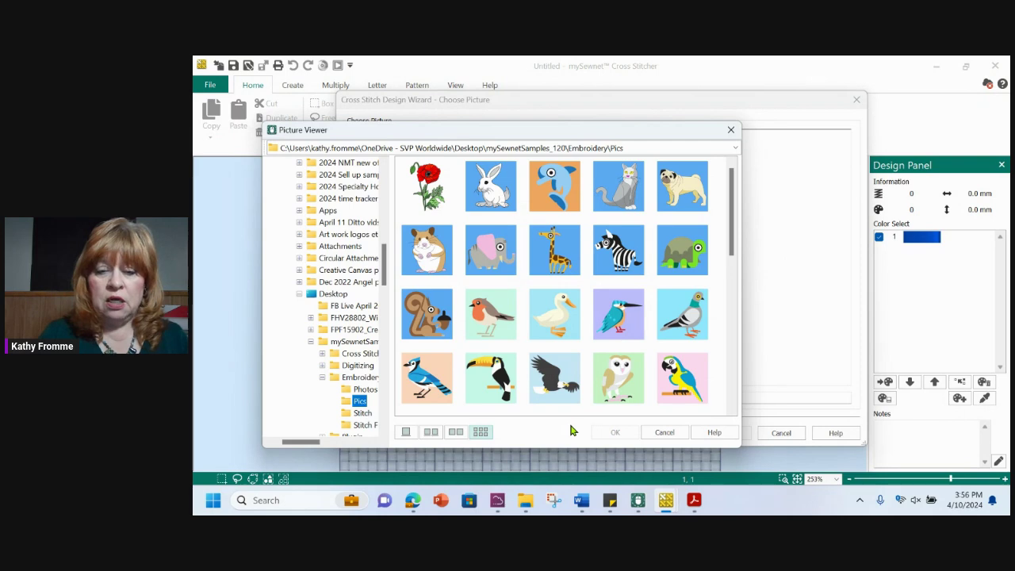
{"action": "left_click", "coordinate": [492, 379]}
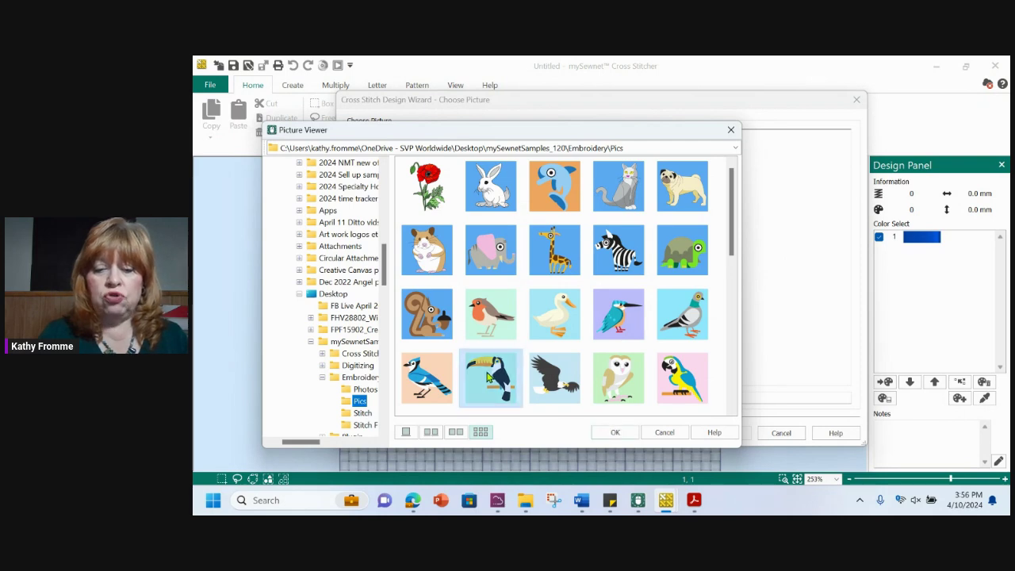
{"action": "left_click", "coordinate": [616, 434]}
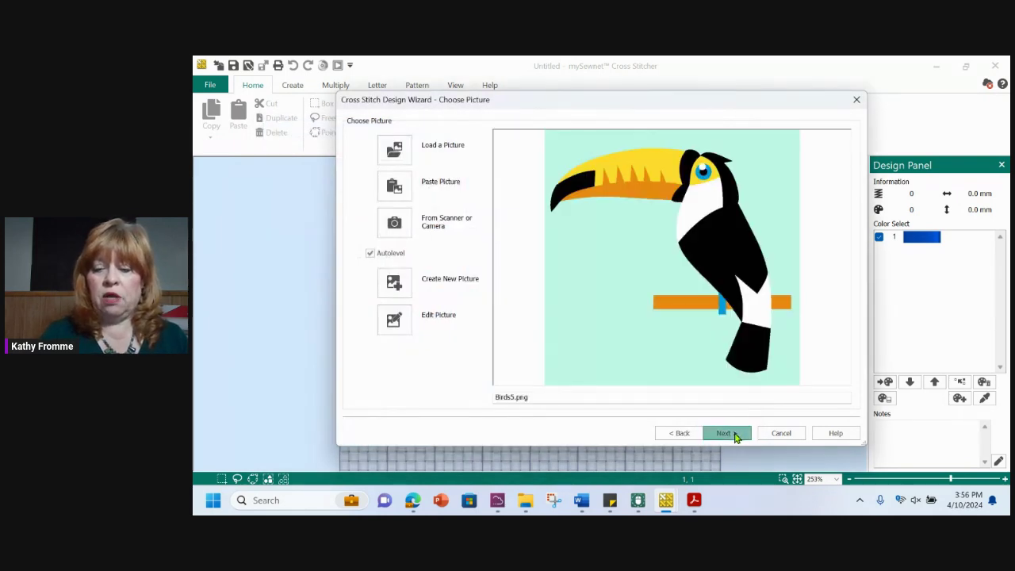
{"action": "left_click", "coordinate": [731, 435]}
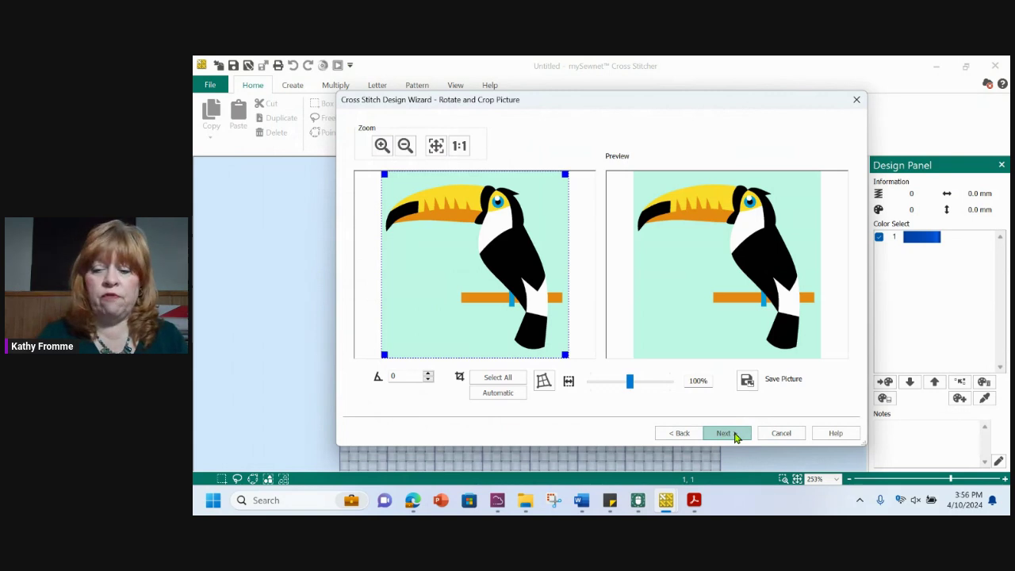
{"action": "left_click", "coordinate": [724, 433]}
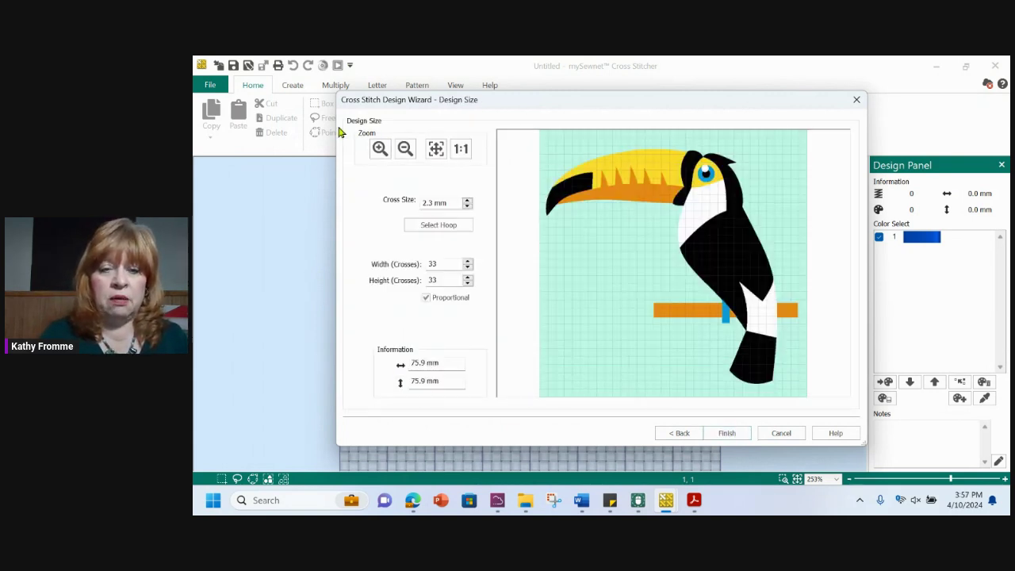
- Size the toucan design to the 240mm x 150mm Universal Large Hoop 2 and finish the wizard
{"action": "left_click", "coordinate": [439, 225]}
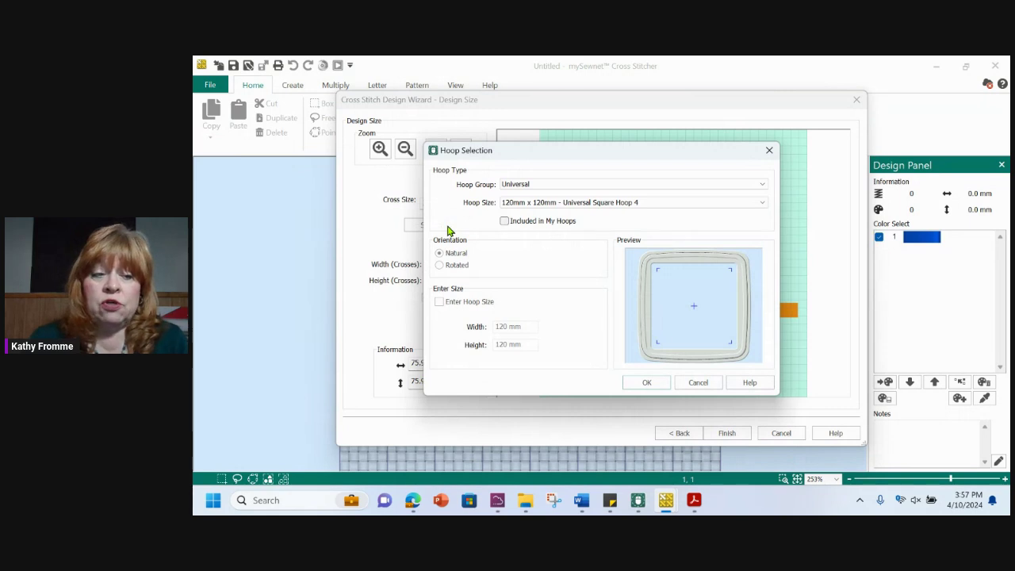
{"action": "left_click", "coordinate": [763, 203]}
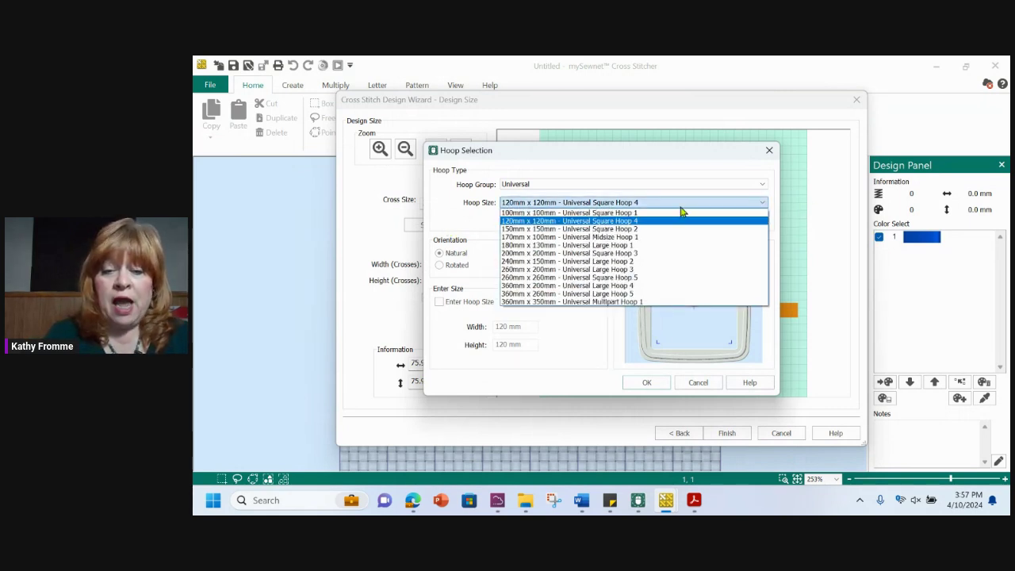
{"action": "left_click", "coordinate": [544, 263]}
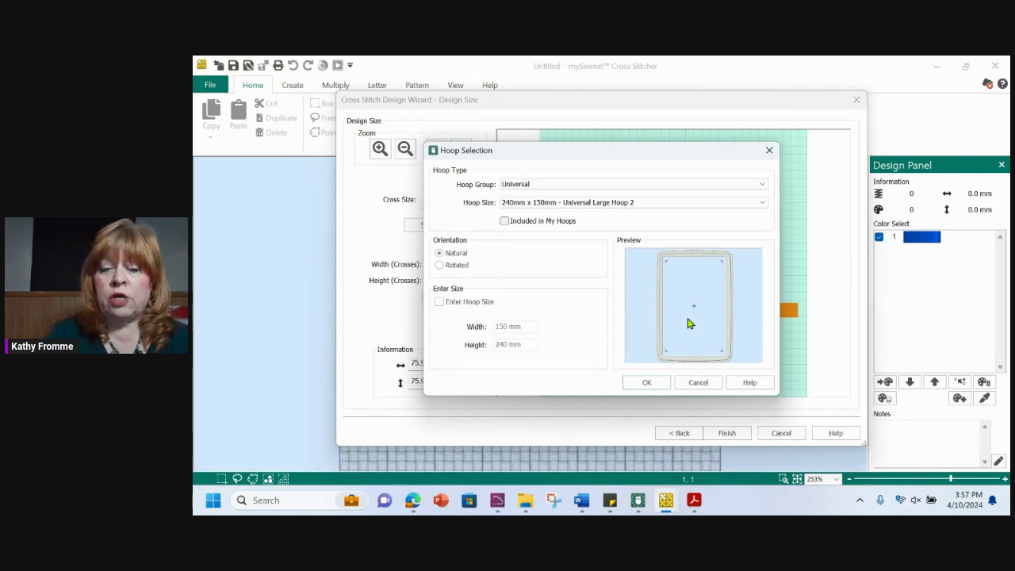
{"action": "left_click", "coordinate": [648, 383]}
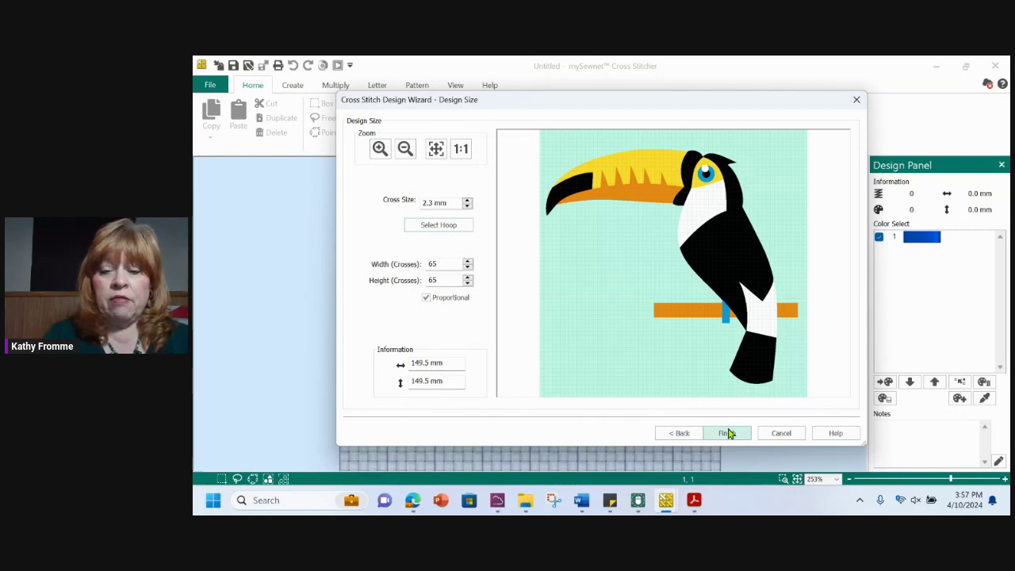
{"action": "left_click", "coordinate": [727, 434]}
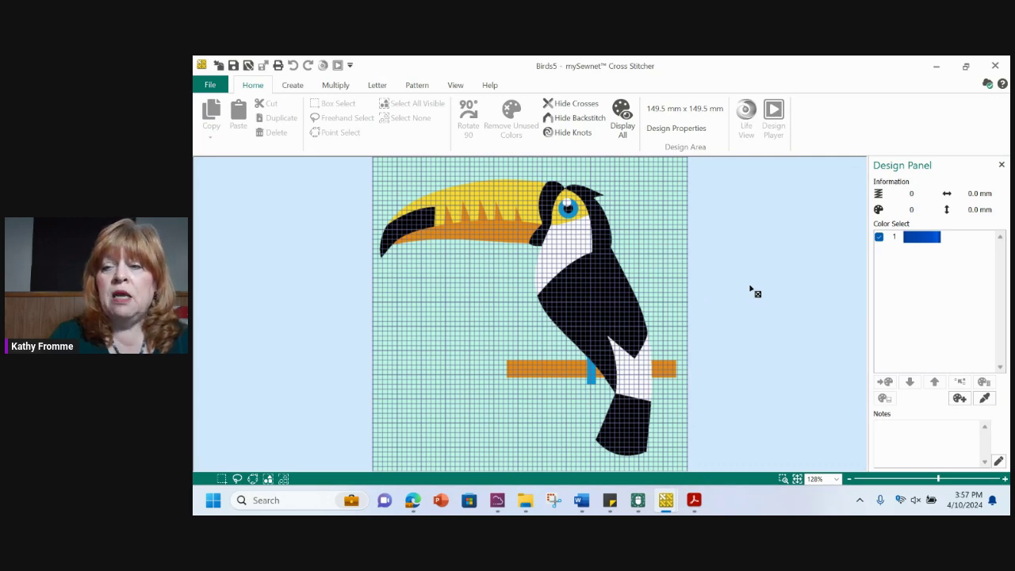
- Start another new window and choose Create QuickCross Design in the wizard
{"action": "left_click", "coordinate": [210, 85]}
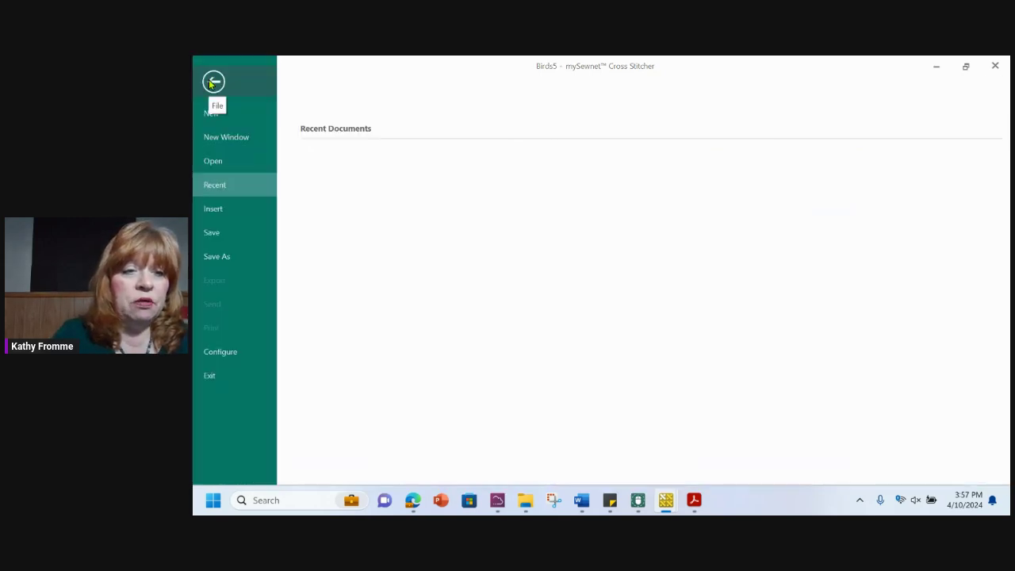
{"action": "left_click", "coordinate": [237, 136]}
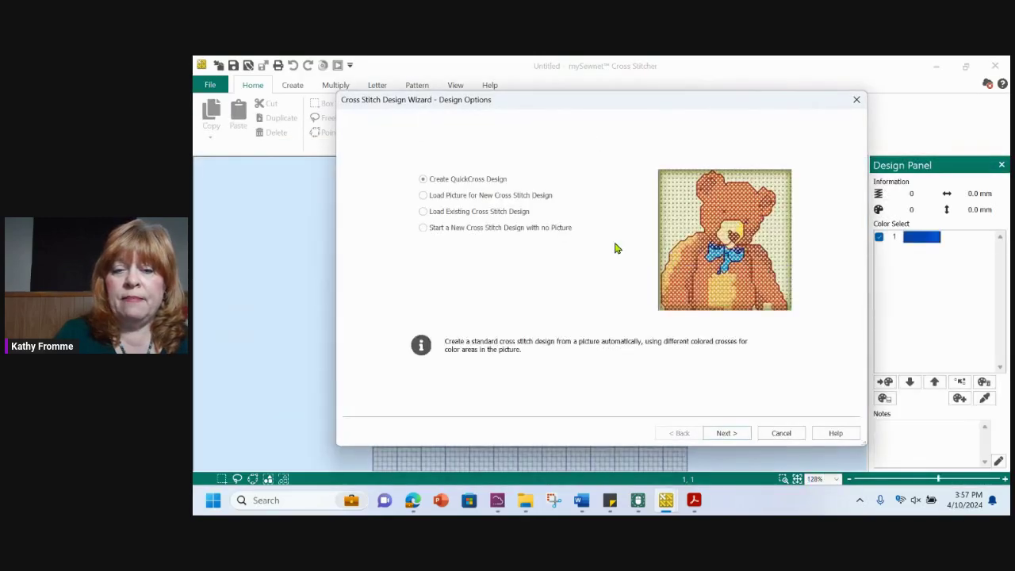
{"action": "left_click", "coordinate": [446, 196]}
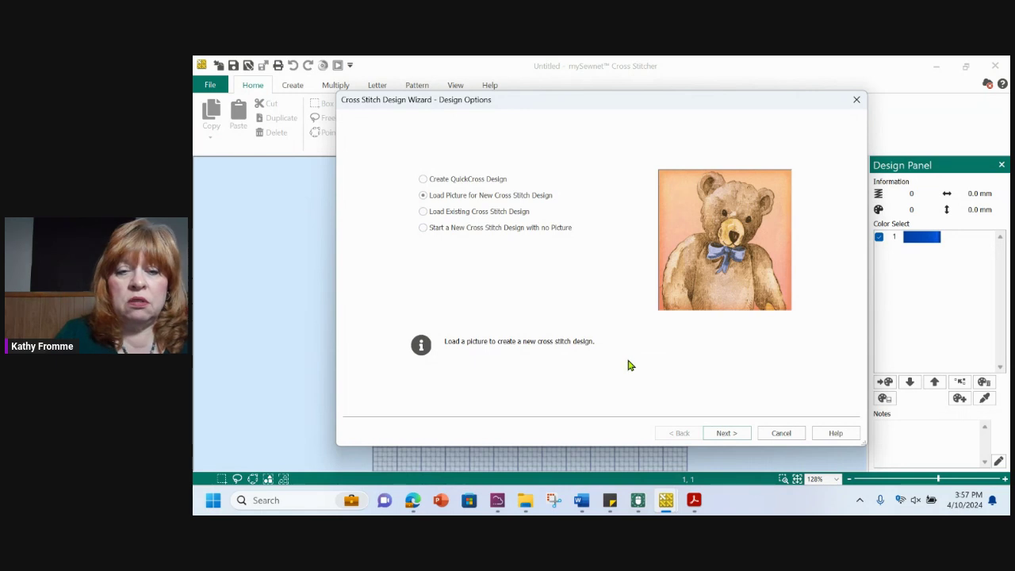
{"action": "left_click", "coordinate": [449, 181]}
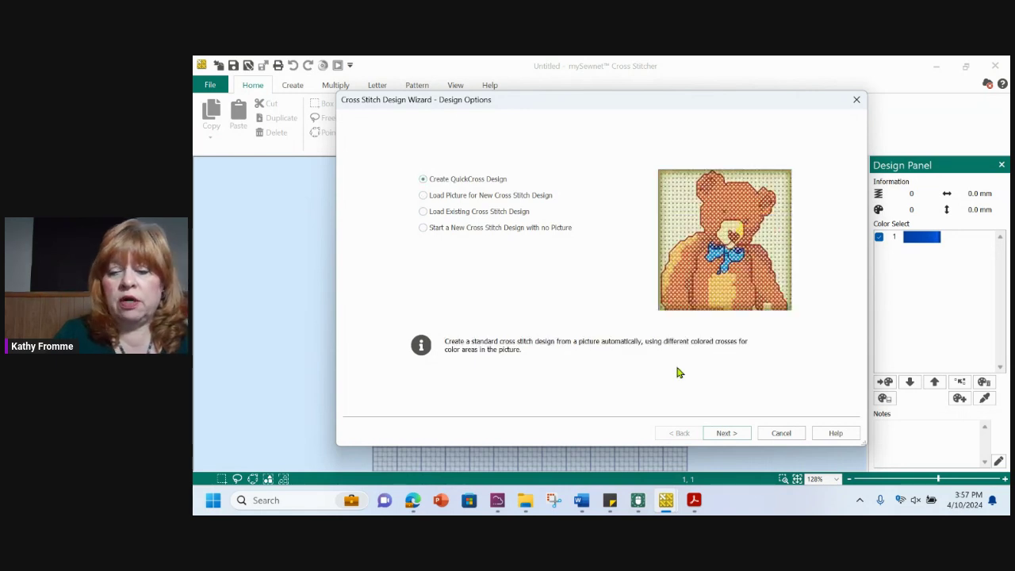
{"action": "left_click", "coordinate": [728, 433]}
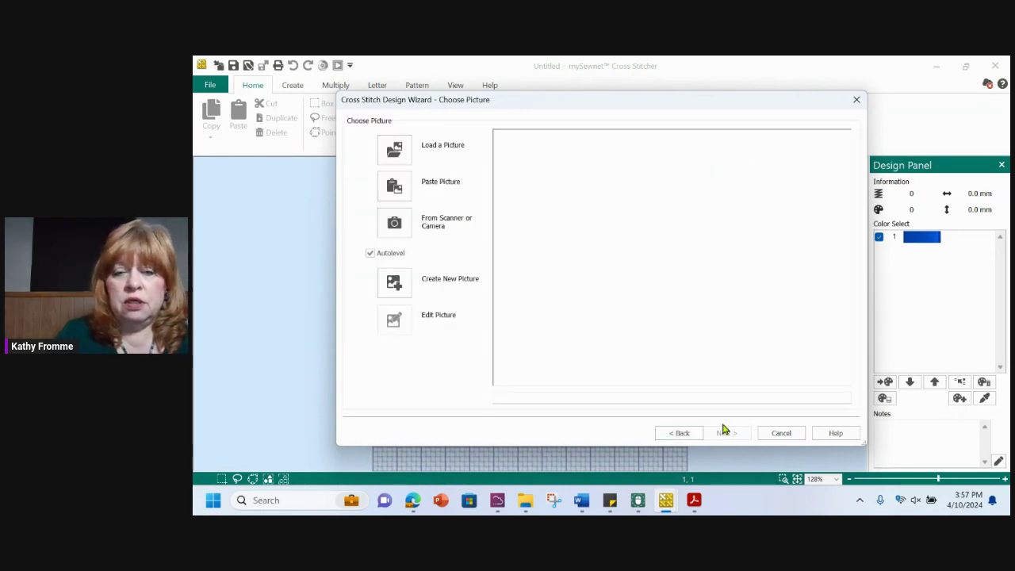
- Load the blue and yellow parrot picture from the Pics sample folder and proceed to the design size
{"action": "left_click", "coordinate": [394, 149]}
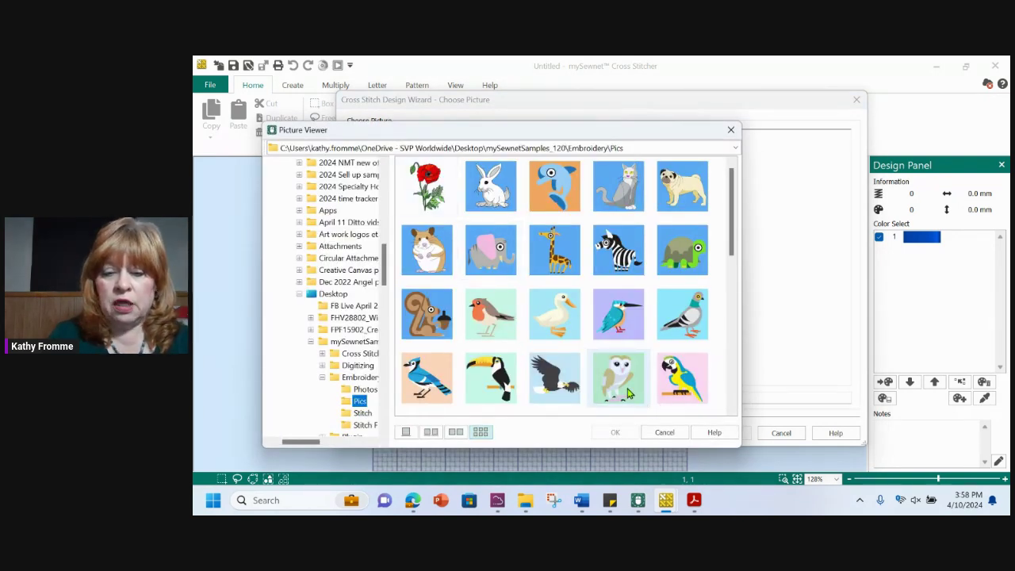
{"action": "left_click", "coordinate": [684, 379]}
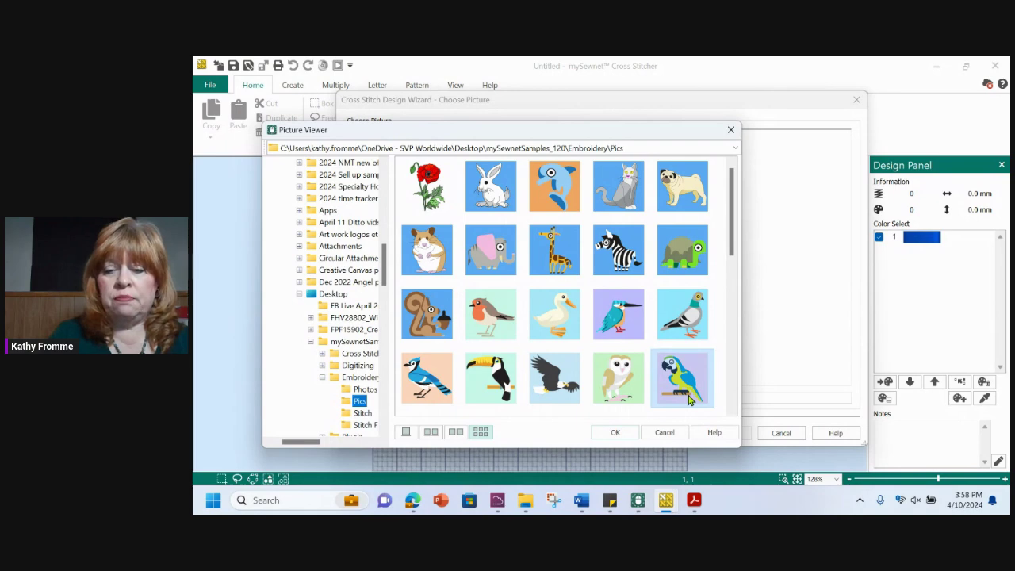
{"action": "left_click", "coordinate": [616, 432]}
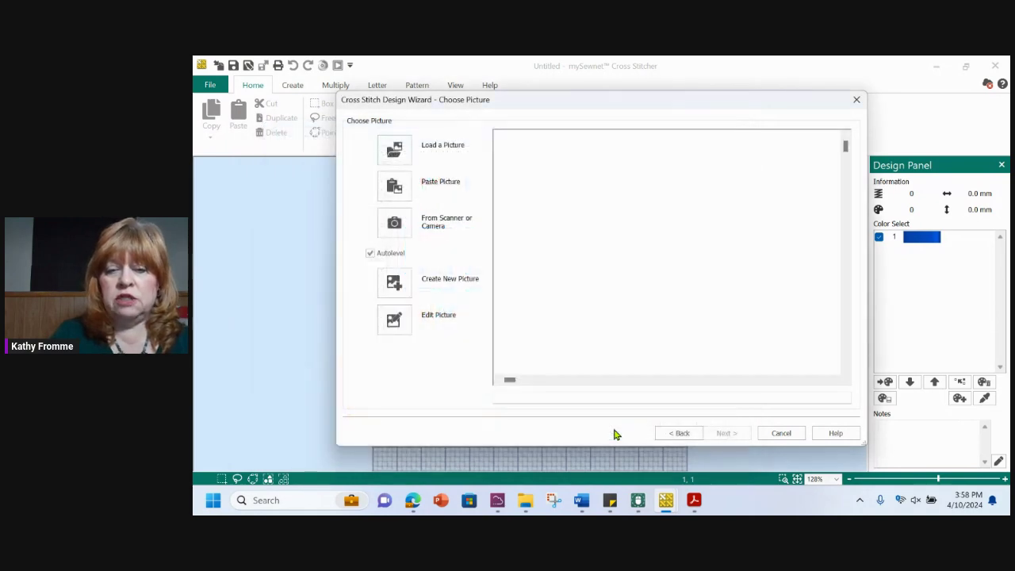
{"action": "left_click", "coordinate": [728, 436]}
{"action": "left_click", "coordinate": [729, 437]}
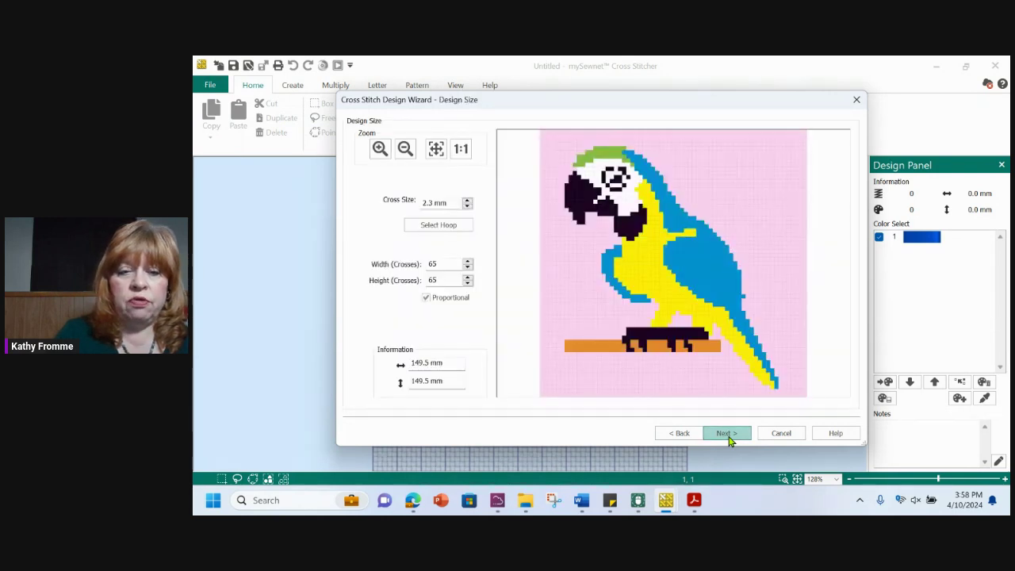
- Accept the 240mm x 150mm Universal Large Hoop 2 and set the parrot design's width to 50 crosses, keeping it proportional
{"action": "left_click", "coordinate": [450, 226]}
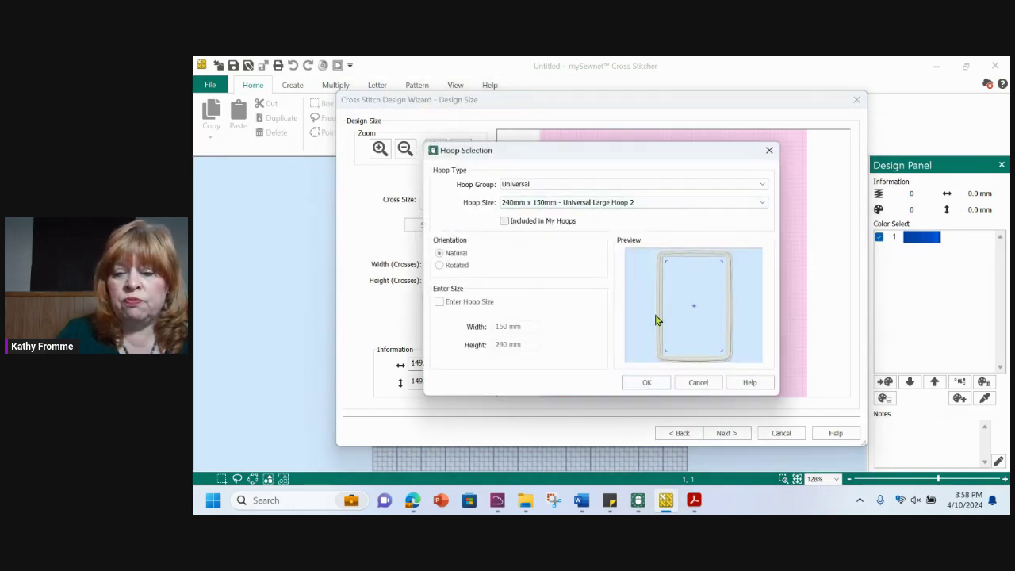
{"action": "left_click", "coordinate": [646, 383]}
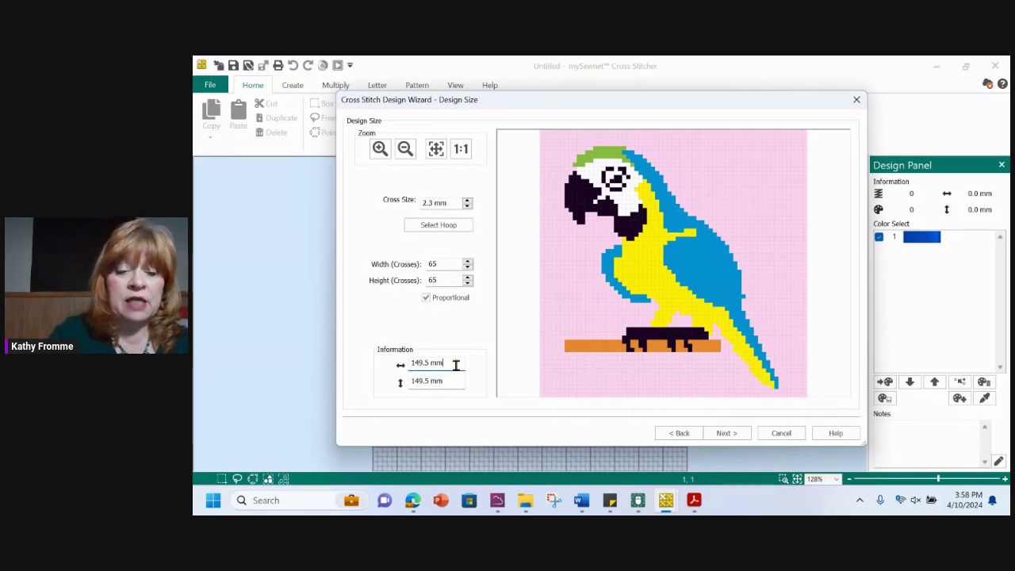
{"action": "left_click", "coordinate": [326, 359]}
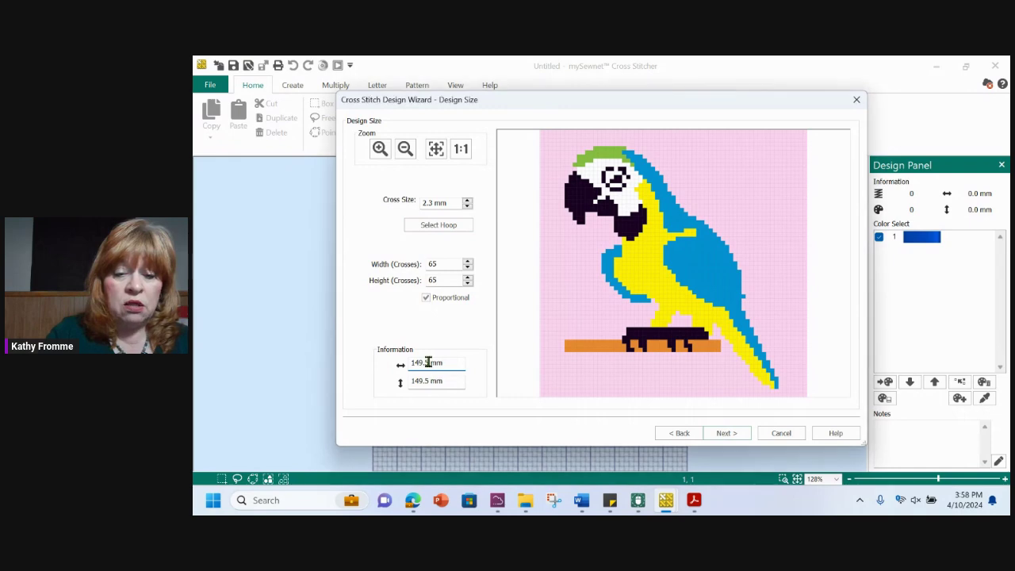
{"action": "left_click_drag", "start_coordinate": [456, 362], "coordinate": [399, 360]}
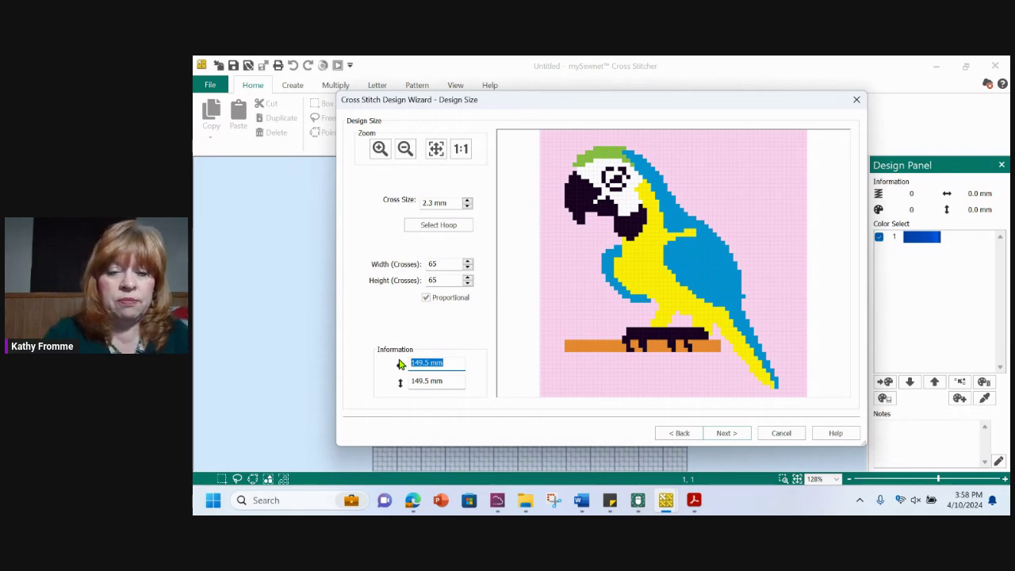
{"action": "left_click", "coordinate": [443, 262]}
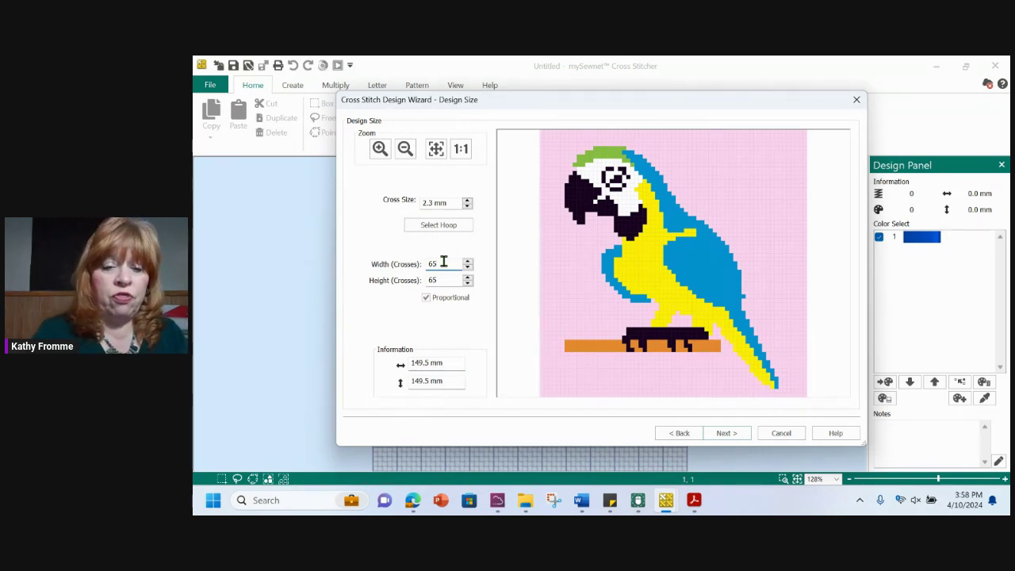
{"action": "key", "text": "BackSpace"}
{"action": "key", "text": "BackSpace"}
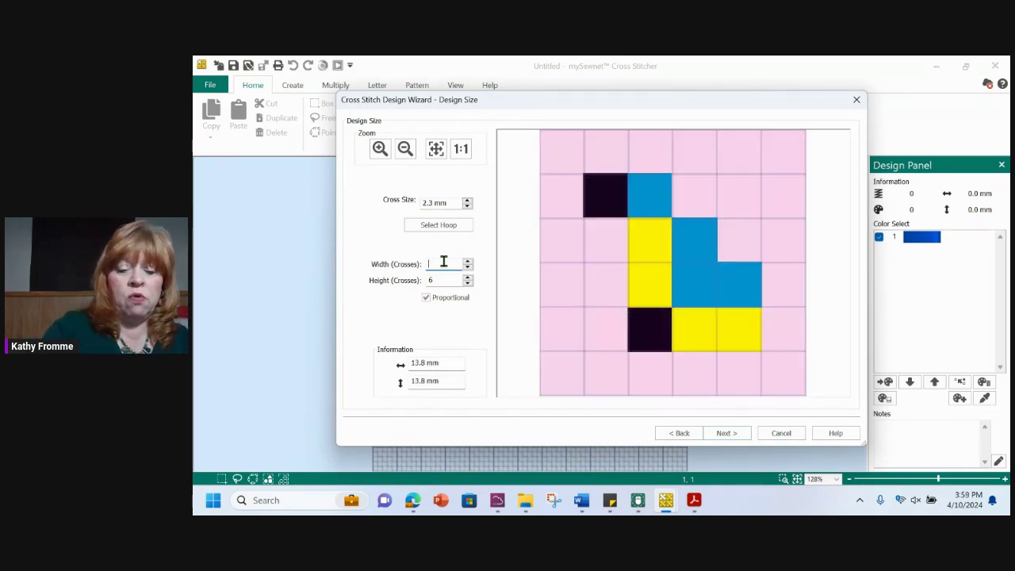
{"action": "type", "text": "50"}
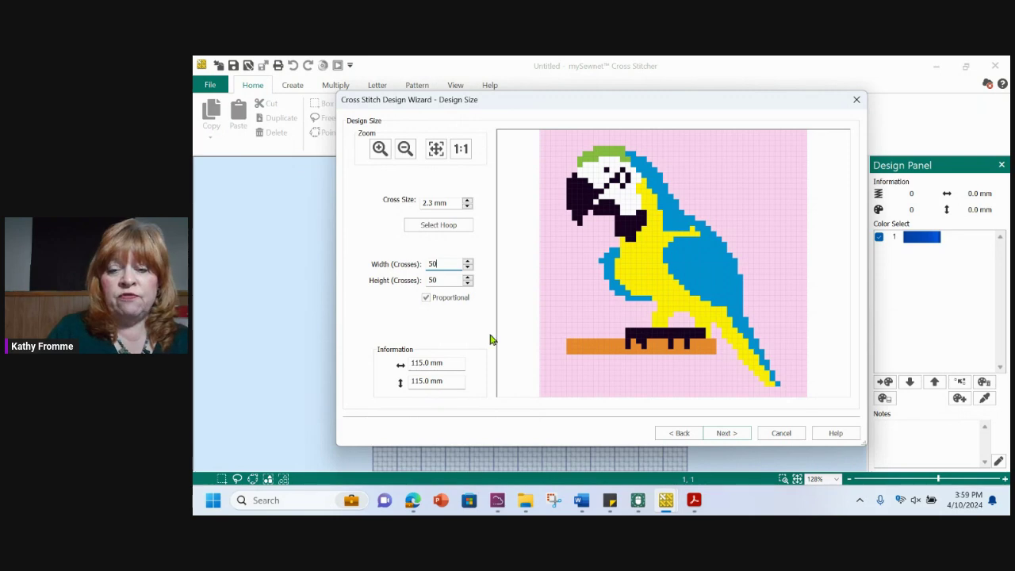
- Size the parrot design to the 120mm x 120mm Universal Square Hoop 4
{"action": "left_click", "coordinate": [455, 228]}
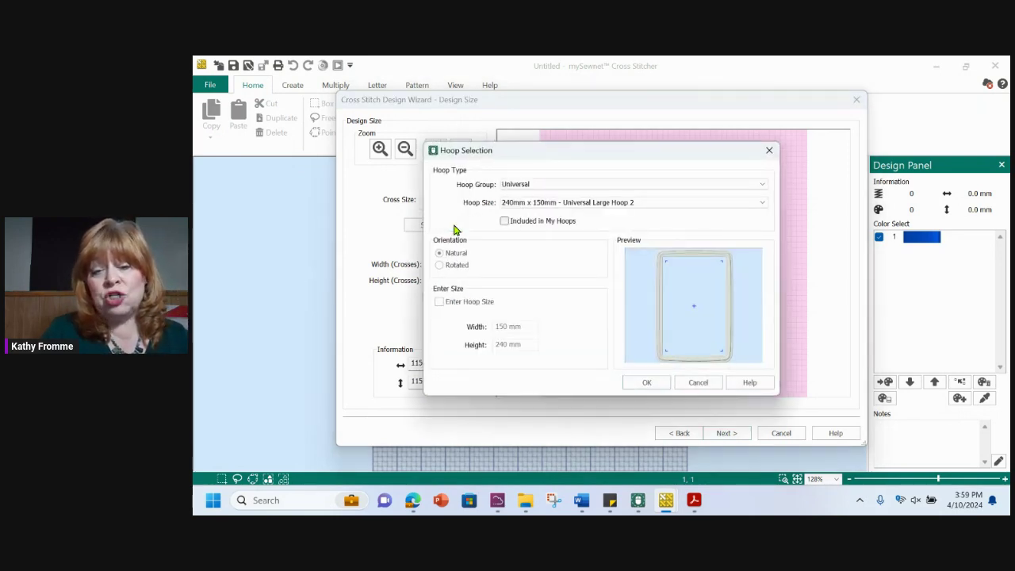
{"action": "left_click", "coordinate": [761, 205]}
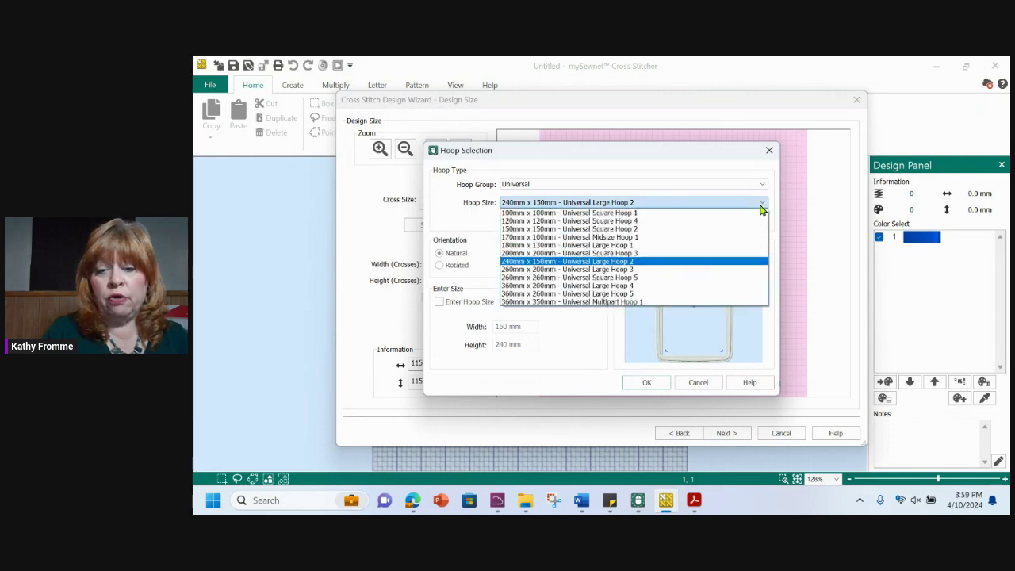
{"action": "left_click", "coordinate": [586, 222]}
{"action": "left_click", "coordinate": [646, 384]}
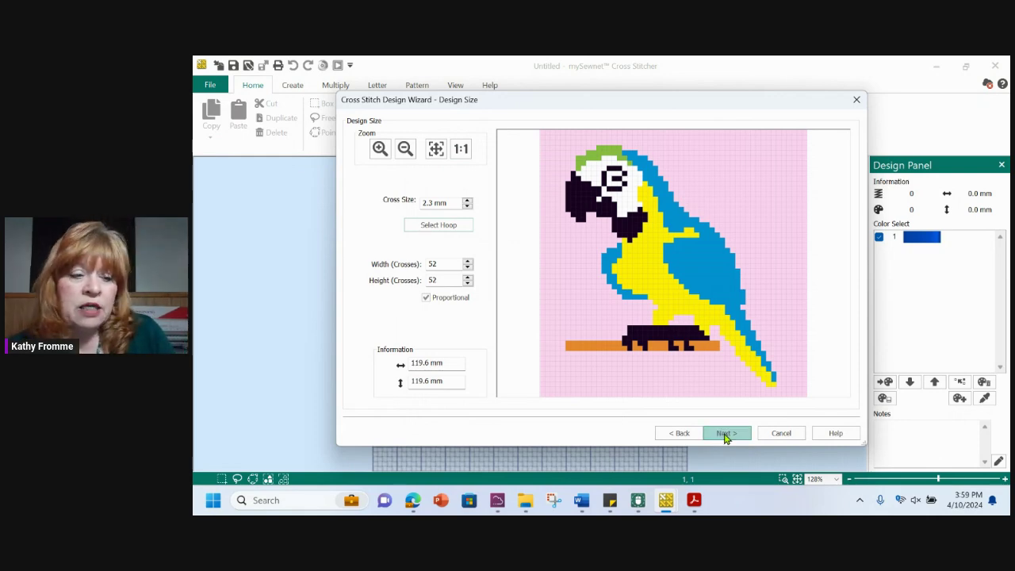
- Accept the design size and the suggested Robison-Anton Rayon 40 thread colors, and finish the QuickCross wizard
{"action": "left_click", "coordinate": [725, 434]}
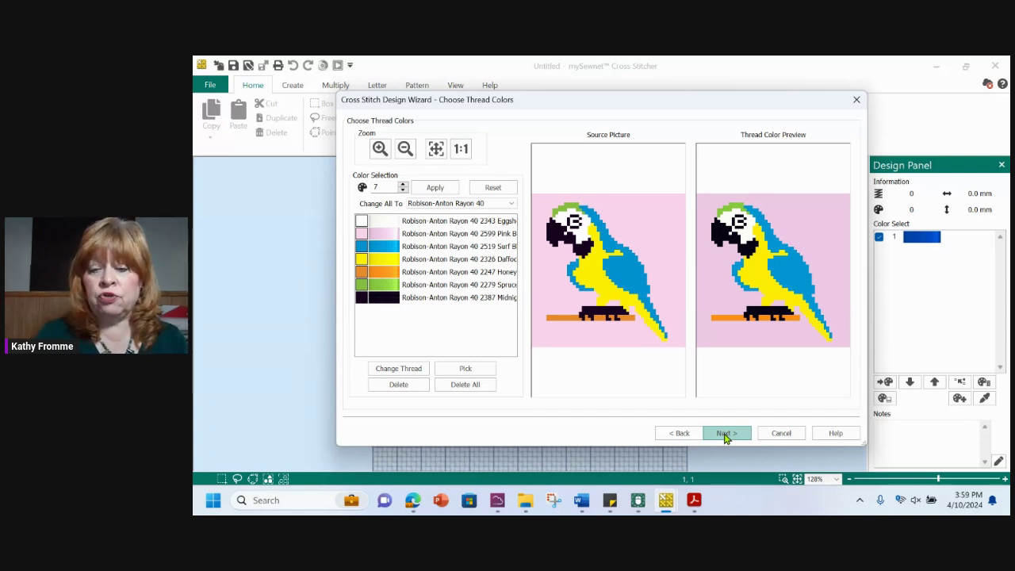
{"action": "left_click", "coordinate": [726, 434]}
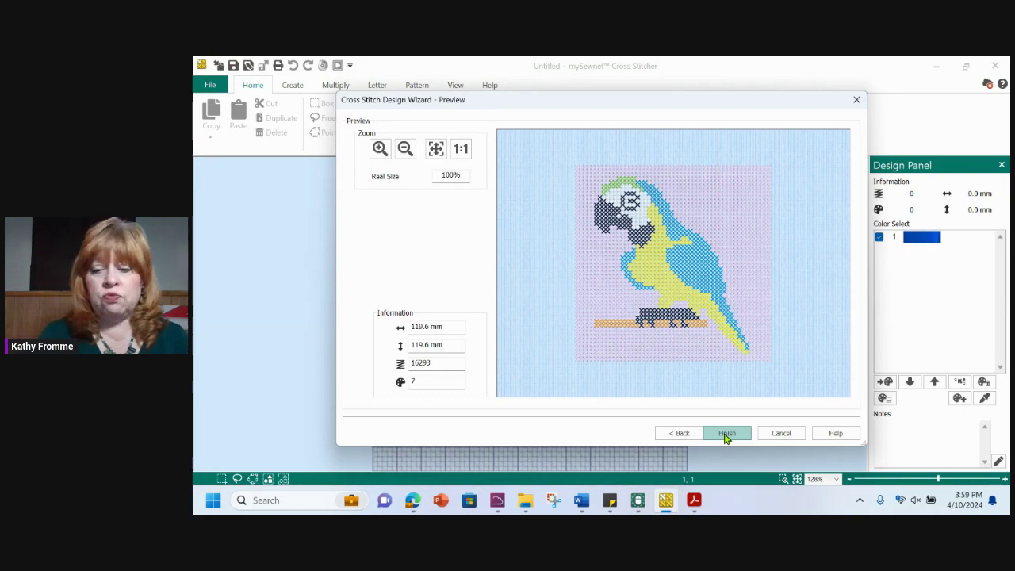
{"action": "left_click", "coordinate": [724, 435]}
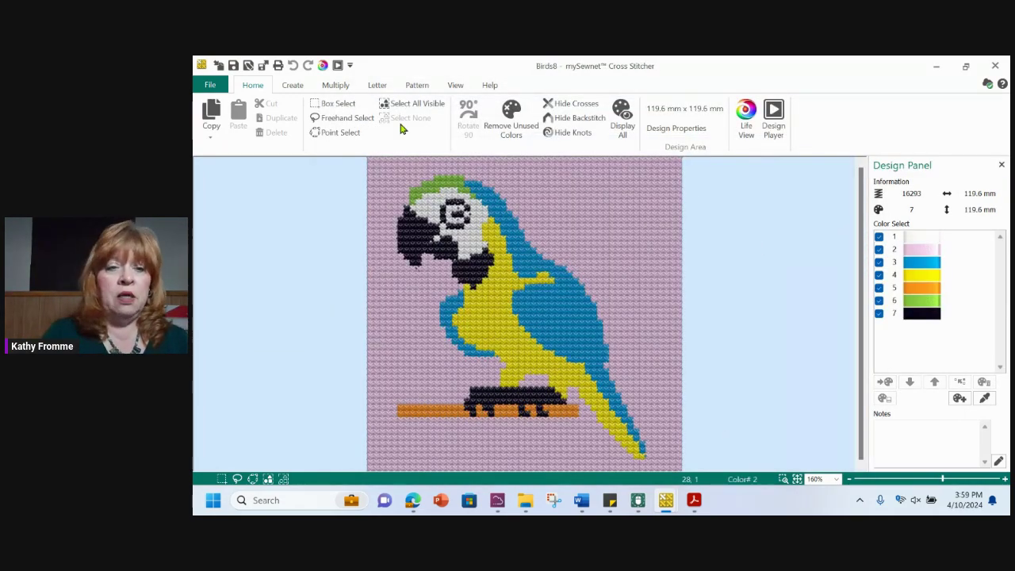
- Erase the pink background crosses around the parrot with Cross Flood Fill in erase mode, and return to Full Cross
{"action": "left_click", "coordinate": [294, 87]}
{"action": "left_click", "coordinate": [253, 115]}
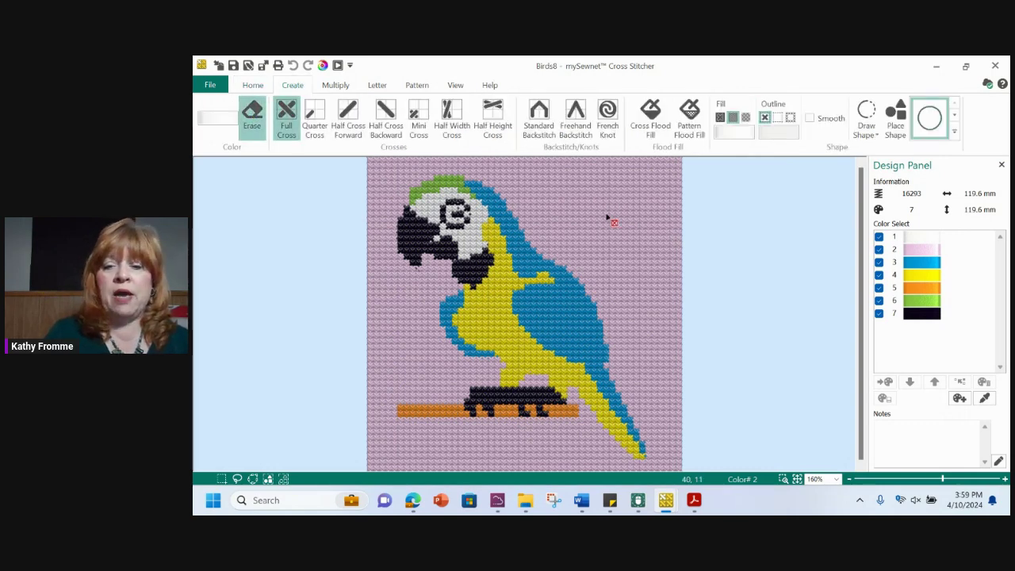
{"action": "left_click", "coordinate": [650, 118]}
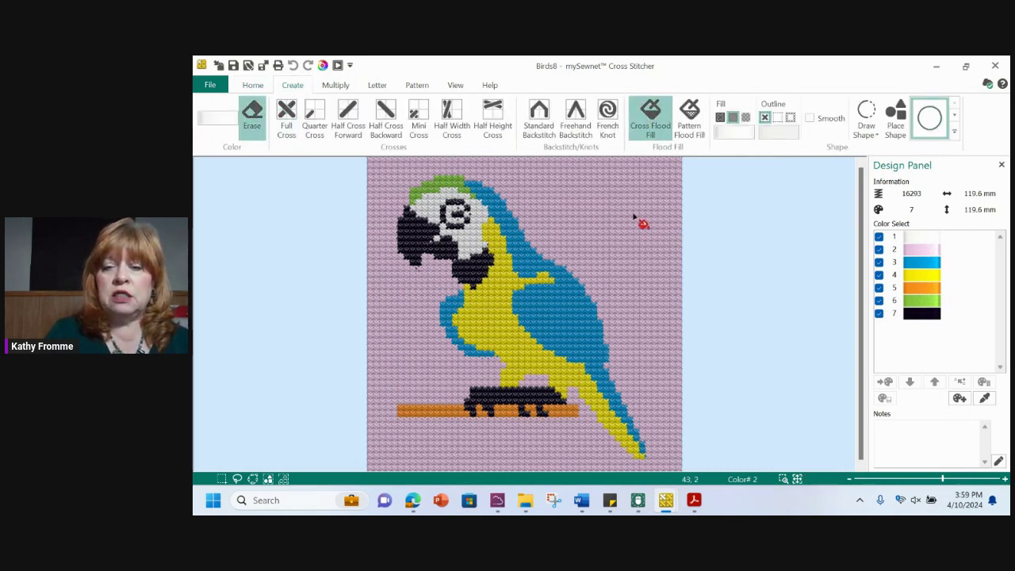
{"action": "left_click", "coordinate": [633, 216]}
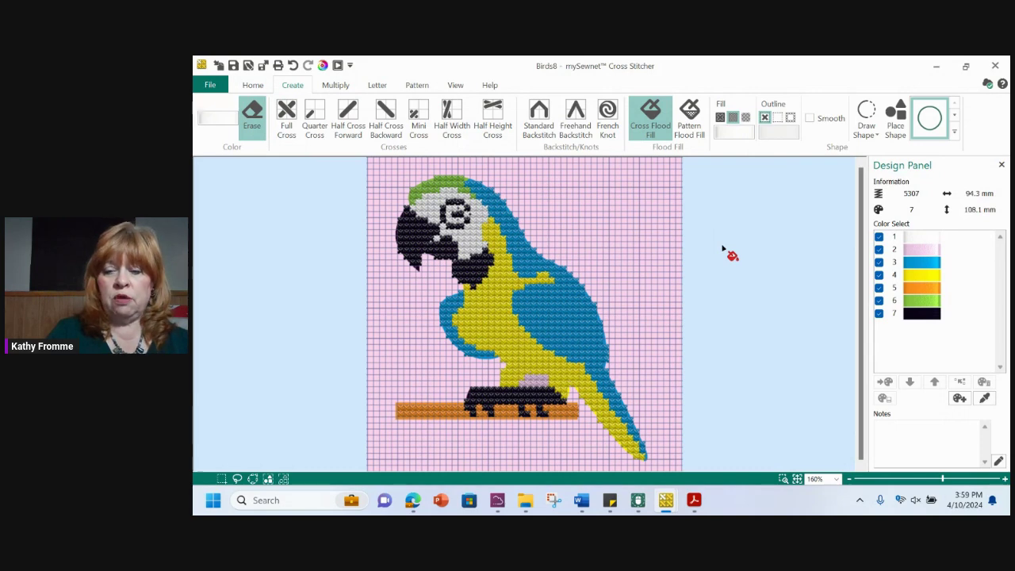
{"action": "left_click", "coordinate": [287, 112]}
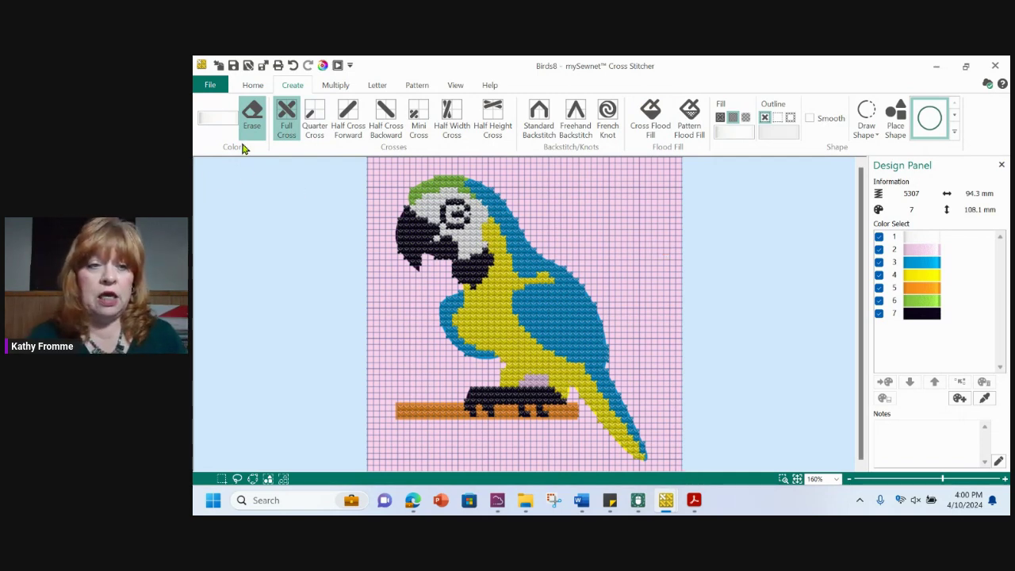
- Copy the whole parrot cross stitch design to the clipboard as embroidery with Copy Embroidery
{"action": "left_click", "coordinate": [210, 86]}
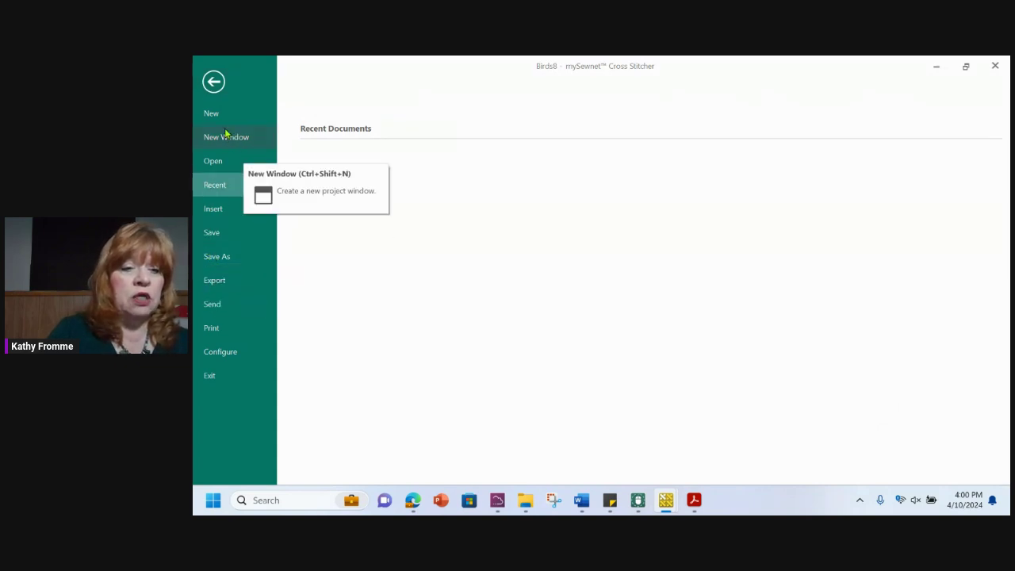
{"action": "left_click", "coordinate": [214, 82]}
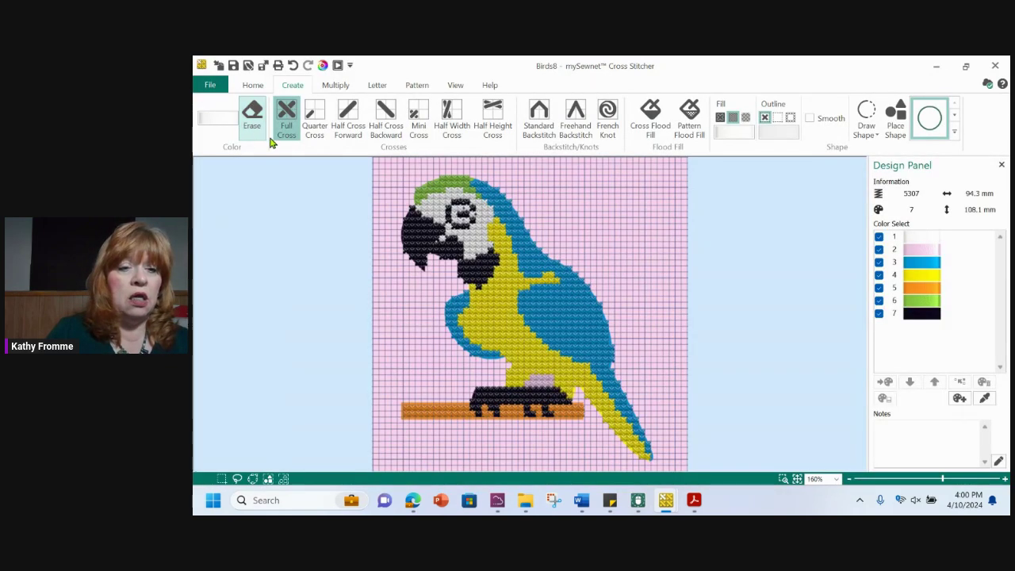
{"action": "left_click", "coordinate": [254, 85]}
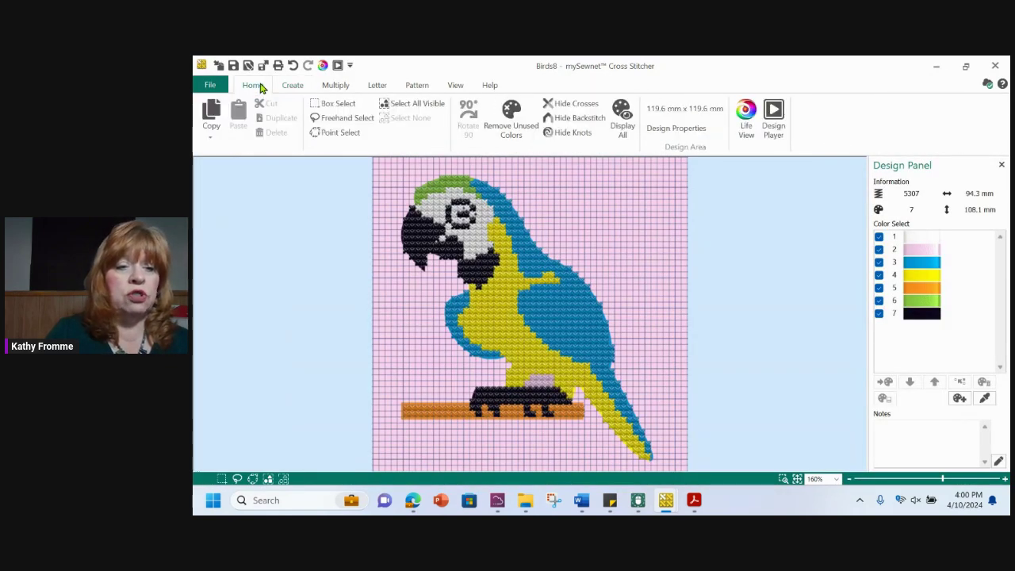
{"action": "left_click", "coordinate": [211, 136]}
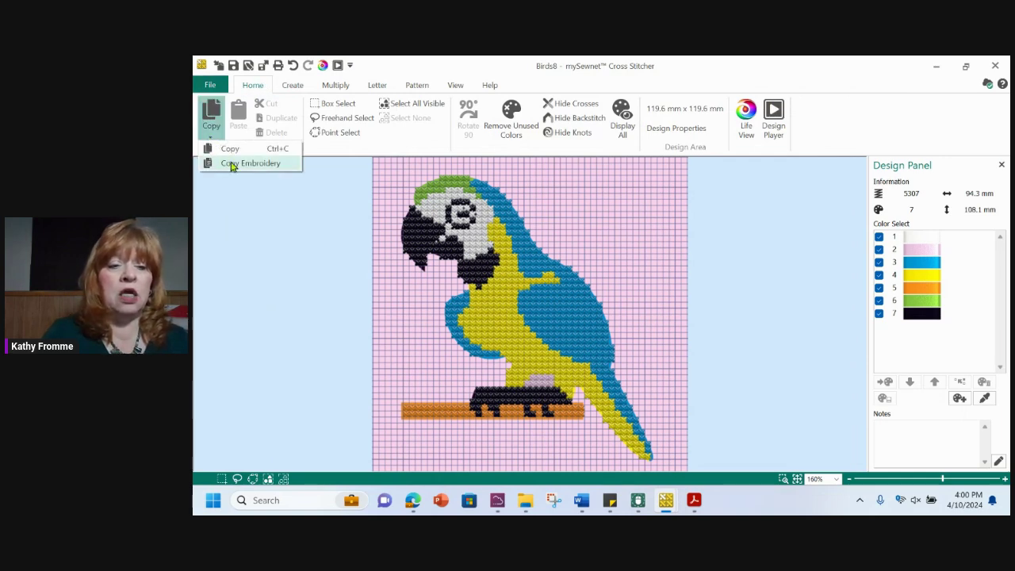
{"action": "left_click", "coordinate": [232, 164]}
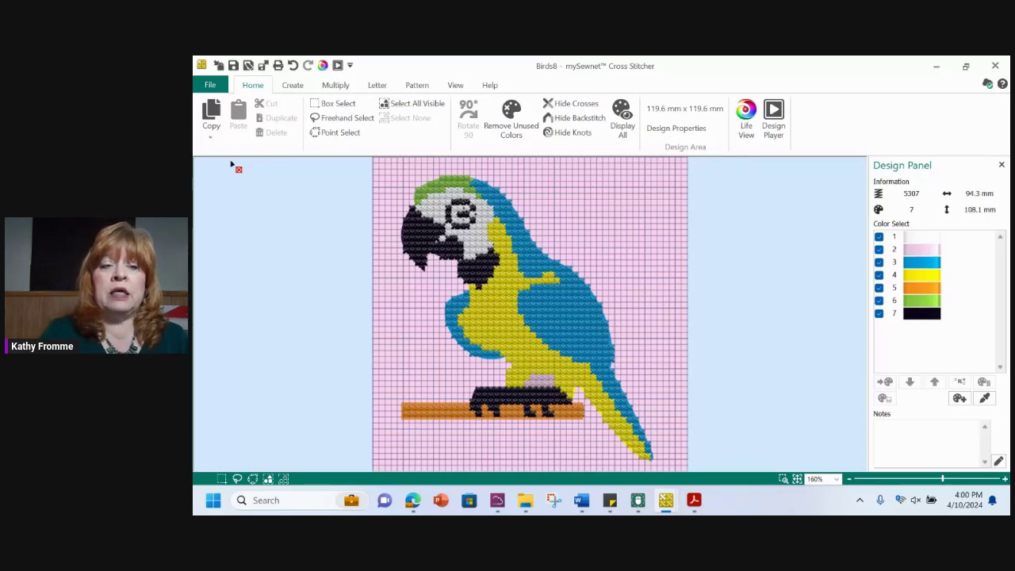
- Switch to mySewnet Embroidery, paste the copied parrot into the empty 360.0 mm x 260.0 mm hoop, and deselect it
{"action": "mouse_move", "coordinate": [639, 502]}
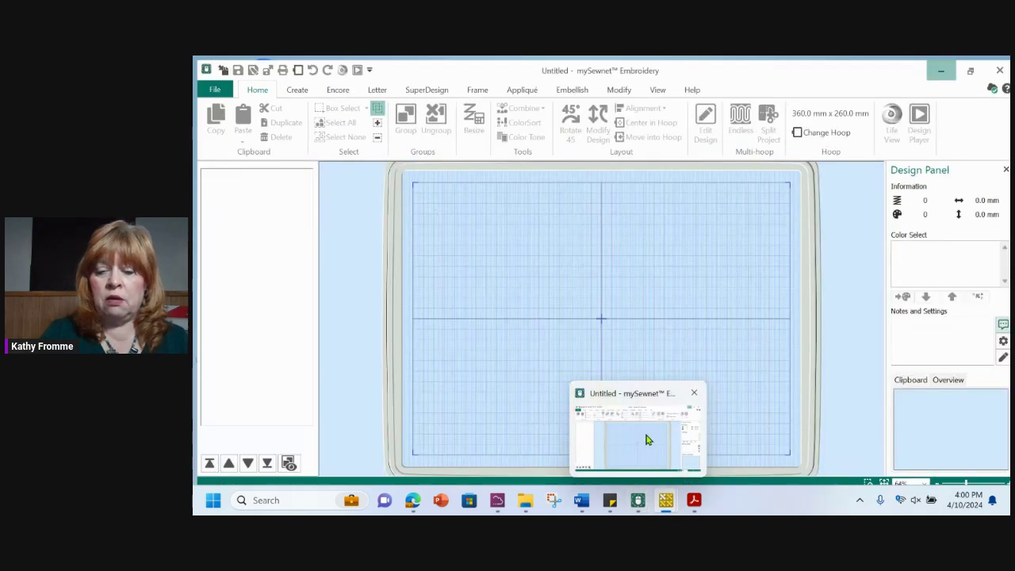
{"action": "left_click", "coordinate": [646, 439]}
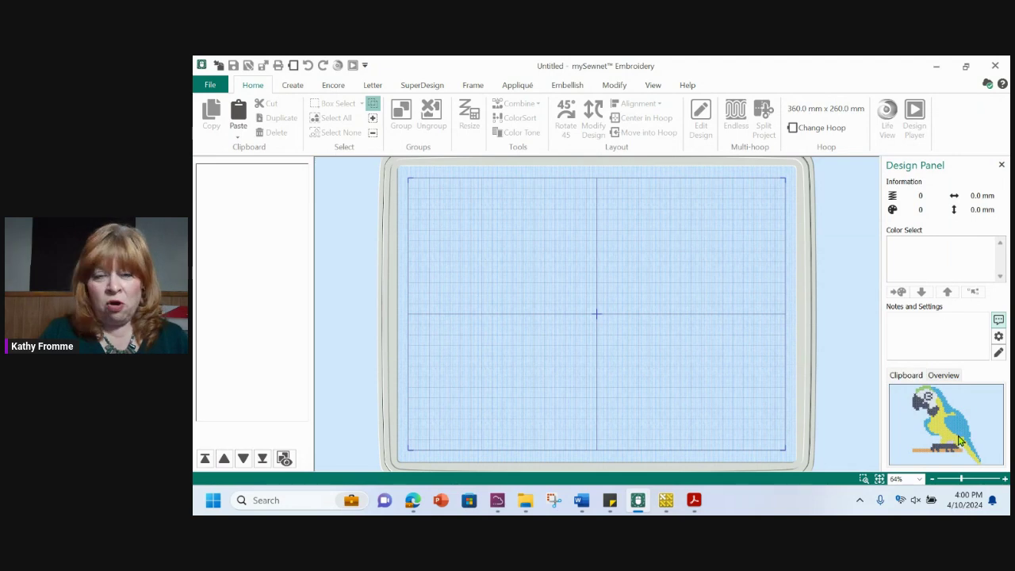
{"action": "left_click", "coordinate": [238, 111]}
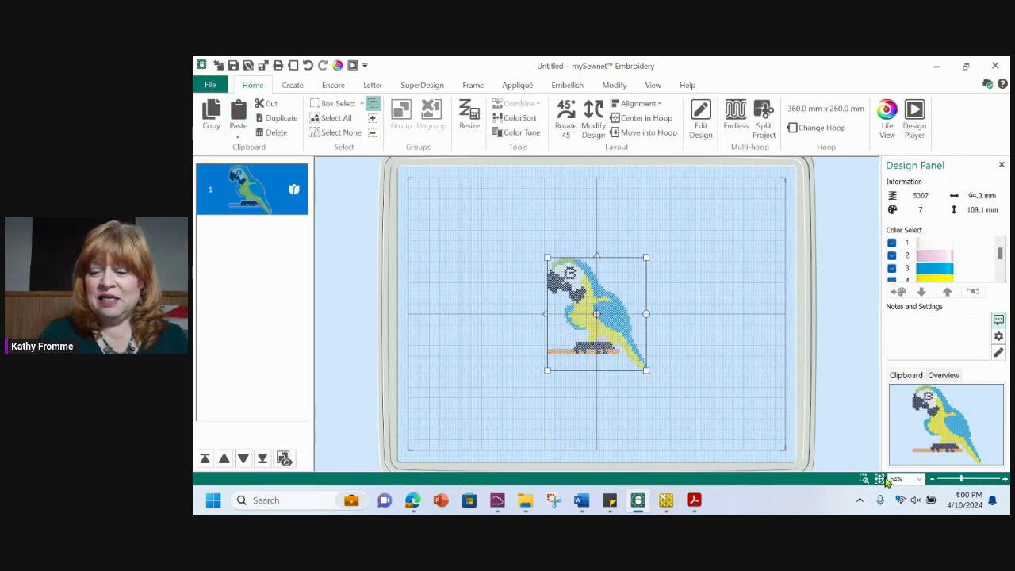
{"action": "left_click_drag", "start_coordinate": [519, 222], "coordinate": [704, 426]}
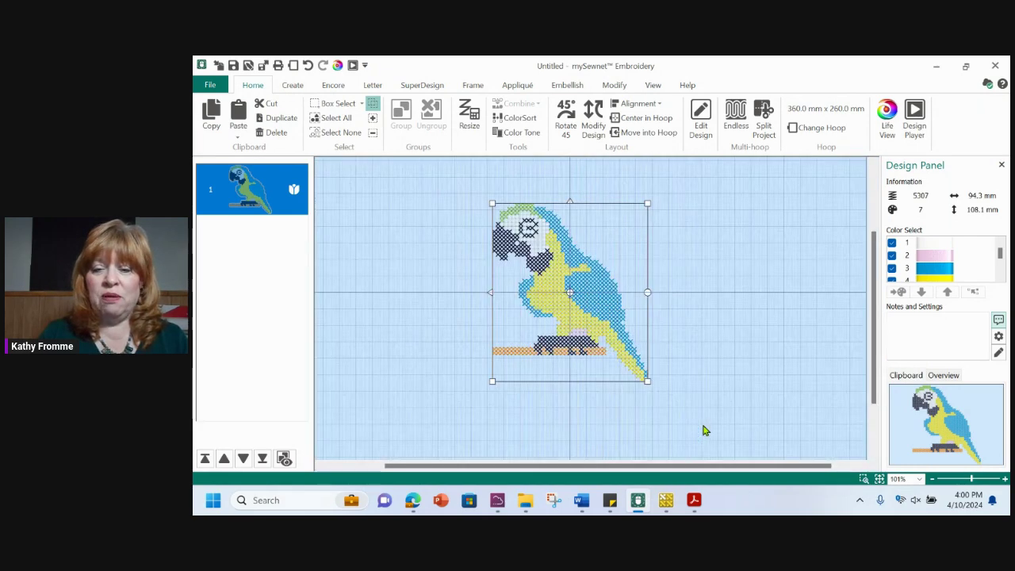
{"action": "left_click", "coordinate": [711, 369]}
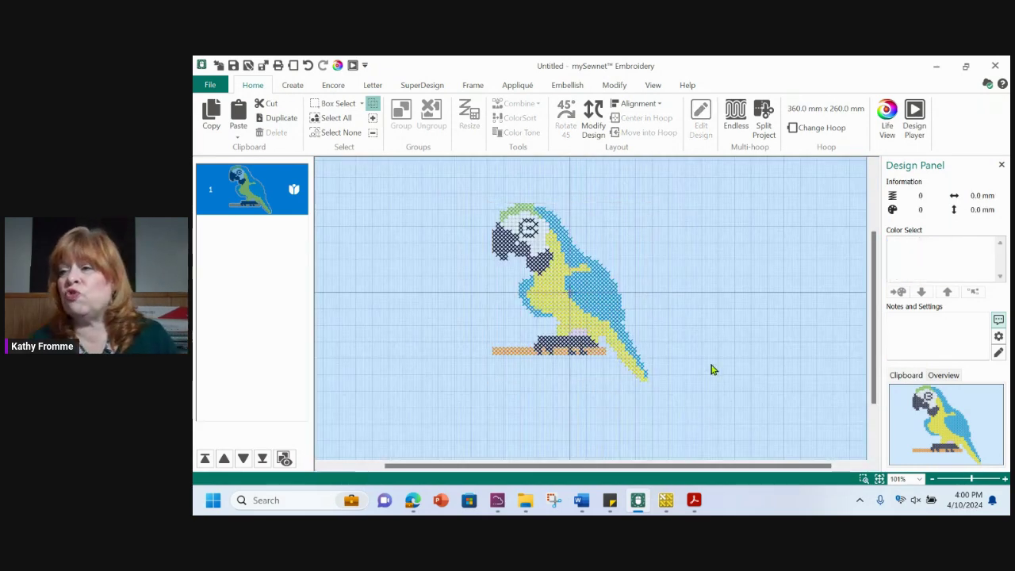